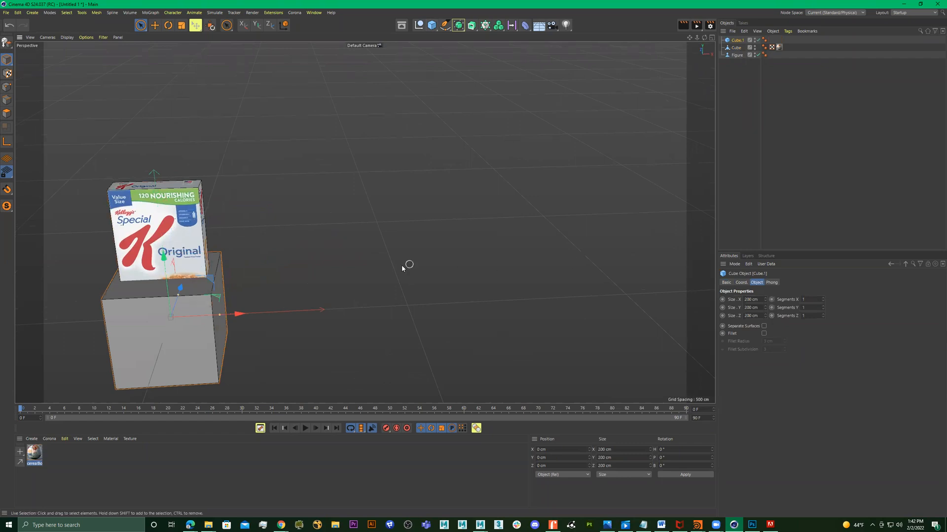
Step: Move the new cube away from the cereal box to about X 701 cm, Y 295 cm and thin its depth to about 20 cm
{"action": "left_click_drag", "start_coordinate": [239, 314], "coordinate": [512, 277]}
{"action": "left_click_drag", "start_coordinate": [502, 243], "coordinate": [473, 176]}
{"action": "left_click_drag", "start_coordinate": [381, 179], "coordinate": [414, 173]}
{"action": "right_click_drag", "start_coordinate": [414, 173], "coordinate": [451, 130], "text": "alt"}
{"action": "middle_click_drag", "start_coordinate": [452, 131], "coordinate": [321, 44], "text": "alt"}
Step: Set the thin cube's X and Y segments to 3 each and convert it to an editable mesh
{"action": "left_click", "coordinate": [823, 299]}
{"action": "left_click", "coordinate": [823, 299]}
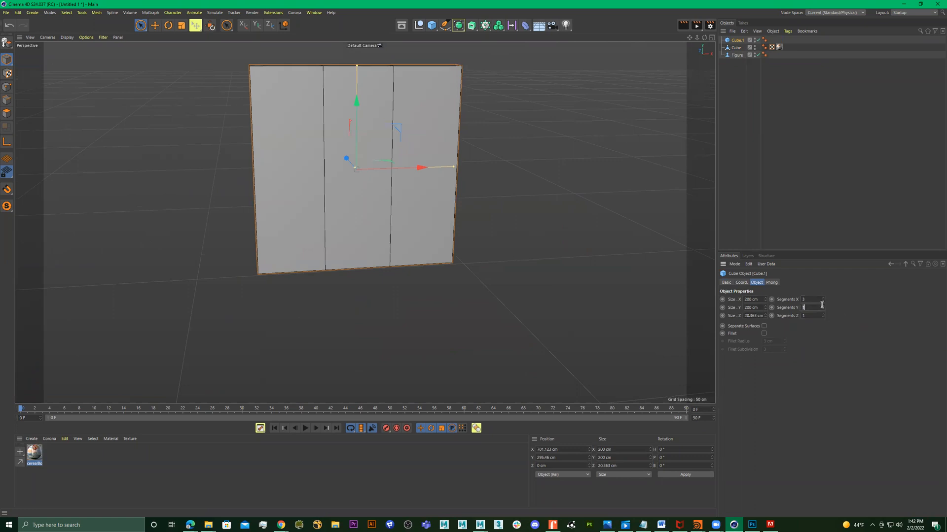
{"action": "left_click", "coordinate": [823, 306]}
{"action": "left_click", "coordinate": [824, 306]}
{"action": "right_click_drag", "start_coordinate": [401, 206], "coordinate": [393, 202], "text": "alt"}
{"action": "left_click_drag", "start_coordinate": [393, 202], "coordinate": [386, 197], "text": "alt"}
{"action": "middle_click_drag", "start_coordinate": [387, 200], "coordinate": [425, 215], "text": "alt"}
{"action": "left_click_drag", "start_coordinate": [426, 216], "coordinate": [457, 231], "text": "alt"}
{"action": "key", "text": "c"}
Step: Select the two inner vertical columns of points through the slab and scale them apart horizontally to about 152 cm
{"action": "left_click", "coordinate": [7, 100]}
{"action": "left_click", "coordinate": [140, 25]}
{"action": "left_click", "coordinate": [180, 57]}
{"action": "left_click_drag", "start_coordinate": [180, 54], "coordinate": [303, 99], "text": "alt"}
{"action": "left_click", "coordinate": [7, 87]}
{"action": "scroll", "coordinate": [269, 117], "scroll_direction": "down", "scroll_amount": 2}
{"action": "left_click_drag", "start_coordinate": [332, 84], "coordinate": [396, 302]}
{"action": "left_click_drag", "start_coordinate": [424, 79], "coordinate": [335, 300]}
{"action": "key", "text": "r"}
{"action": "key", "text": "t"}
{"action": "left_click_drag", "start_coordinate": [444, 182], "coordinate": [476, 216]}
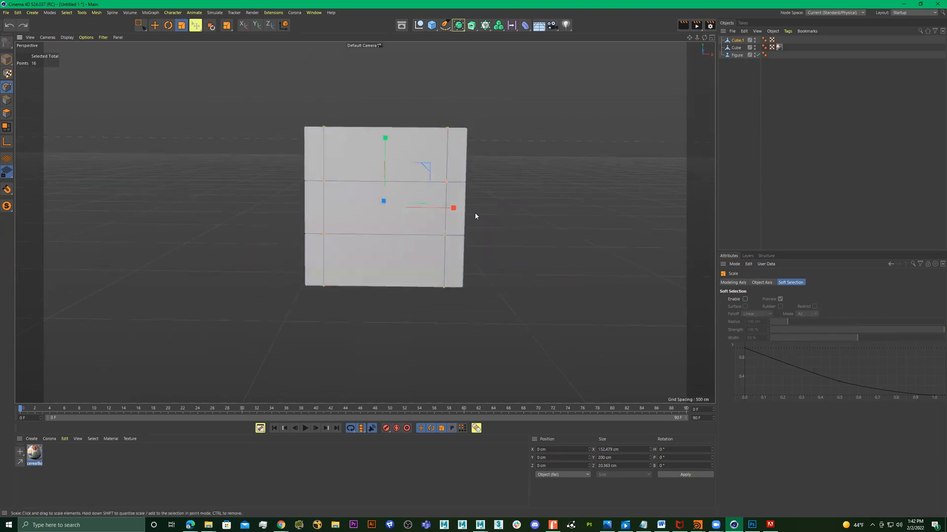
Step: Select the two inner horizontal rows of points through the slab and scale them apart vertically to about 163 cm
{"action": "left_click", "coordinate": [139, 25]}
{"action": "left_click_drag", "start_coordinate": [508, 161], "coordinate": [257, 252]}
{"action": "key", "text": "r"}
{"action": "key", "text": "e"}
{"action": "left_click_drag", "start_coordinate": [396, 197], "coordinate": [417, 200], "text": "alt"}
{"action": "key", "text": "r"}
{"action": "key", "text": "t"}
{"action": "left_click_drag", "start_coordinate": [383, 140], "coordinate": [386, 43]}
{"action": "left_click_drag", "start_coordinate": [391, 224], "coordinate": [424, 256], "text": "alt"}
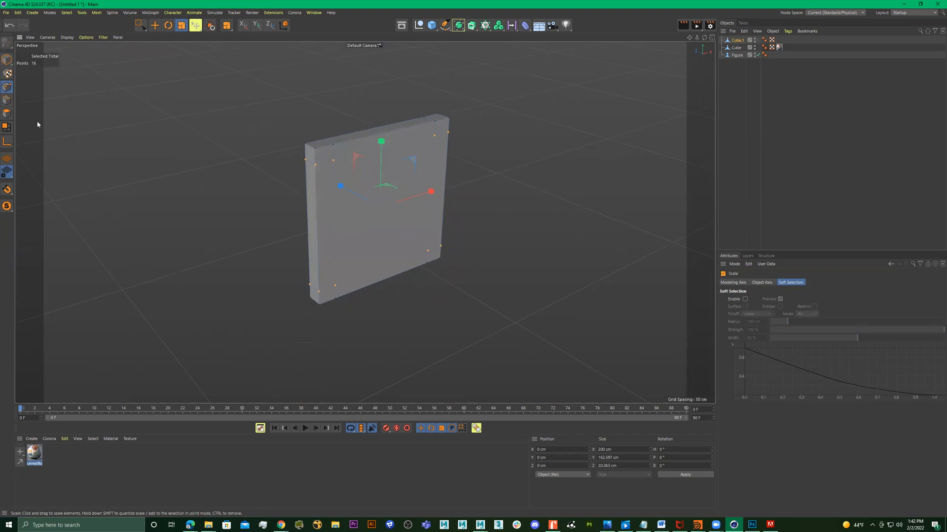
Step: Extrude the large centre polygon on the front inward with an offset of -11 cm
{"action": "left_click", "coordinate": [7, 113]}
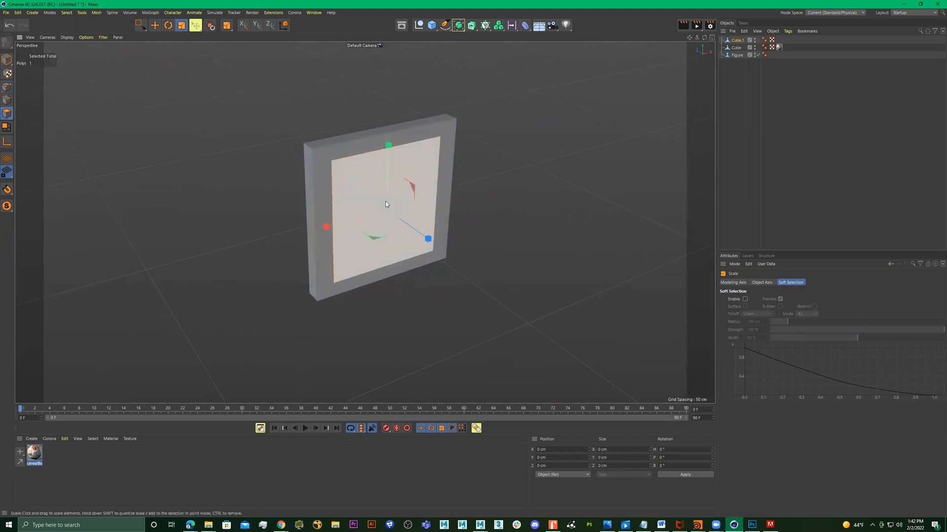
{"action": "left_click", "coordinate": [386, 204]}
{"action": "right_click", "coordinate": [486, 239]}
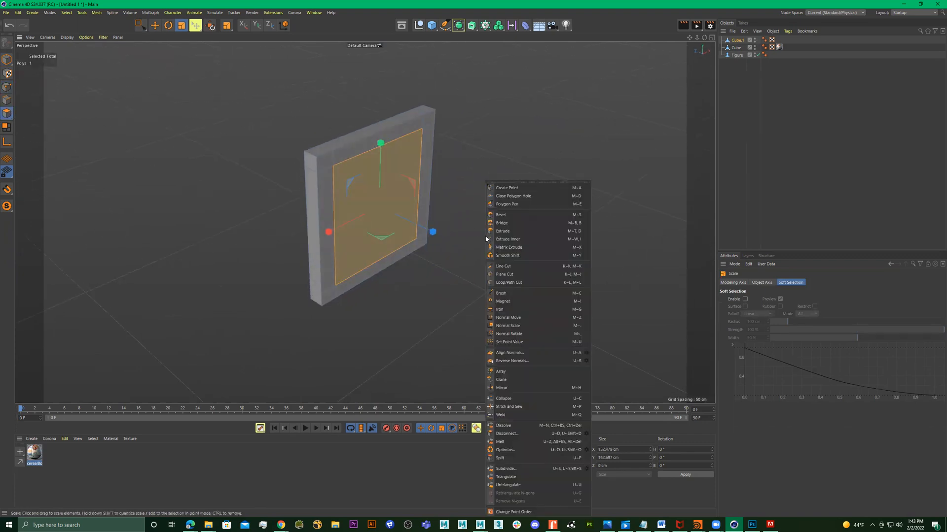
{"action": "left_click", "coordinate": [520, 231]}
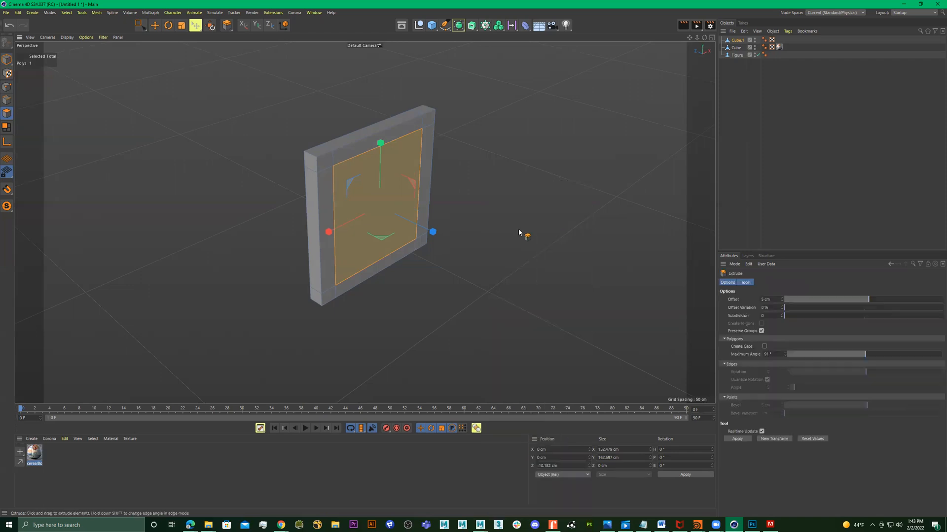
{"action": "left_click_drag", "start_coordinate": [474, 239], "coordinate": [348, 195]}
{"action": "scroll", "coordinate": [352, 197], "scroll_direction": "up", "scroll_amount": 2}
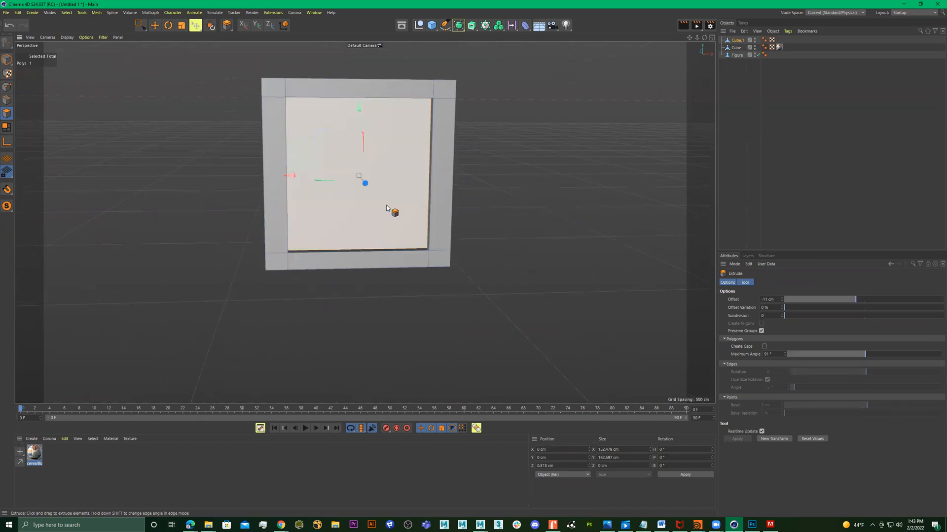
Step: Scale the recessed centre polygon to about 141 by 150 cm and move it forward to about Z -3.7 cm
{"action": "key", "text": "t"}
{"action": "left_click_drag", "start_coordinate": [522, 213], "coordinate": [361, 184]}
{"action": "key", "text": "e"}
{"action": "middle_click_drag", "start_coordinate": [377, 185], "coordinate": [399, 208], "text": "alt"}
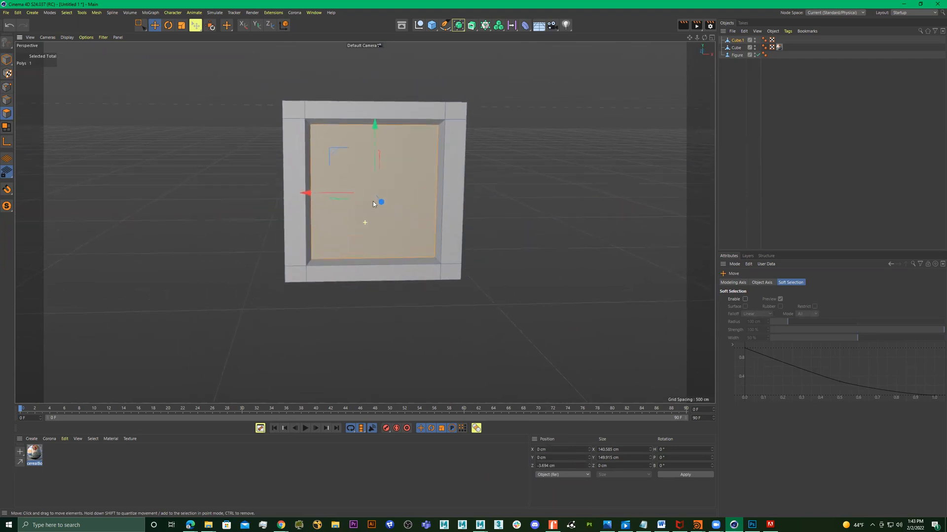
{"action": "right_click_drag", "start_coordinate": [362, 201], "coordinate": [390, 202], "text": "alt"}
{"action": "left_click_drag", "start_coordinate": [390, 205], "coordinate": [366, 214], "text": "alt"}
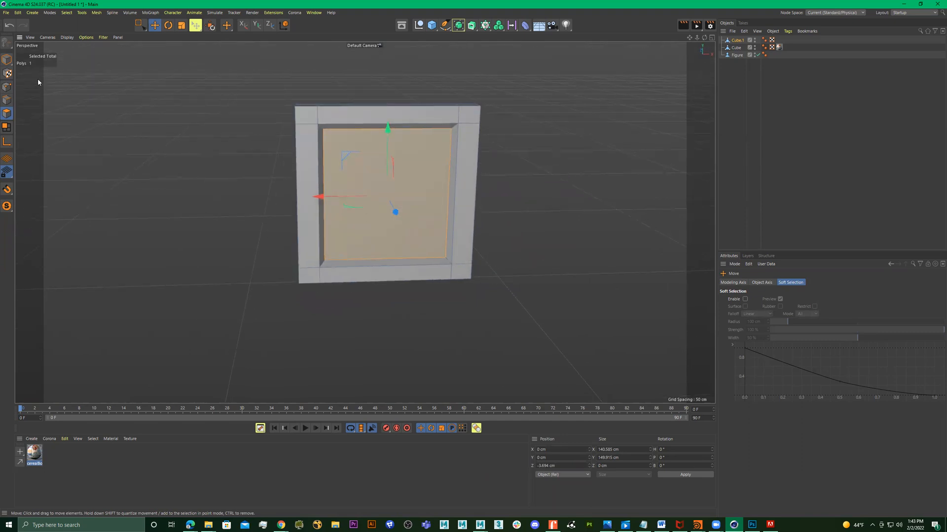
Step: Select all edges of the framed panel and bevel them in Chamfer mode with an offset of about 1.3 cm
{"action": "left_click", "coordinate": [7, 102]}
{"action": "left_click_drag", "start_coordinate": [142, 105], "coordinate": [225, 116], "text": "alt"}
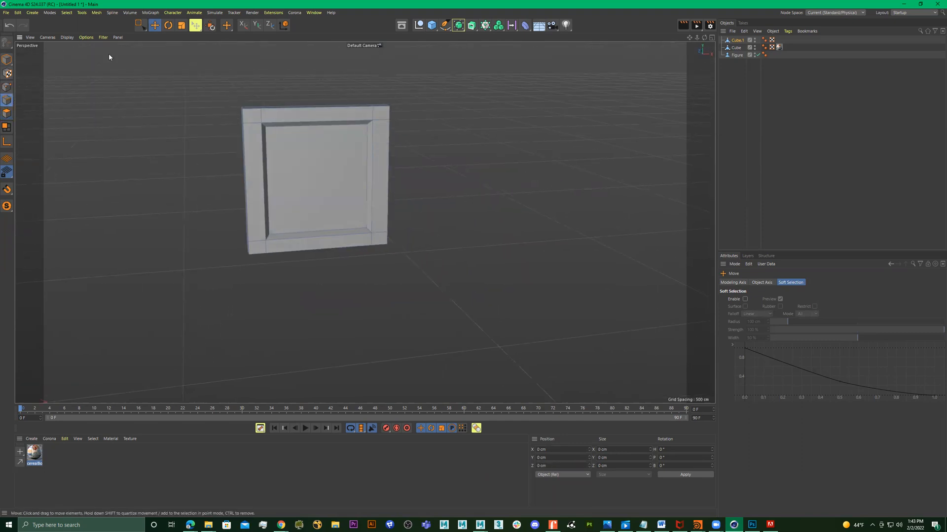
{"action": "left_click", "coordinate": [140, 25]}
{"action": "left_click_drag", "start_coordinate": [197, 61], "coordinate": [460, 298]}
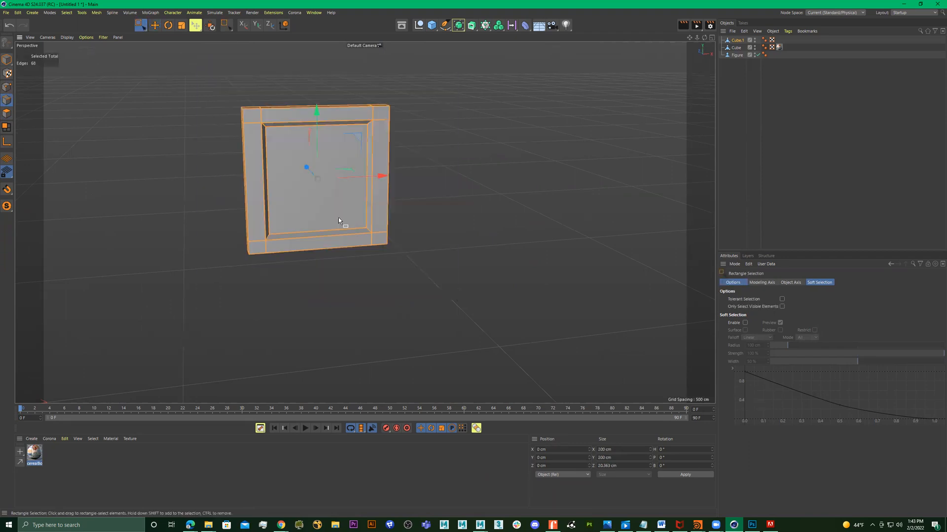
{"action": "right_click", "coordinate": [415, 166]}
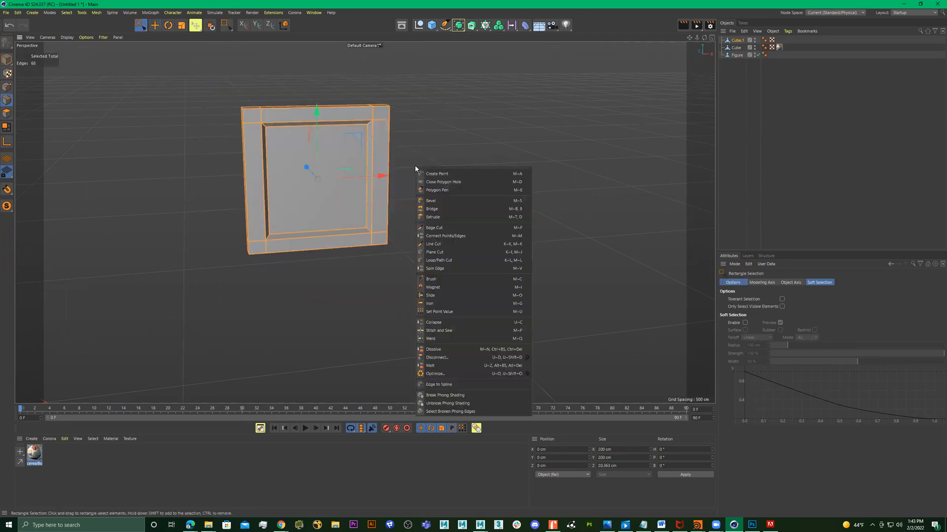
{"action": "left_click", "coordinate": [455, 200]}
{"action": "scroll", "coordinate": [199, 90], "scroll_direction": "up", "scroll_amount": 2}
{"action": "scroll", "coordinate": [243, 99], "scroll_direction": "up", "scroll_amount": 3}
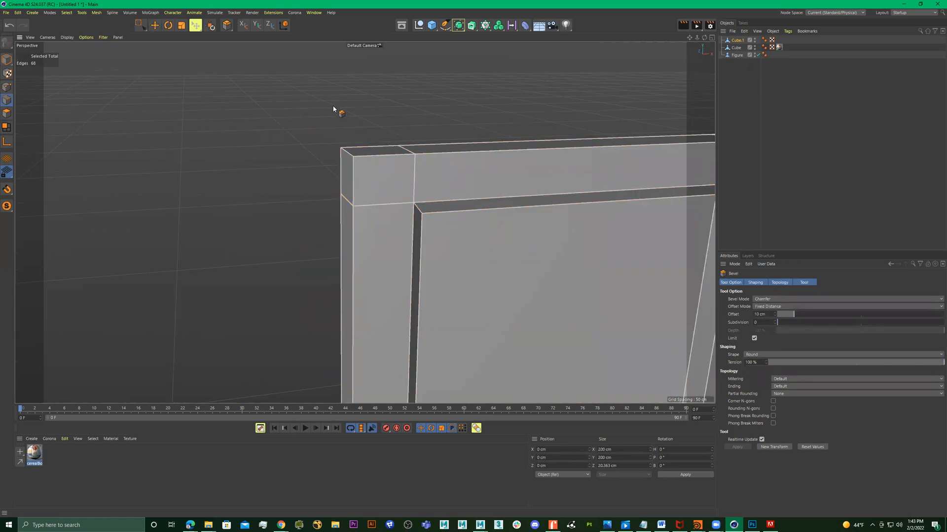
{"action": "left_click_drag", "start_coordinate": [243, 99], "coordinate": [251, 99]}
{"action": "scroll", "coordinate": [344, 105], "scroll_direction": "down", "scroll_amount": 4}
{"action": "left_click_drag", "start_coordinate": [363, 114], "coordinate": [627, 173], "text": "alt"}
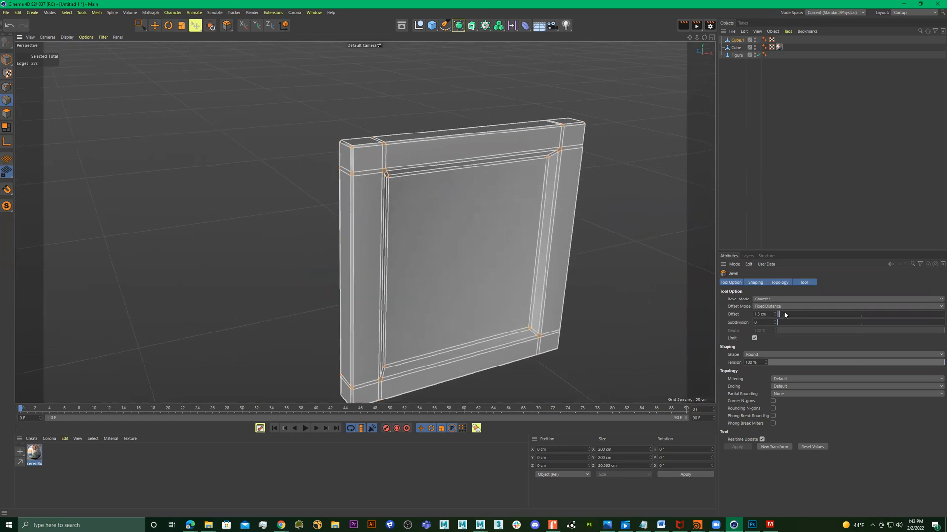
Step: Set the edge bevel's subdivision to 2 and finish the bevel
{"action": "left_click_drag", "start_coordinate": [784, 323], "coordinate": [786, 323]}
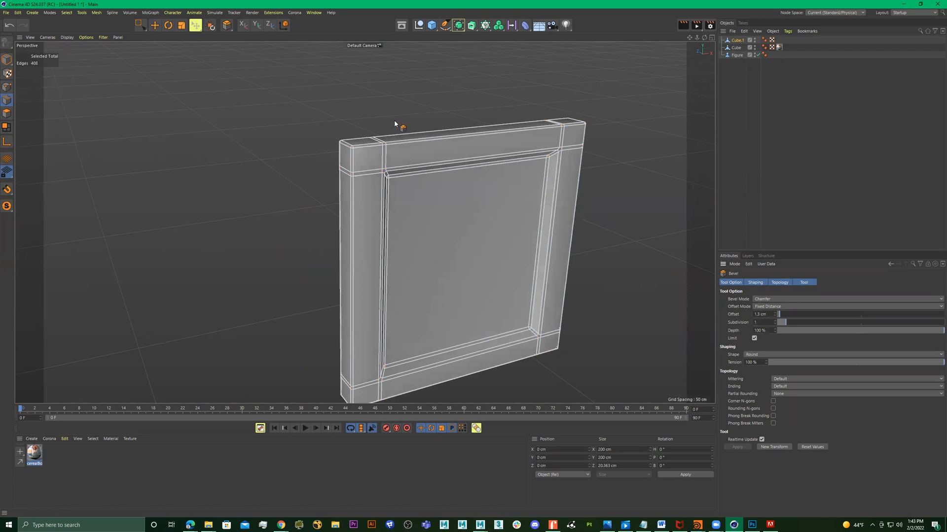
{"action": "scroll", "coordinate": [394, 124], "scroll_direction": "up", "scroll_amount": 4}
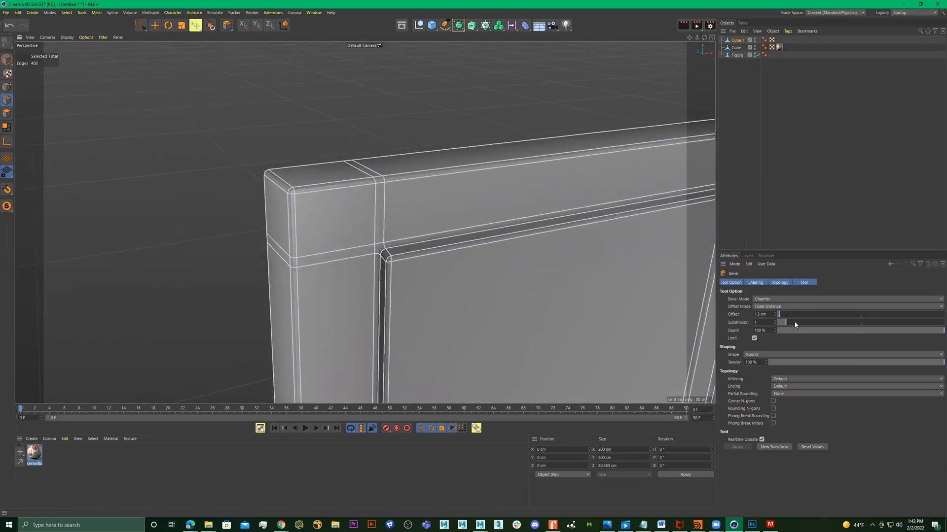
{"action": "left_click_drag", "start_coordinate": [791, 325], "coordinate": [794, 325]}
{"action": "scroll", "coordinate": [379, 176], "scroll_direction": "down", "scroll_amount": 5}
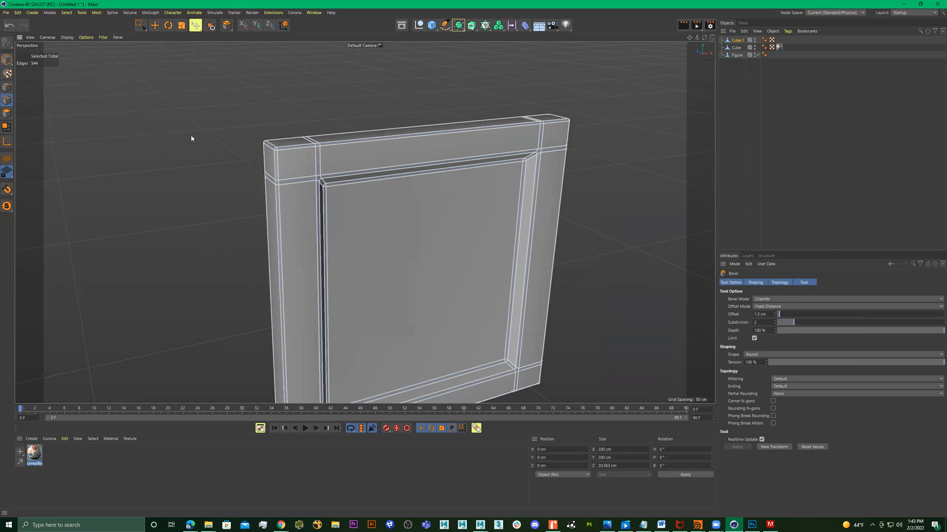
{"action": "key", "text": "space"}
{"action": "right_click_drag", "start_coordinate": [459, 224], "coordinate": [386, 228], "text": "alt"}
{"action": "left_click_drag", "start_coordinate": [419, 224], "coordinate": [355, 201], "text": "alt"}
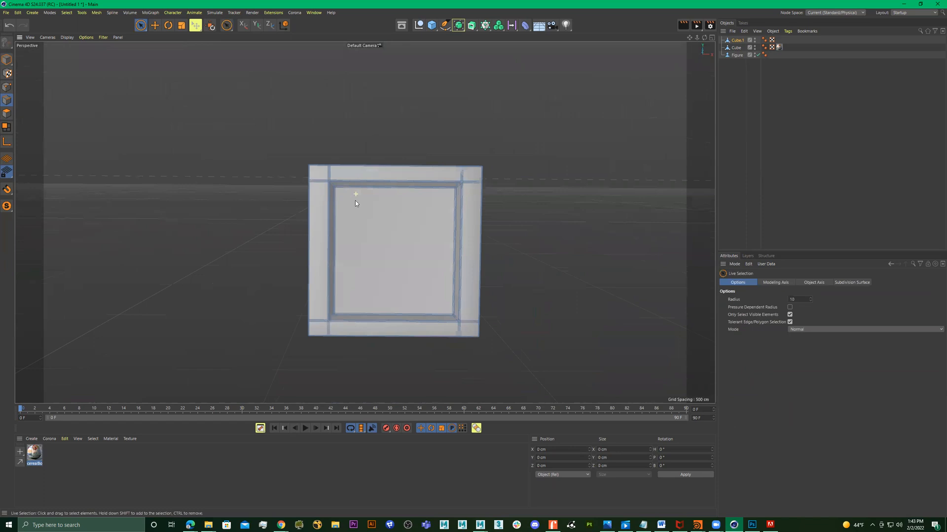
{"action": "left_click_drag", "start_coordinate": [388, 243], "coordinate": [424, 253], "text": "alt"}
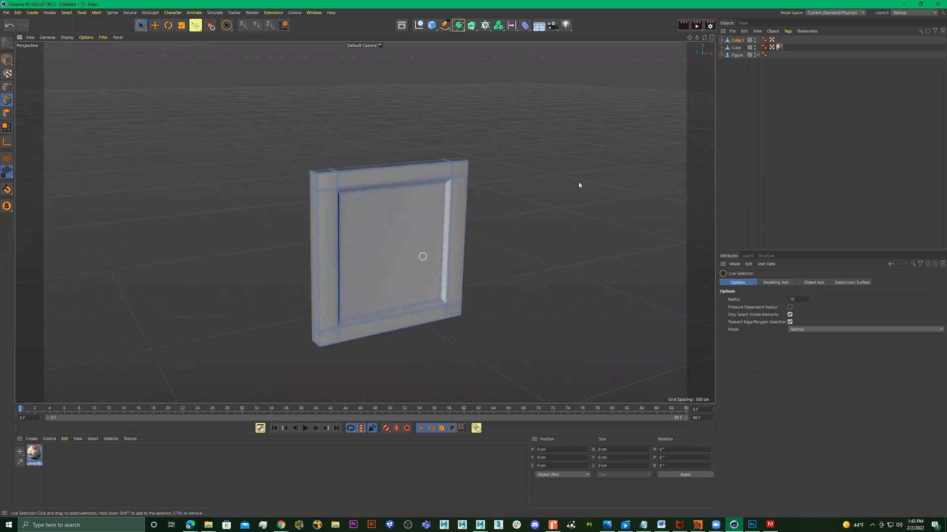
Step: Switch the interface layout to BP - UV Edit
{"action": "left_click", "coordinate": [915, 14]}
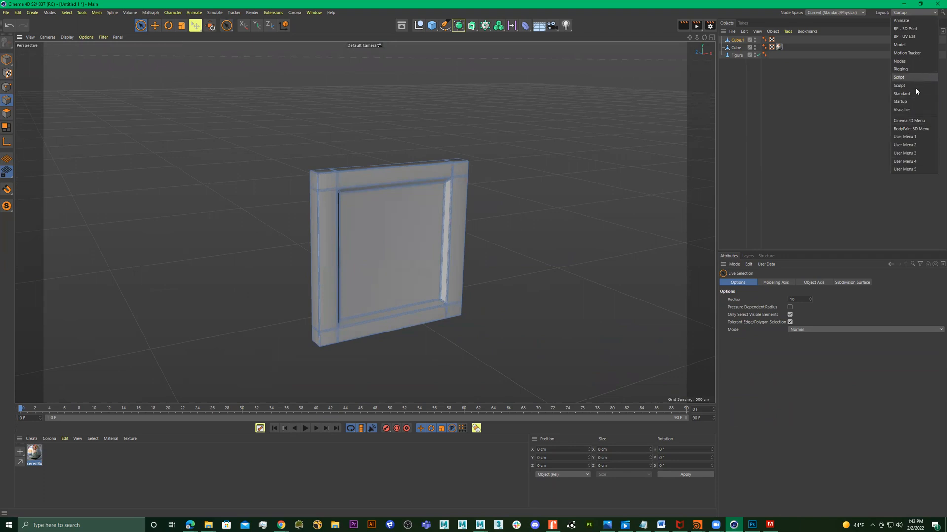
{"action": "left_click", "coordinate": [906, 36]}
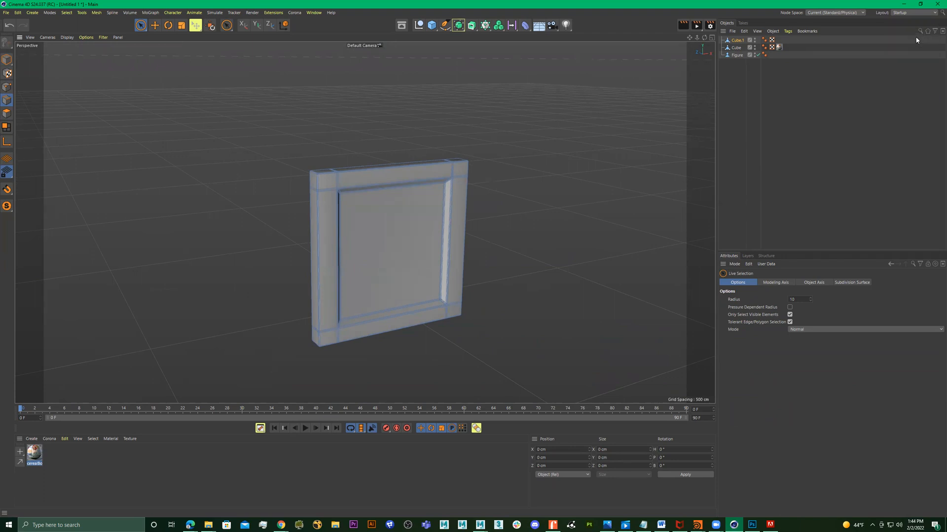
{"action": "scroll", "coordinate": [269, 224], "scroll_direction": "down", "scroll_amount": 5}
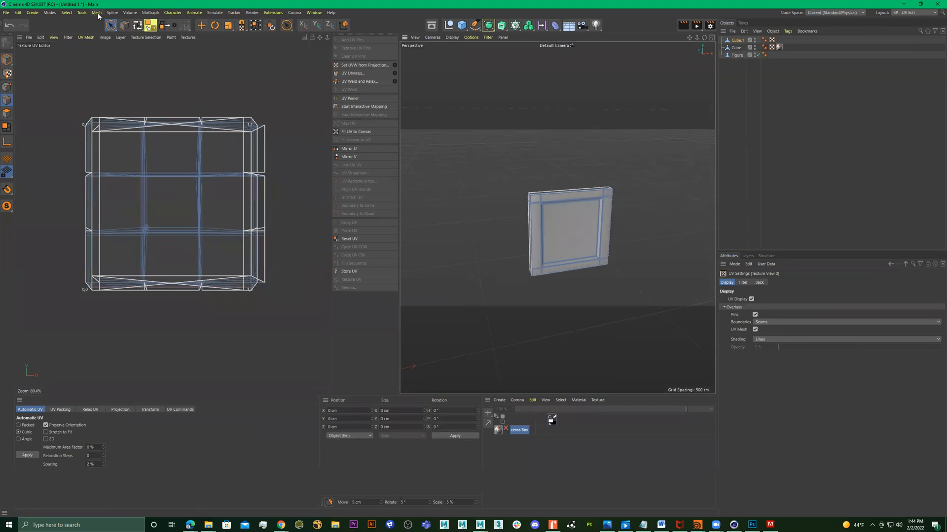
Step: Select all polygons of the panel and apply an automatic Cubic UV unwrap
{"action": "left_click_drag", "start_coordinate": [112, 27], "coordinate": [141, 50]}
{"action": "left_click_drag", "start_coordinate": [676, 157], "coordinate": [459, 302]}
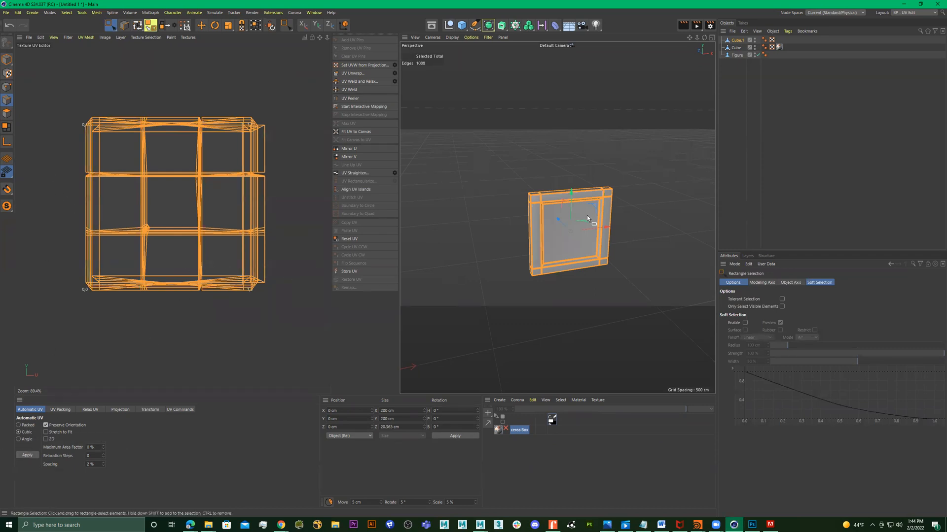
{"action": "left_click", "coordinate": [7, 114]}
{"action": "left_click_drag", "start_coordinate": [672, 135], "coordinate": [466, 322]}
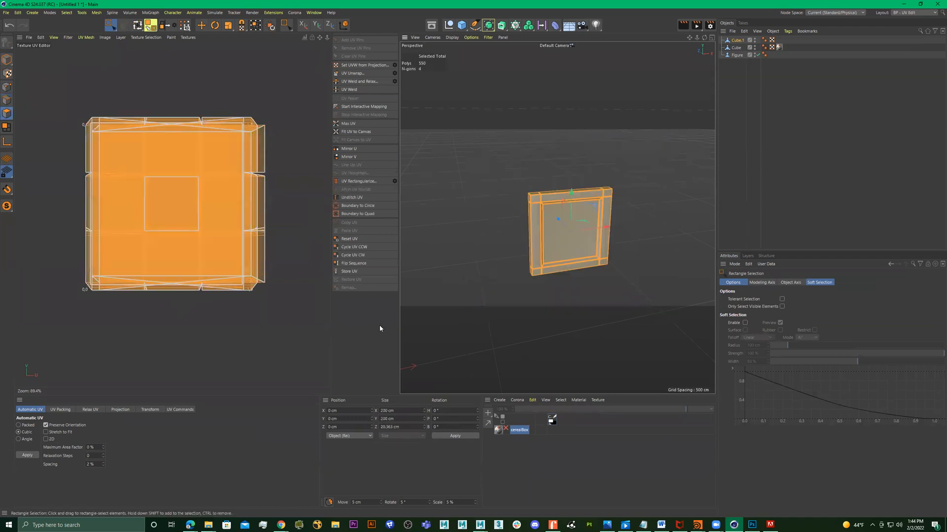
{"action": "left_click", "coordinate": [28, 456]}
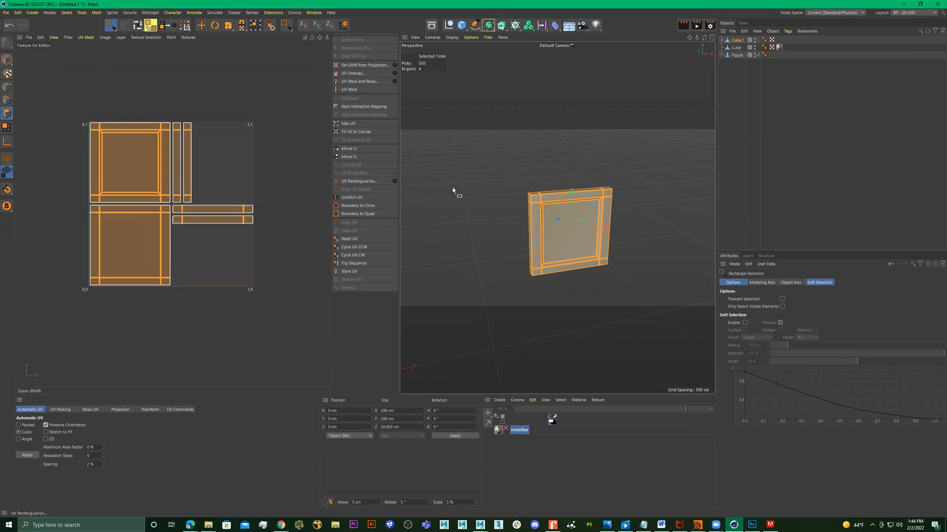
Step: Separate the front centre polygon's UVs by moving them above the UV square to about U 0.49, V 1.28
{"action": "scroll", "coordinate": [578, 232], "scroll_direction": "up", "scroll_amount": 5}
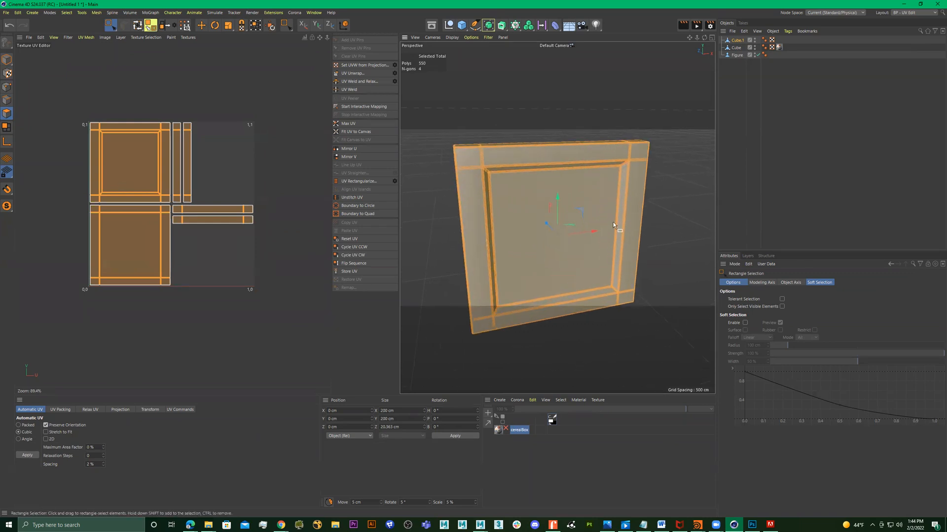
{"action": "middle_click_drag", "start_coordinate": [608, 192], "coordinate": [601, 189], "text": "alt"}
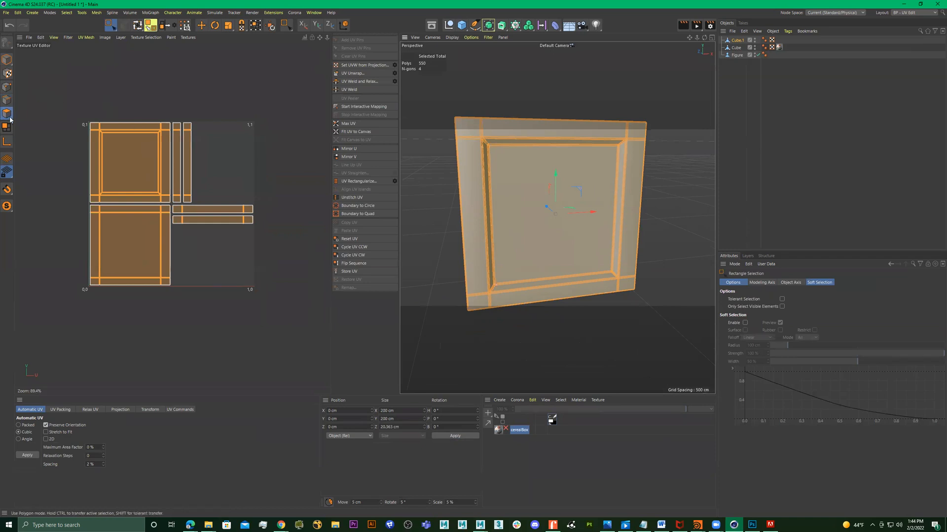
{"action": "left_click", "coordinate": [111, 155]}
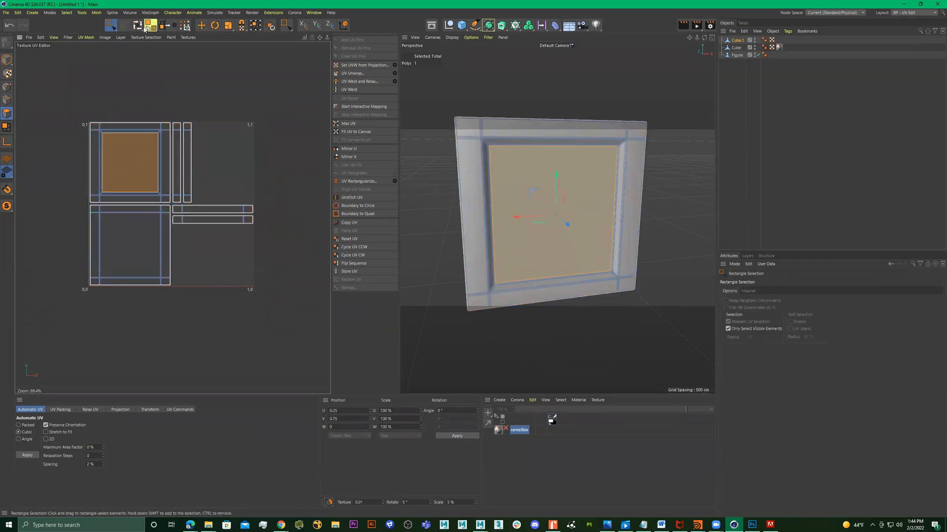
{"action": "key", "text": "9"}
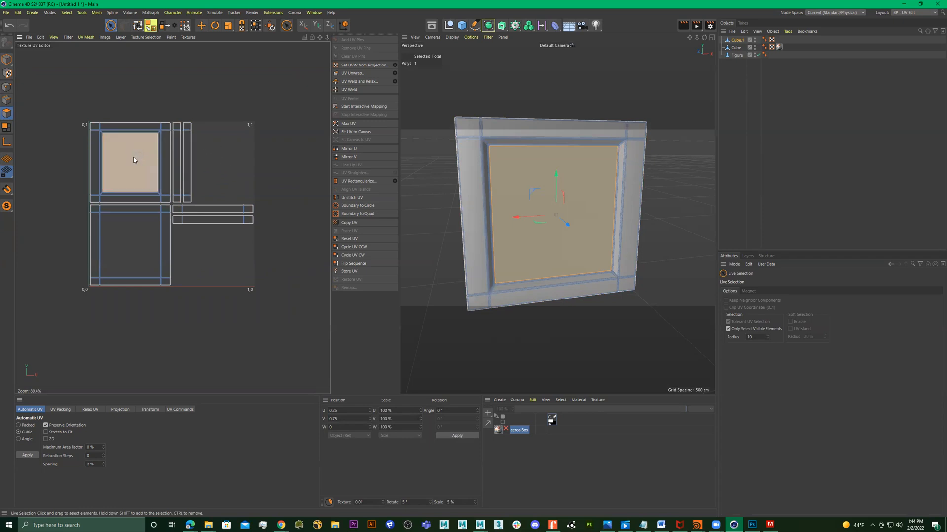
{"action": "key", "text": "e"}
{"action": "left_click_drag", "start_coordinate": [128, 159], "coordinate": [170, 80]}
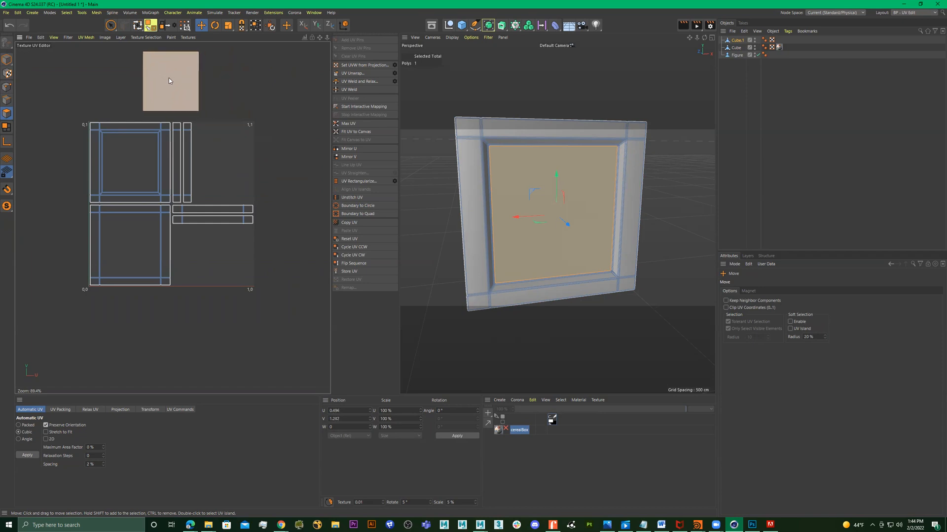
Step: Select the back face's UV island, move it below the UV square, and scale it down to about a quarter of its size
{"action": "double_click", "coordinate": [142, 247]}
{"action": "left_click_drag", "start_coordinate": [468, 219], "coordinate": [516, 173], "text": "alt"}
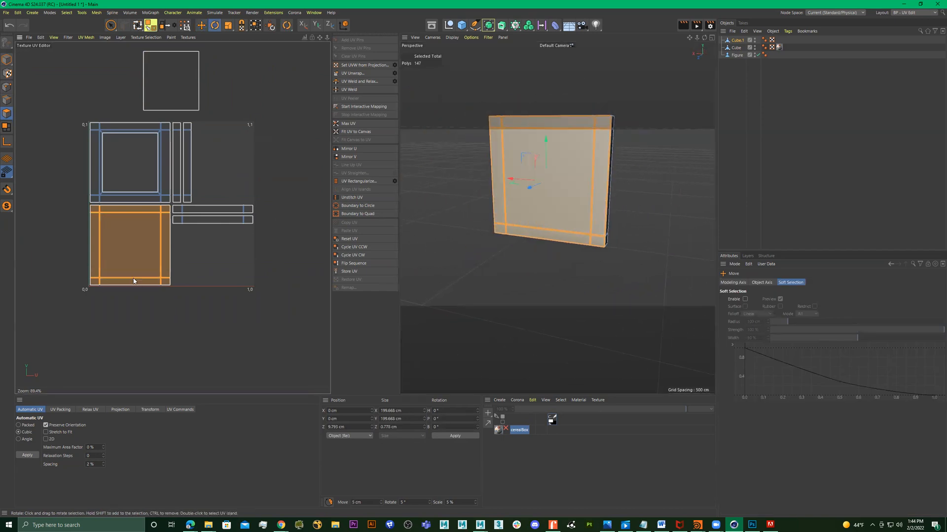
{"action": "key", "text": "r"}
{"action": "key", "text": "e"}
{"action": "left_click_drag", "start_coordinate": [125, 242], "coordinate": [161, 335]}
{"action": "key", "text": "t"}
{"action": "left_click_drag", "start_coordinate": [247, 317], "coordinate": [122, 335]}
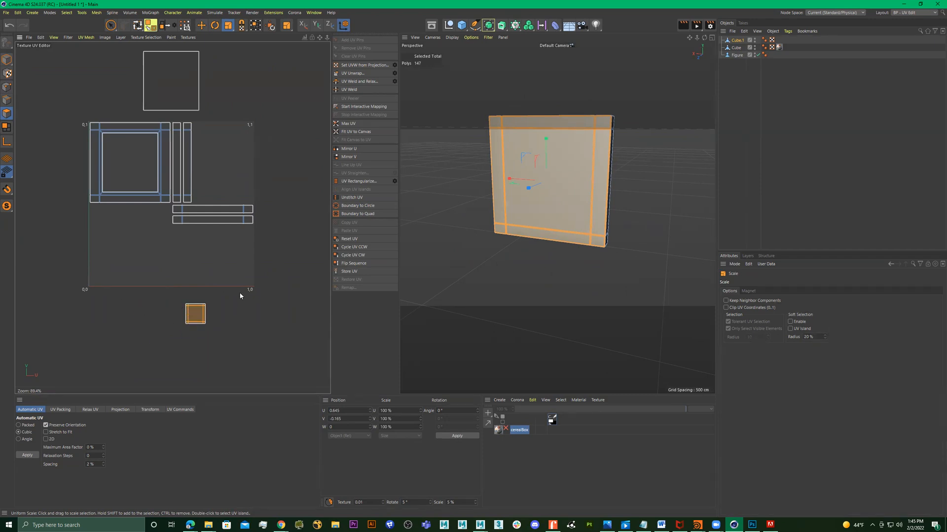
{"action": "key", "text": "F5"}
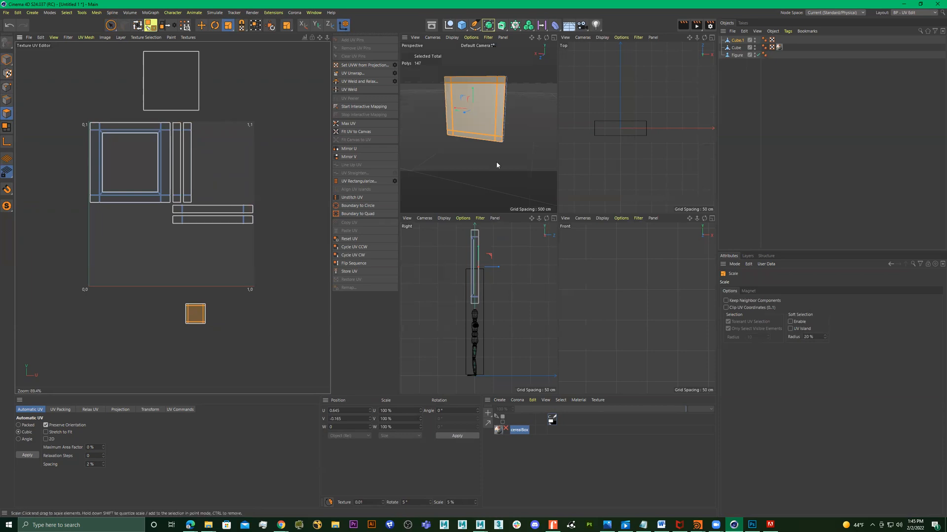
{"action": "middle_click", "coordinate": [495, 168]}
{"action": "left_click", "coordinate": [131, 127]}
{"action": "left_click_drag", "start_coordinate": [512, 129], "coordinate": [581, 157], "text": "alt"}
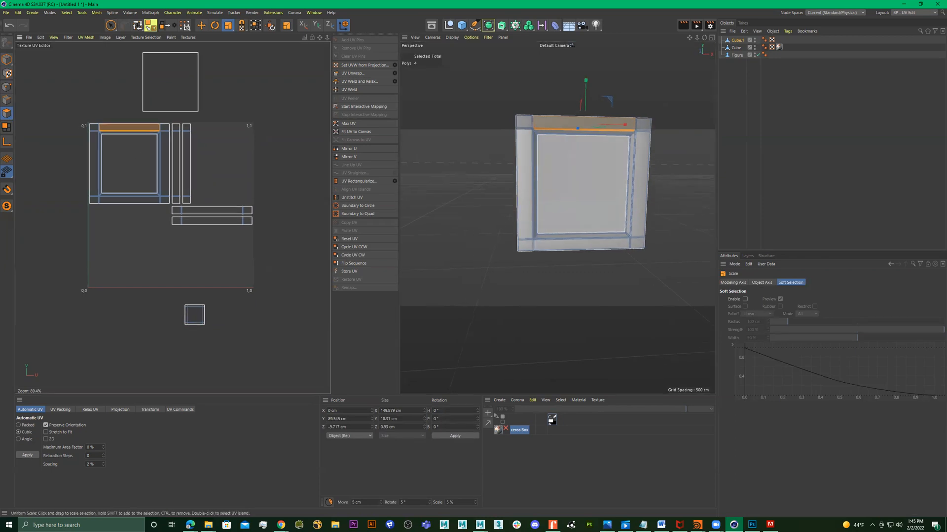
{"action": "middle_click_drag", "start_coordinate": [139, 118], "coordinate": [138, 148], "text": "alt"}
{"action": "scroll", "coordinate": [103, 144], "scroll_direction": "up", "scroll_amount": 5}
{"action": "right_click_drag", "start_coordinate": [103, 144], "coordinate": [119, 149], "text": "alt"}
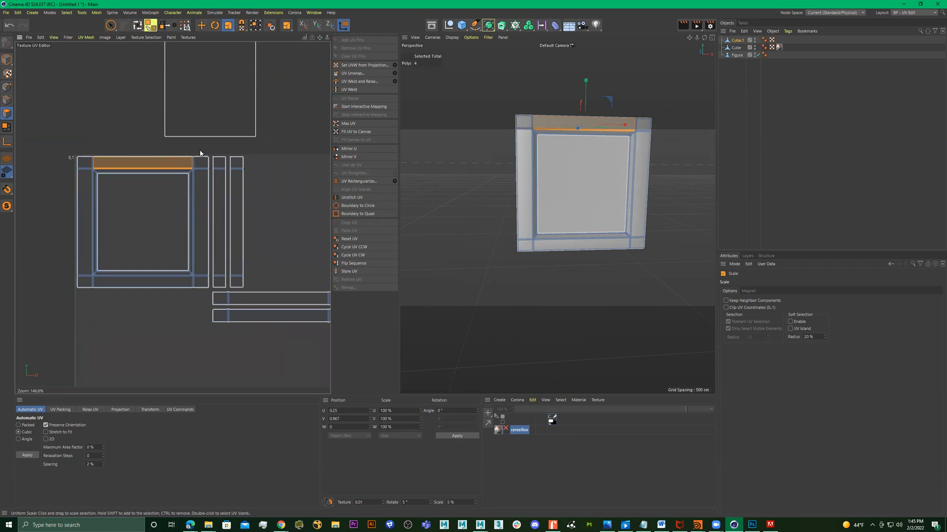
{"action": "left_click_drag", "start_coordinate": [110, 149], "coordinate": [116, 180]}
{"action": "key", "text": "ctrl+z"}
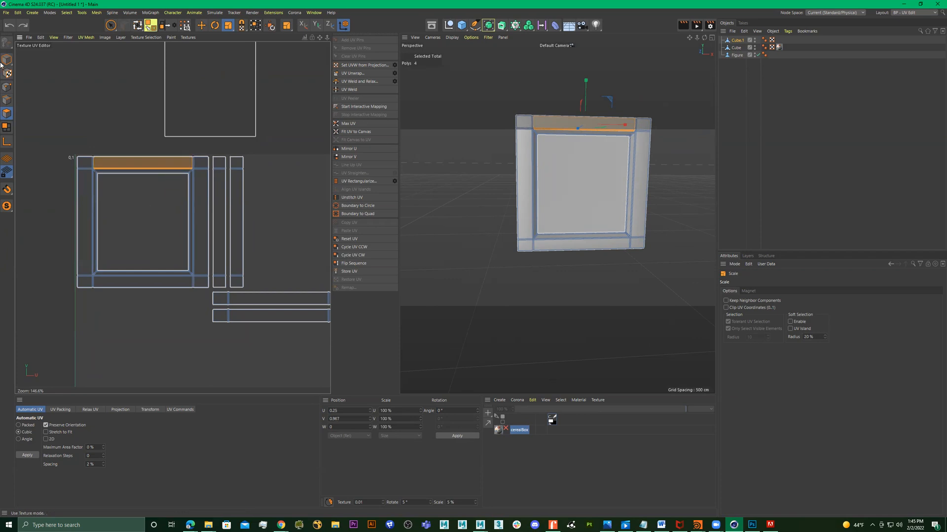
Step: Select the left frame side's UVs and move them right of the vertical strips, to about U 0.68, V 0.75
{"action": "left_click_drag", "start_coordinate": [111, 25], "coordinate": [140, 48]}
{"action": "left_click_drag", "start_coordinate": [47, 131], "coordinate": [127, 340]}
{"action": "left_click_drag", "start_coordinate": [132, 211], "coordinate": [159, 371], "text": "ctrl"}
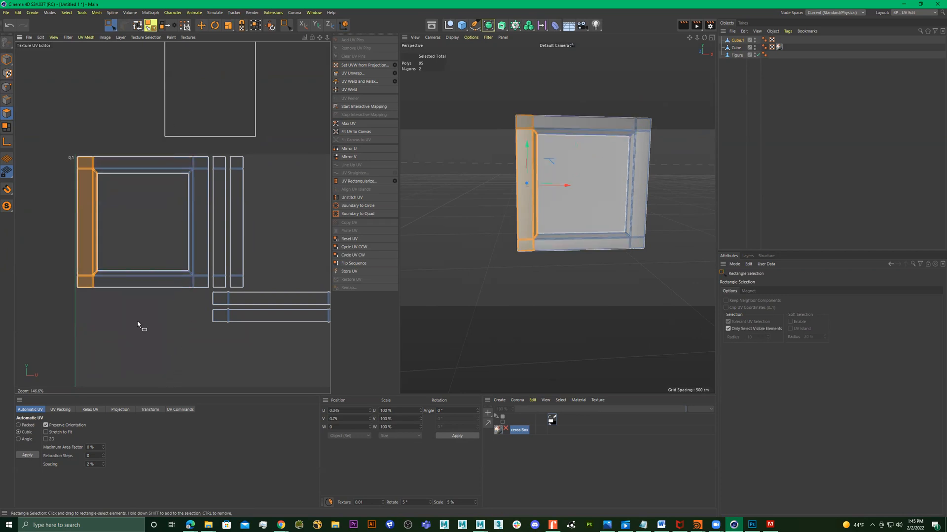
{"action": "key", "text": "t"}
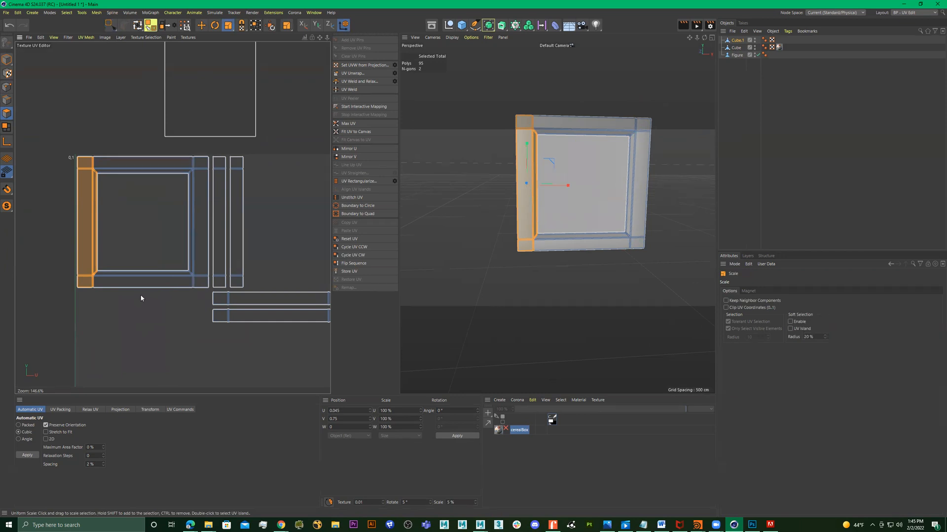
{"action": "key", "text": "e"}
{"action": "scroll", "coordinate": [104, 244], "scroll_direction": "down", "scroll_amount": 2}
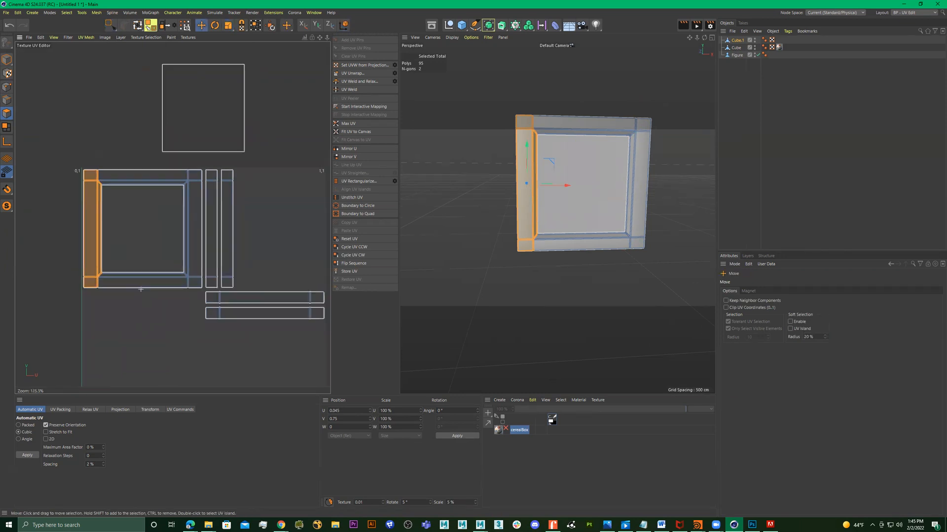
{"action": "left_click_drag", "start_coordinate": [105, 252], "coordinate": [236, 238]}
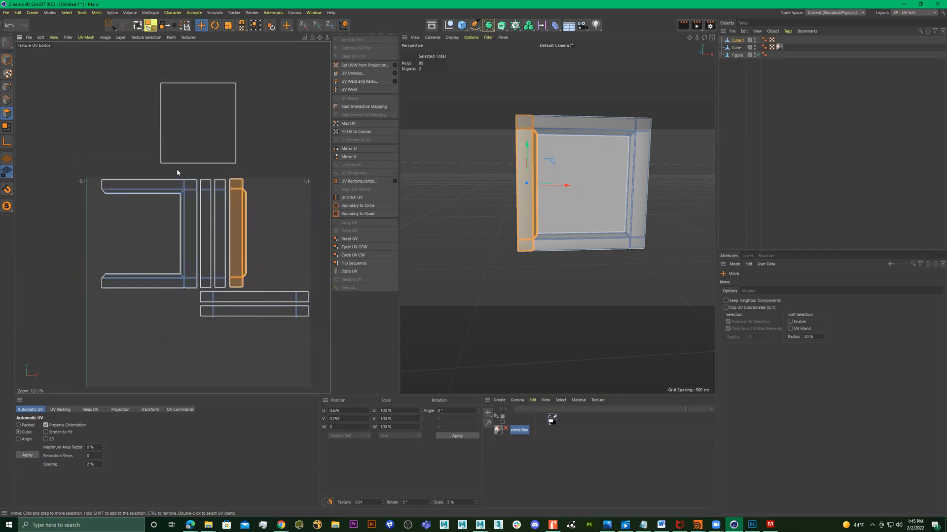
Step: Select the top frame side's UVs, rotate them upright, and place them beside the vertical strips at about U 0.76, V 0.76
{"action": "key", "text": "0"}
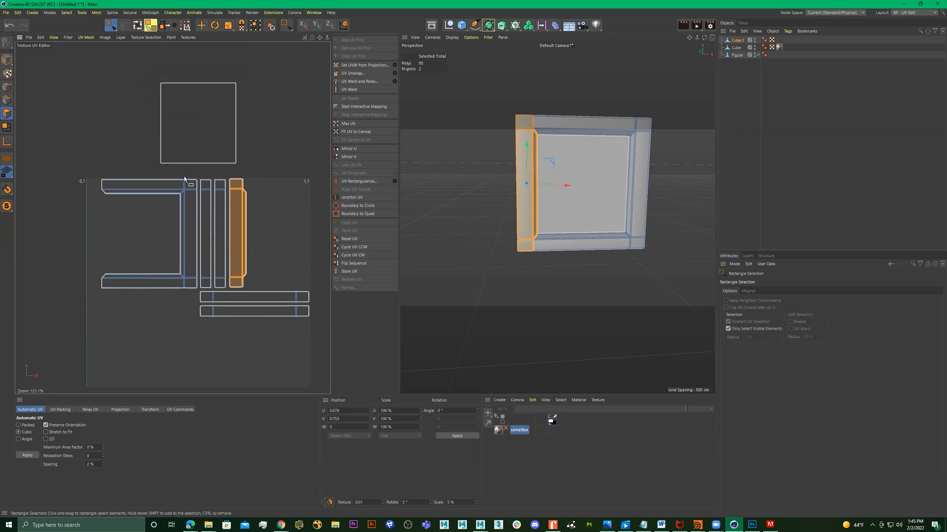
{"action": "left_click_drag", "start_coordinate": [85, 169], "coordinate": [202, 220]}
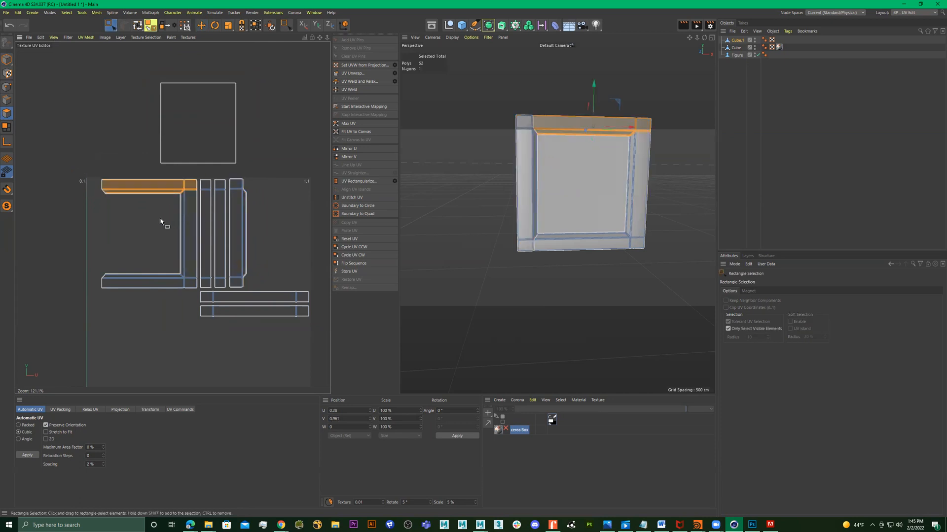
{"action": "key", "text": "r"}
{"action": "middle_click_drag", "start_coordinate": [158, 208], "coordinate": [142, 208], "text": "alt"}
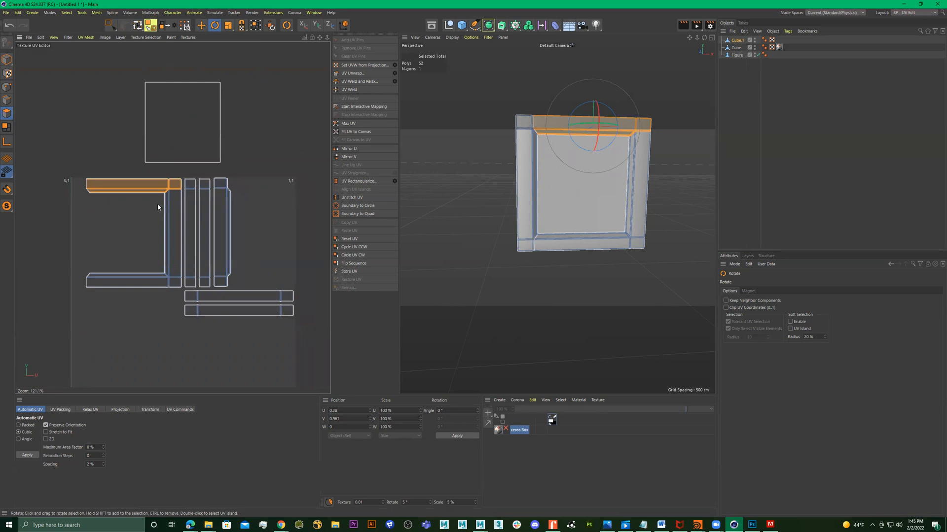
{"action": "left_click_drag", "start_coordinate": [140, 201], "coordinate": [418, 158]}
{"action": "key", "text": "e"}
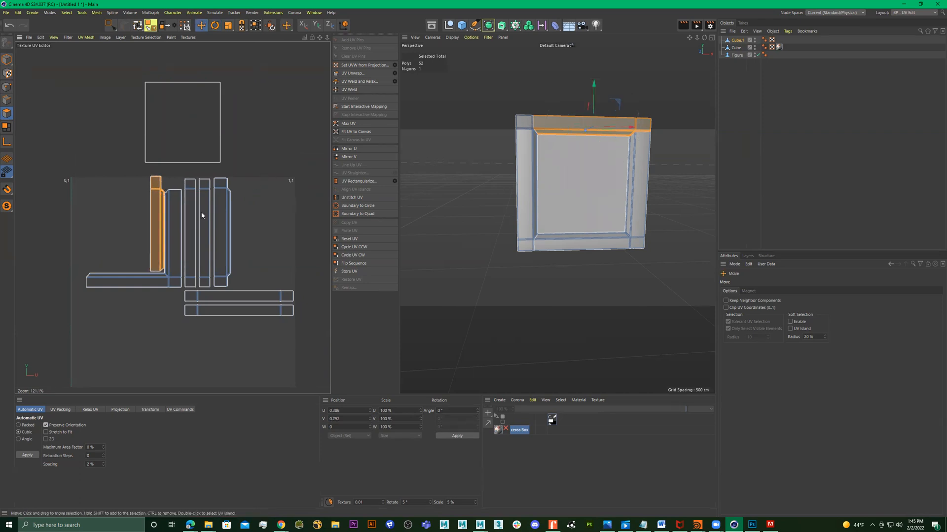
{"action": "left_click_drag", "start_coordinate": [143, 228], "coordinate": [241, 234]}
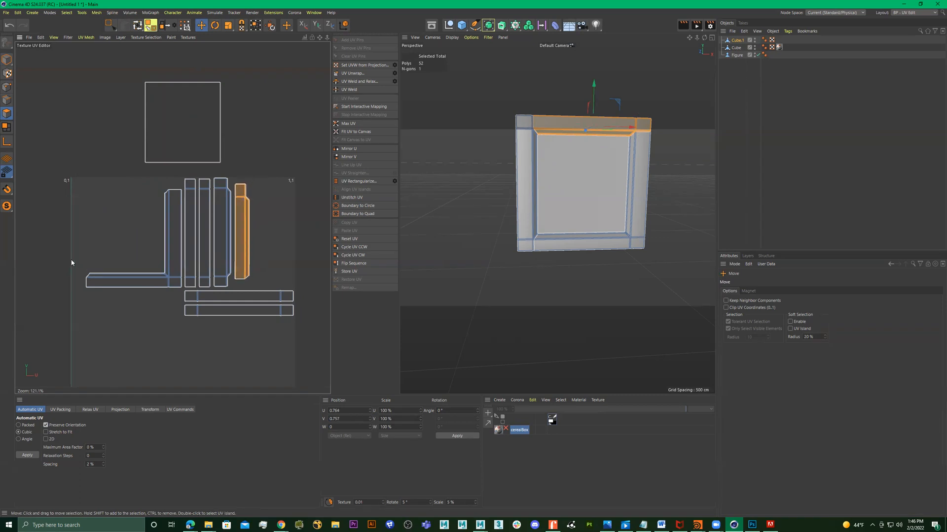
Step: Select the bottom frame side's UVs, rotate them upright, and place them left of the other strips at about U 0.37, V 0.74
{"action": "left_click", "coordinate": [108, 24]}
{"action": "left_click_drag", "start_coordinate": [76, 264], "coordinate": [183, 296]}
{"action": "left_click_drag", "start_coordinate": [137, 228], "coordinate": [2, 91], "text": "ctrl"}
{"action": "key", "text": "r"}
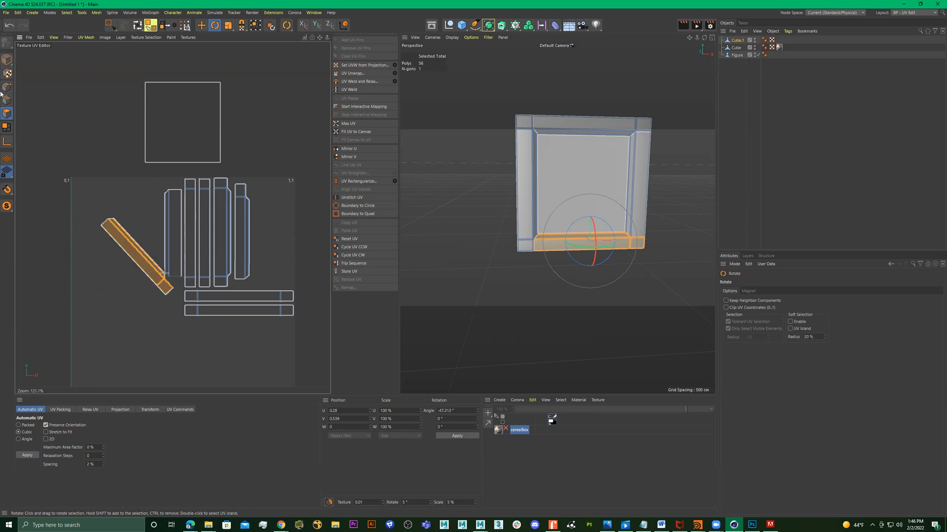
{"action": "left_click_drag", "start_coordinate": [161, 227], "coordinate": [25, 197]}
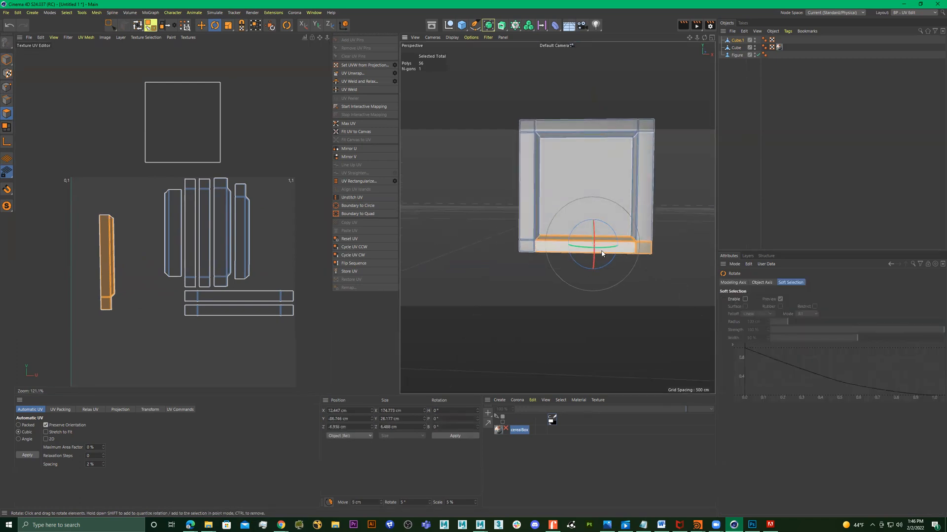
{"action": "key", "text": "e"}
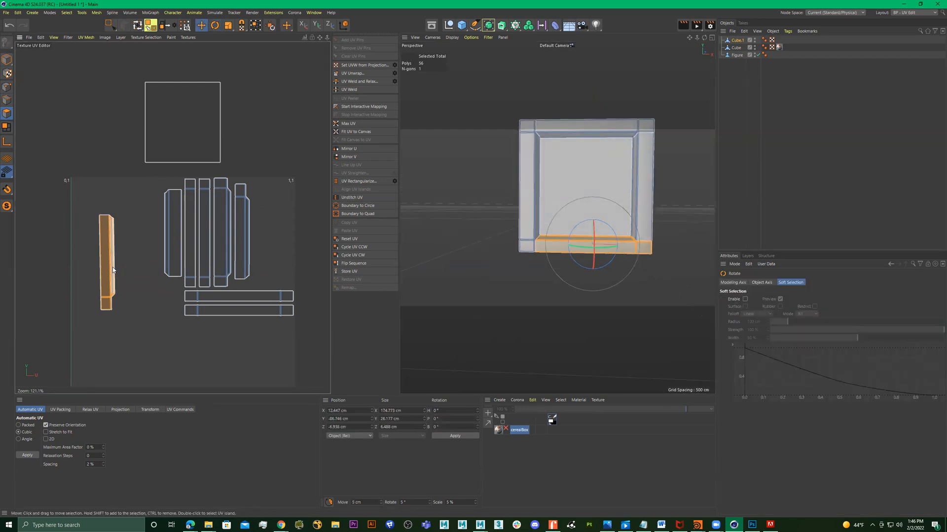
{"action": "left_click_drag", "start_coordinate": [107, 268], "coordinate": [156, 239]}
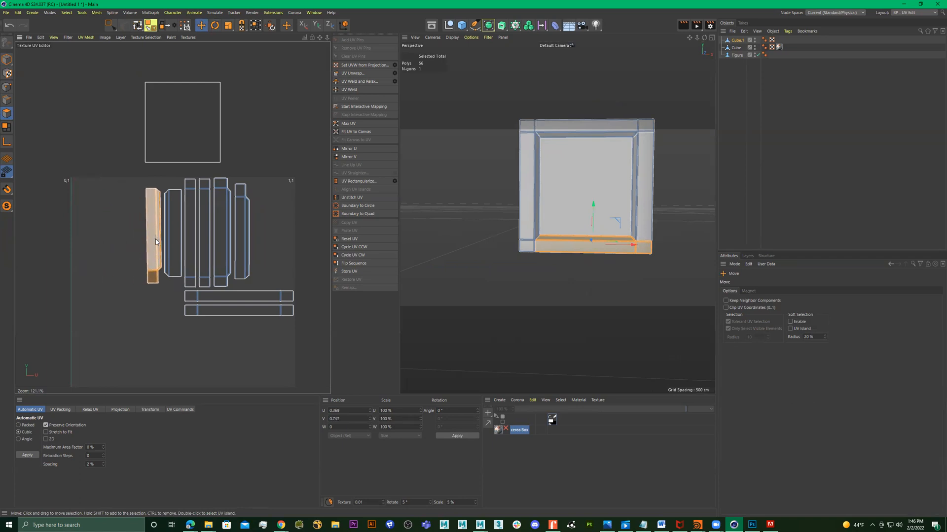
Step: Select the two remaining horizontal edge strips in the UVs, rotate them upright, and place them at the right end of the strip row
{"action": "left_click", "coordinate": [303, 287]}
{"action": "left_click", "coordinate": [266, 296]}
{"action": "left_click_drag", "start_coordinate": [596, 157], "coordinate": [524, 179], "text": "alt"}
{"action": "left_click", "coordinate": [260, 313]}
{"action": "double_click", "coordinate": [260, 313]}
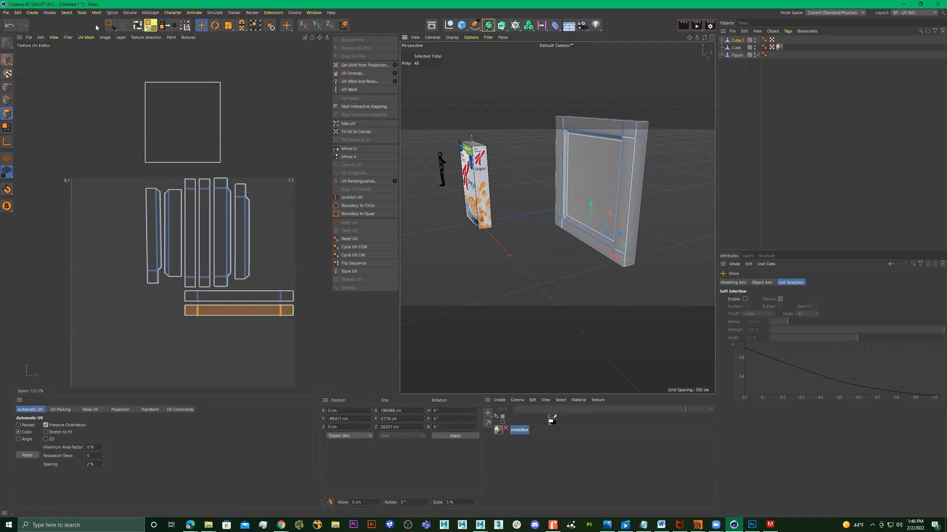
{"action": "key", "text": "0"}
{"action": "left_click_drag", "start_coordinate": [304, 289], "coordinate": [156, 335]}
{"action": "key", "text": "r"}
{"action": "left_click_drag", "start_coordinate": [260, 281], "coordinate": [556, 344]}
{"action": "key", "text": "e"}
{"action": "left_click_drag", "start_coordinate": [297, 332], "coordinate": [264, 239]}
Step: Move the front centre polygon's UVs into the UV square's lower-left corner and enlarge them, centred at about U 0.23, V 0.25
{"action": "left_click", "coordinate": [176, 122]}
{"action": "left_click_drag", "start_coordinate": [179, 127], "coordinate": [132, 338]}
{"action": "key", "text": "r"}
{"action": "key", "text": "r"}
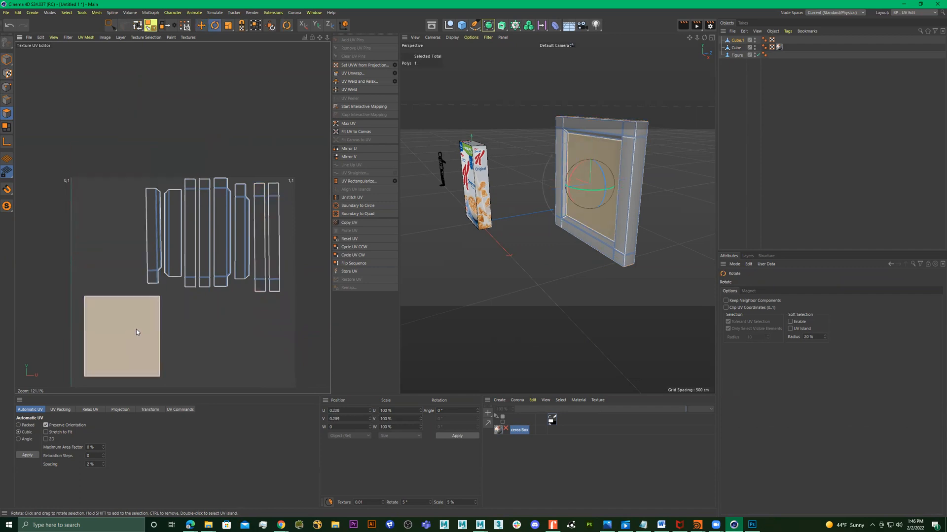
{"action": "key", "text": "t"}
{"action": "mouse_move", "coordinate": [185, 314]}
{"action": "left_mouse_down"}
{"action": "mouse_move", "coordinate": [169, 324]}
{"action": "mouse_move", "coordinate": [197, 325]}
{"action": "mouse_move", "coordinate": [187, 331]}
{"action": "left_mouse_up"}
{"action": "middle_click_drag", "start_coordinate": [236, 324], "coordinate": [233, 267], "text": "alt"}
{"action": "mouse_move", "coordinate": [124, 289]}
{"action": "left_mouse_down"}
{"action": "mouse_move", "coordinate": [145, 288]}
{"action": "mouse_move", "coordinate": [127, 292]}
{"action": "left_mouse_up"}
{"action": "key", "text": "e"}
{"action": "key", "text": "t"}
{"action": "key", "text": "e"}
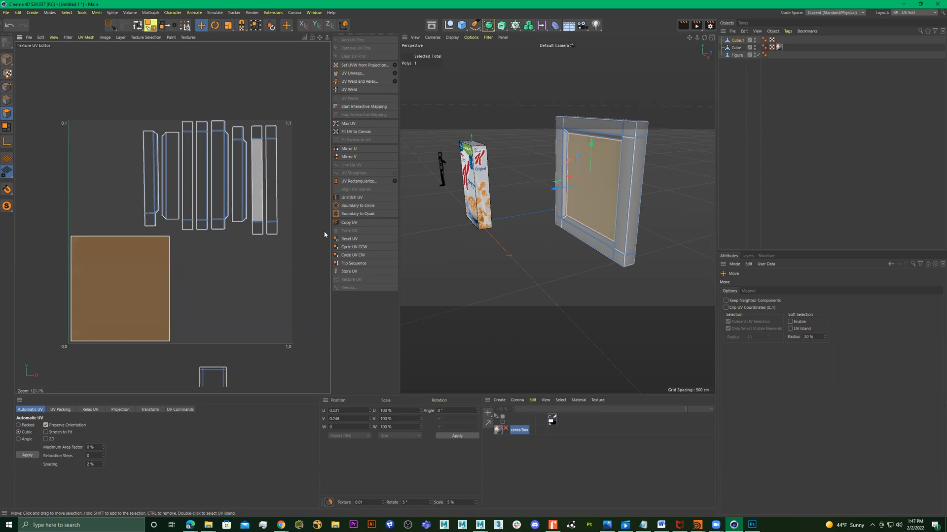
{"action": "left_click_drag", "start_coordinate": [478, 184], "coordinate": [513, 193], "text": "alt"}
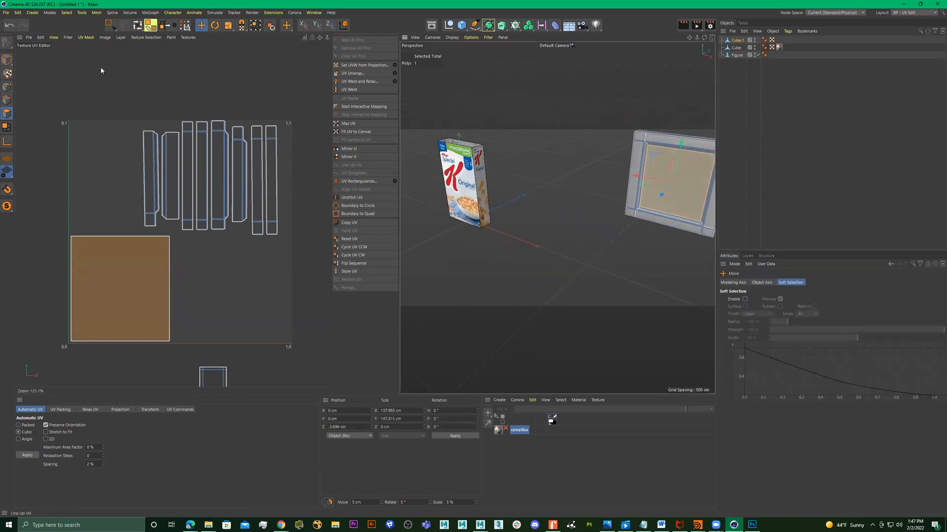
{"action": "left_click", "coordinate": [105, 38]}
{"action": "mouse_move", "coordinate": [162, 43]}
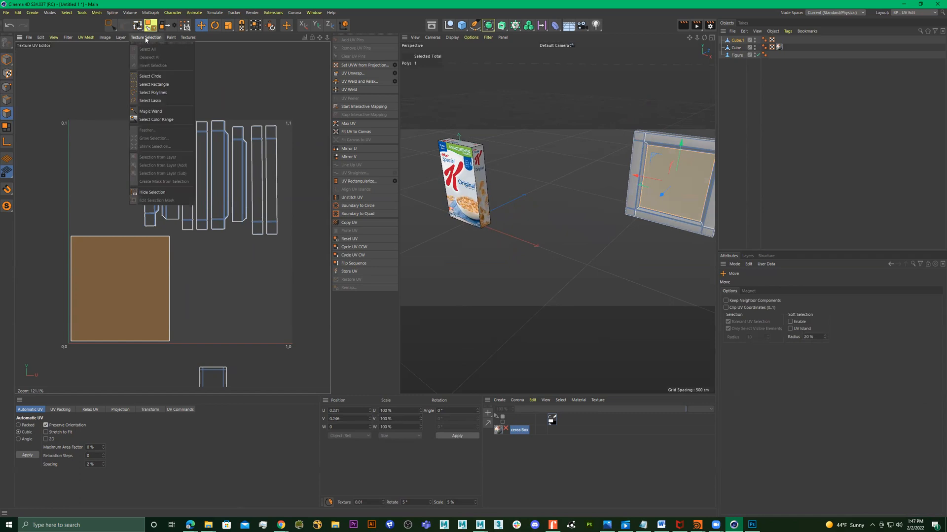
{"action": "mouse_move", "coordinate": [107, 39]}
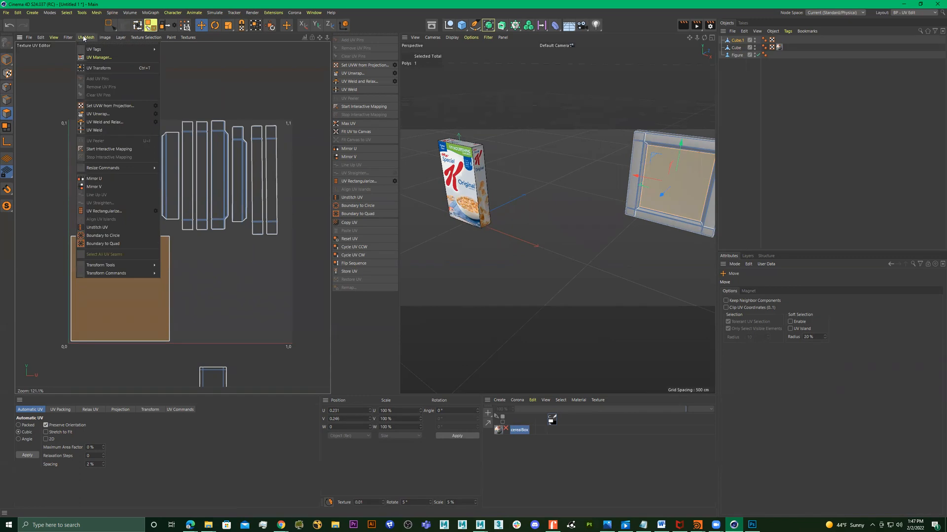
{"action": "left_click", "coordinate": [48, 28]}
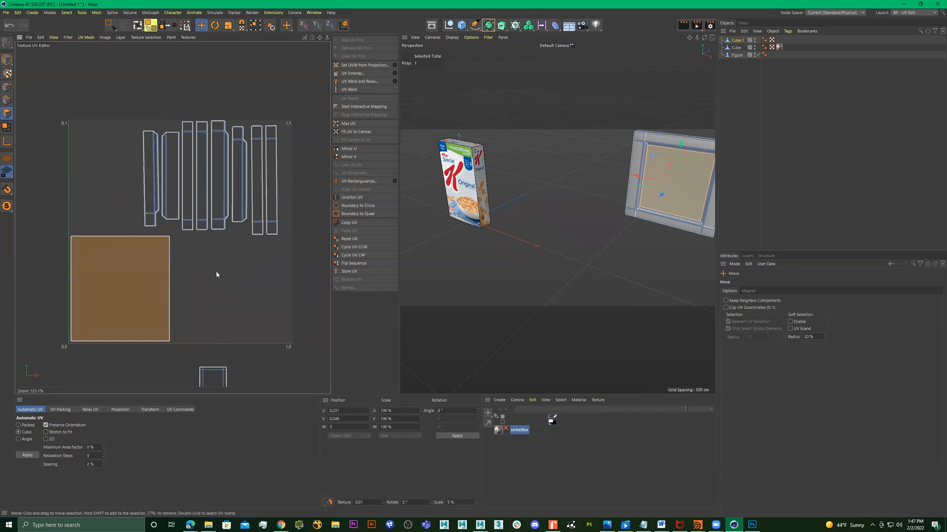
{"action": "key", "text": "o"}
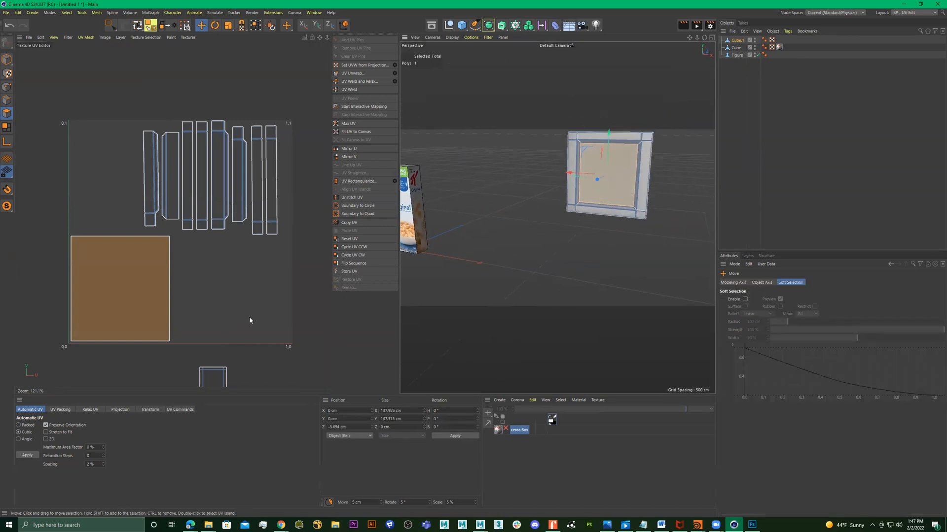
Step: Create a new 5000 x 5000 pixel texture named "picture frame" and add a UV mesh layer to it
{"action": "left_click", "coordinate": [32, 38]}
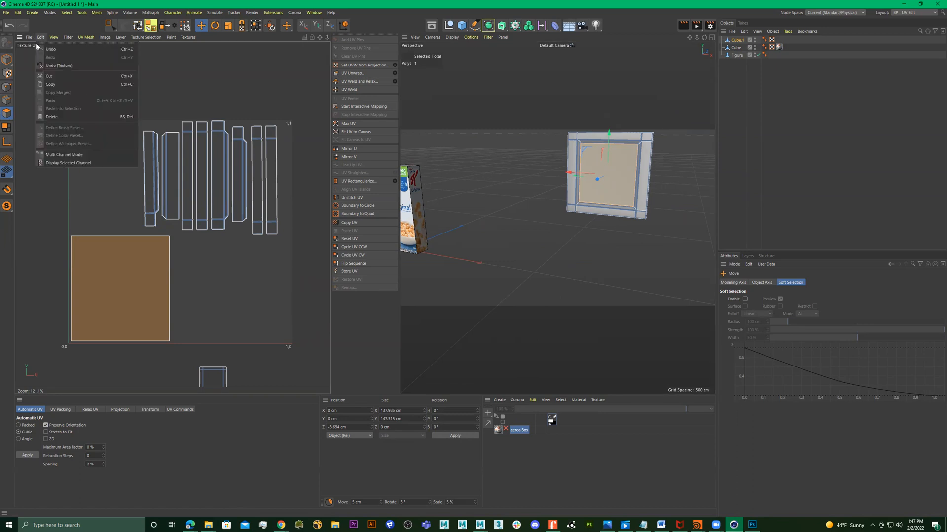
{"action": "left_click", "coordinate": [45, 49]}
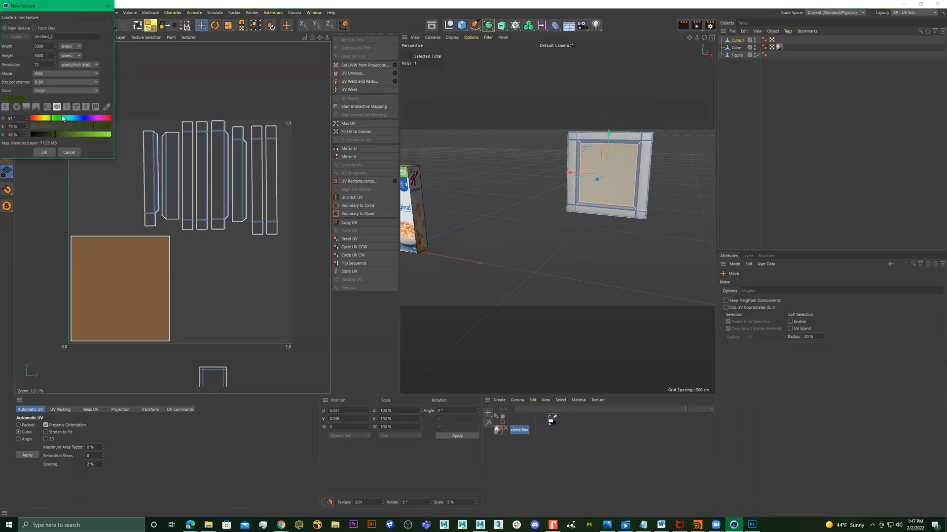
{"action": "left_click", "coordinate": [59, 36]}
{"action": "type", "text": "cicture frame"}
{"action": "key", "text": "Return"}
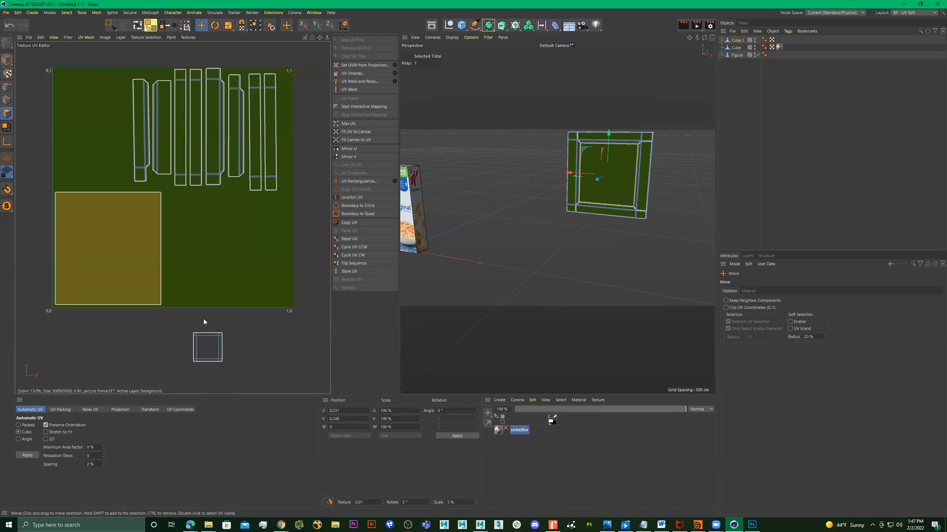
{"action": "left_click", "coordinate": [120, 37]}
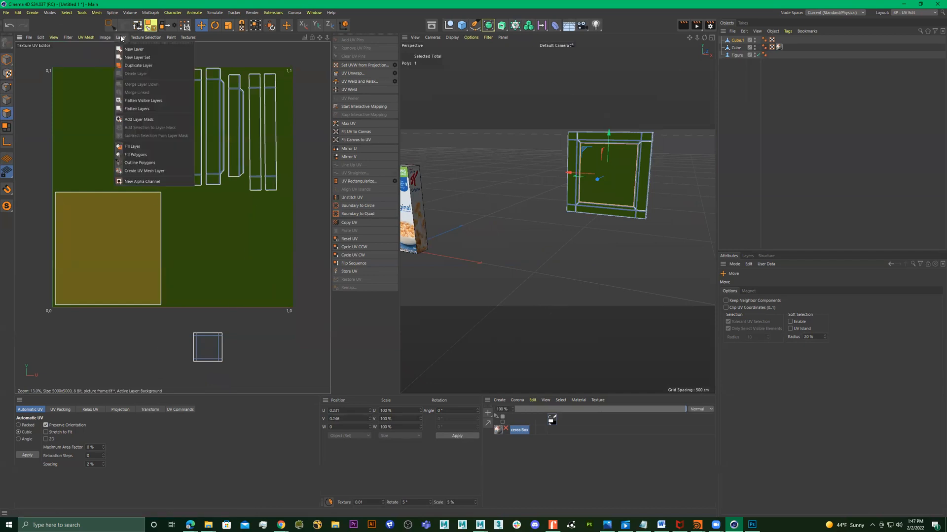
{"action": "left_click", "coordinate": [147, 171]}
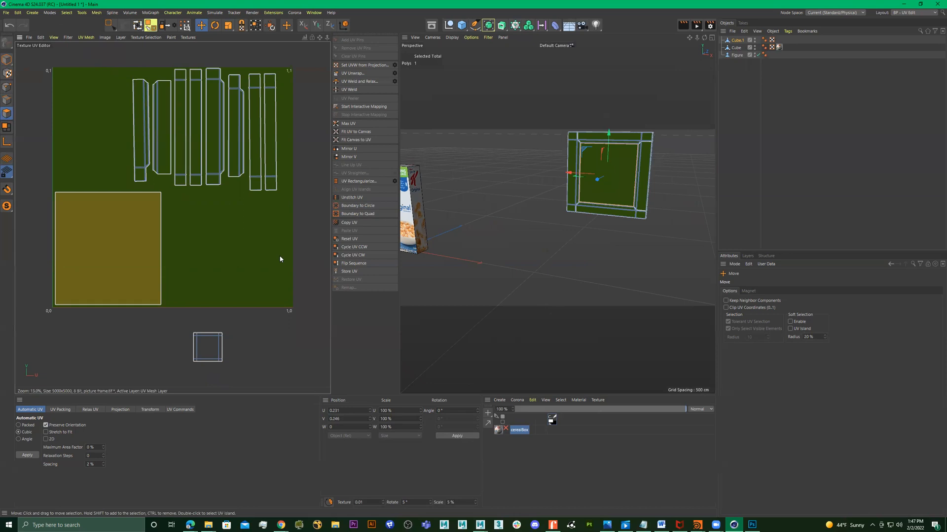
Step: Move the back face's UV island into the UV square's lower-right corner at about U 0.91, V 0.09, and create the UV mesh layer again
{"action": "left_click", "coordinate": [209, 352]}
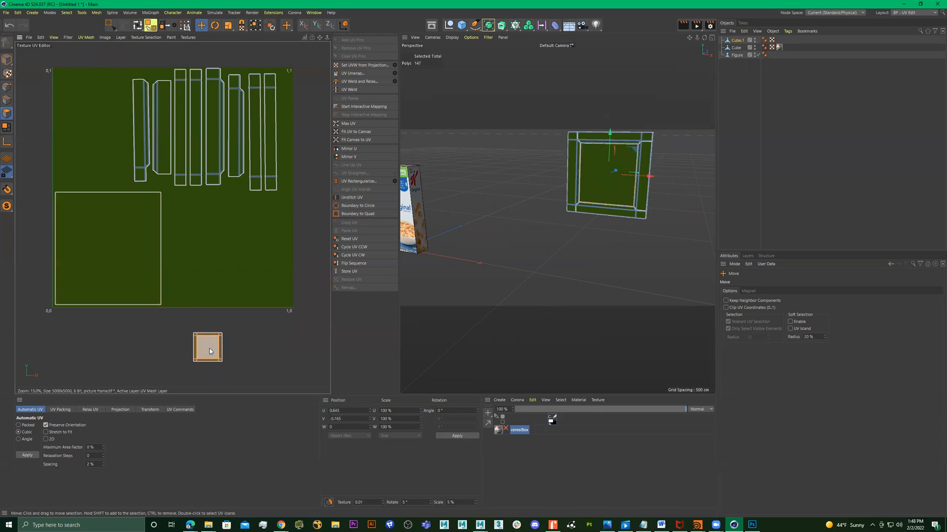
{"action": "left_click_drag", "start_coordinate": [209, 349], "coordinate": [273, 289]}
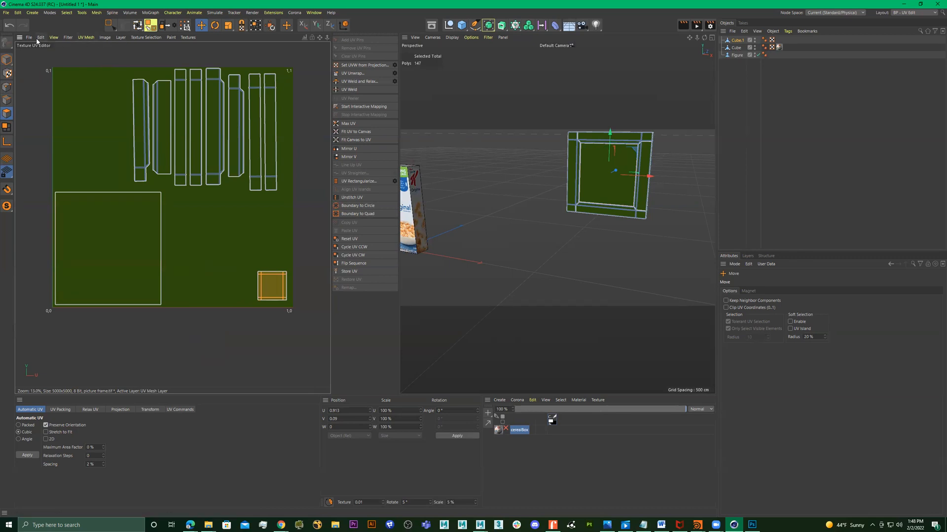
{"action": "left_click", "coordinate": [120, 38]}
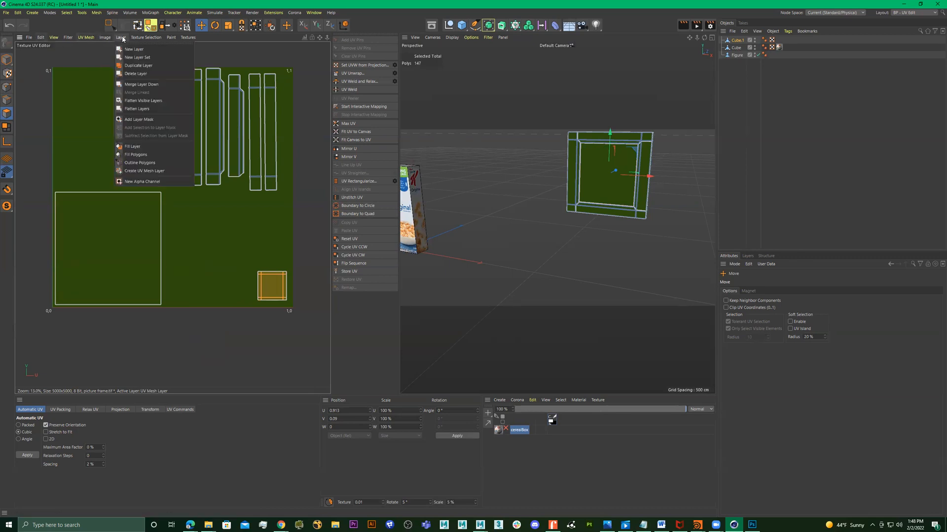
{"action": "left_click", "coordinate": [161, 171]}
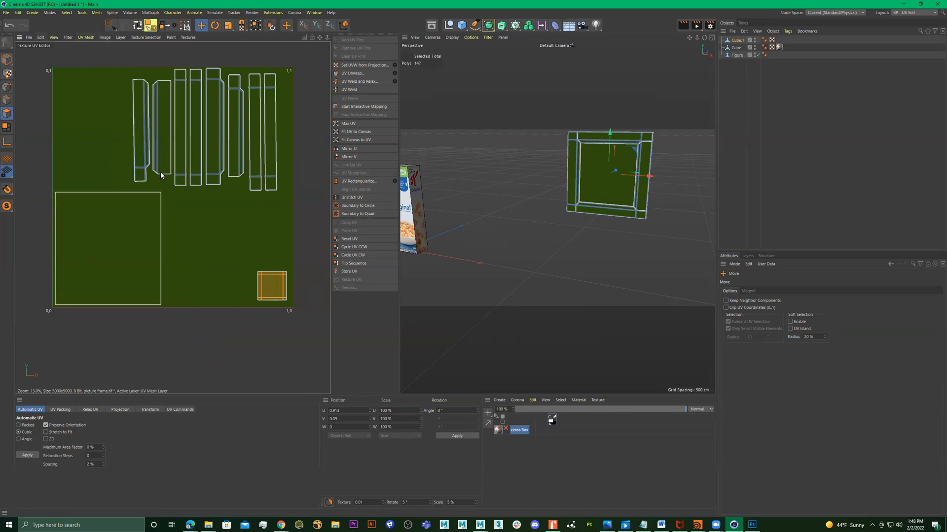
Step: Save the texture in TIF format as "picture frame_A.tif" in the Image_Processing_WORK folder
{"action": "left_click", "coordinate": [30, 38]}
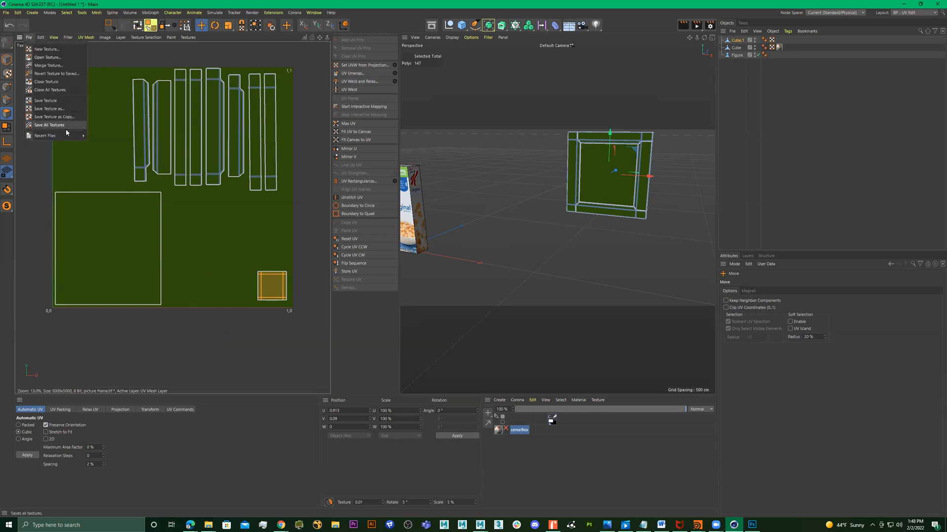
{"action": "left_click", "coordinate": [65, 109]}
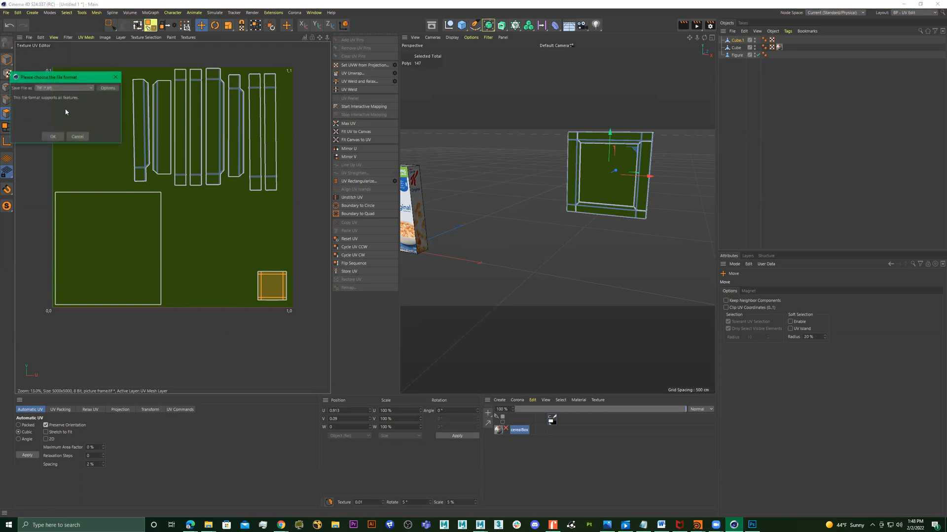
{"action": "left_click", "coordinate": [52, 137]}
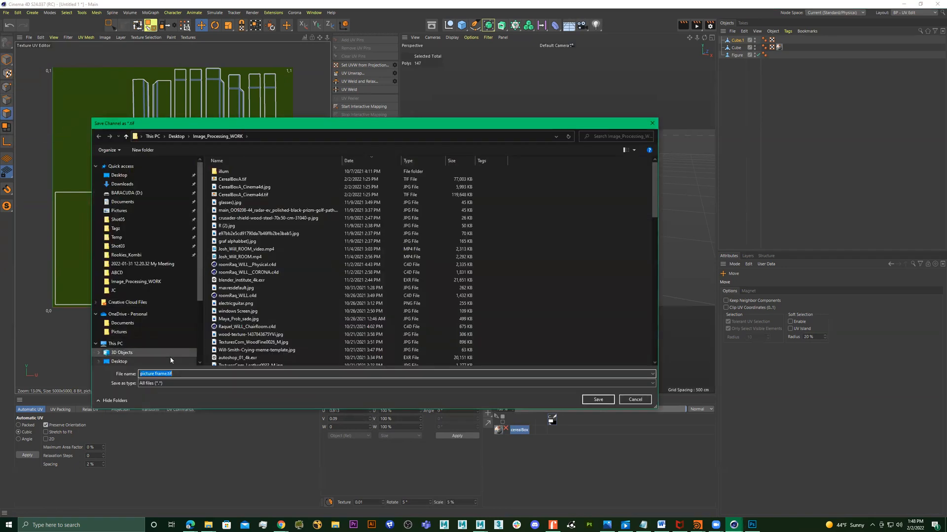
{"action": "left_click", "coordinate": [167, 374]}
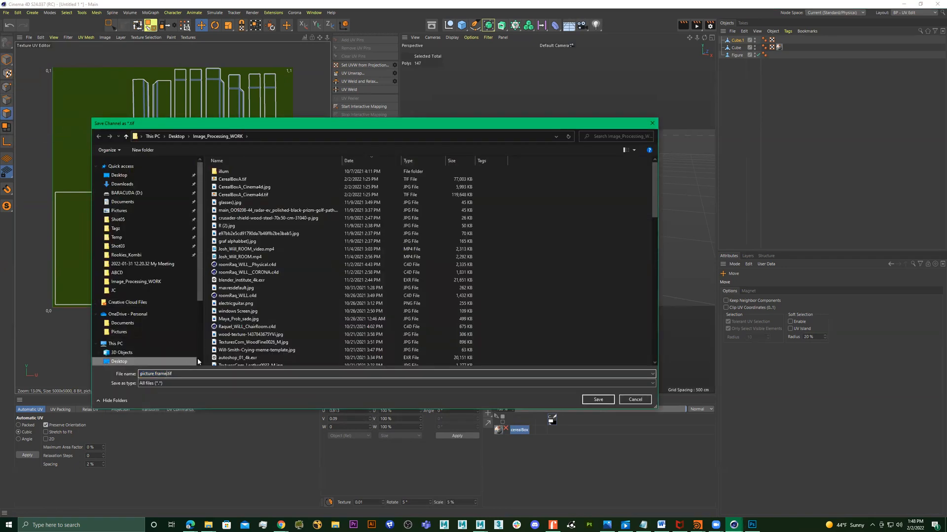
{"action": "key", "text": "Return"}
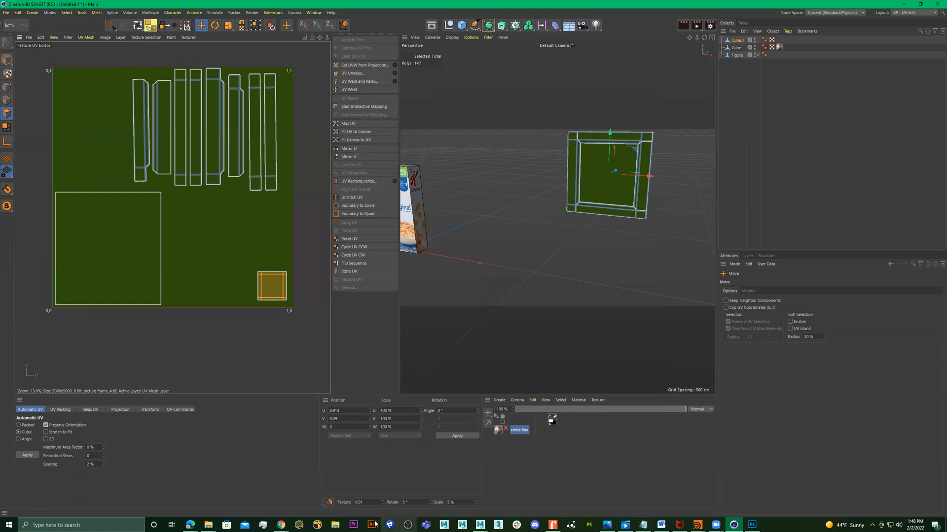
Step: Locate picture frame_A.tif in the Image_Processing_WORK folder in File Explorer and open it in Photoshop
{"action": "left_click", "coordinate": [209, 524]}
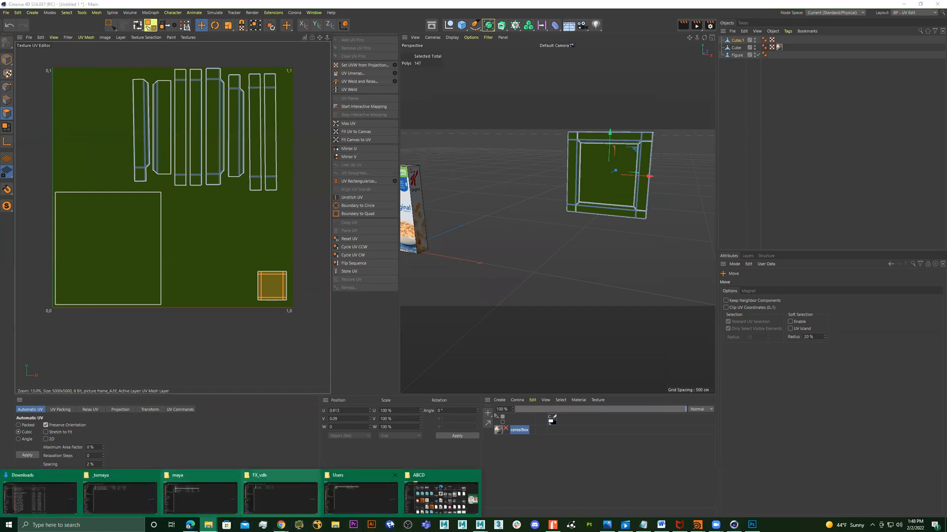
{"action": "left_click", "coordinate": [449, 493]}
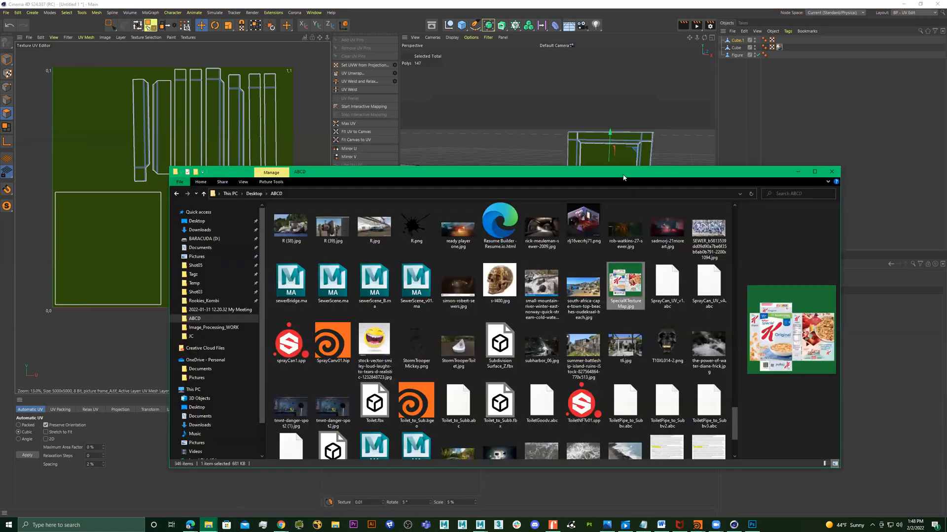
{"action": "left_click_drag", "start_coordinate": [640, 176], "coordinate": [946, 176]}
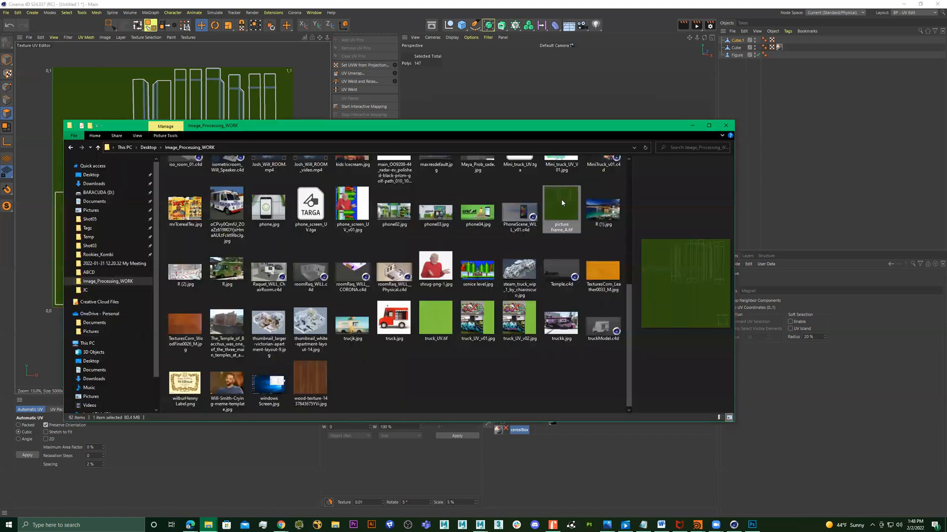
{"action": "right_click", "coordinate": [562, 202]}
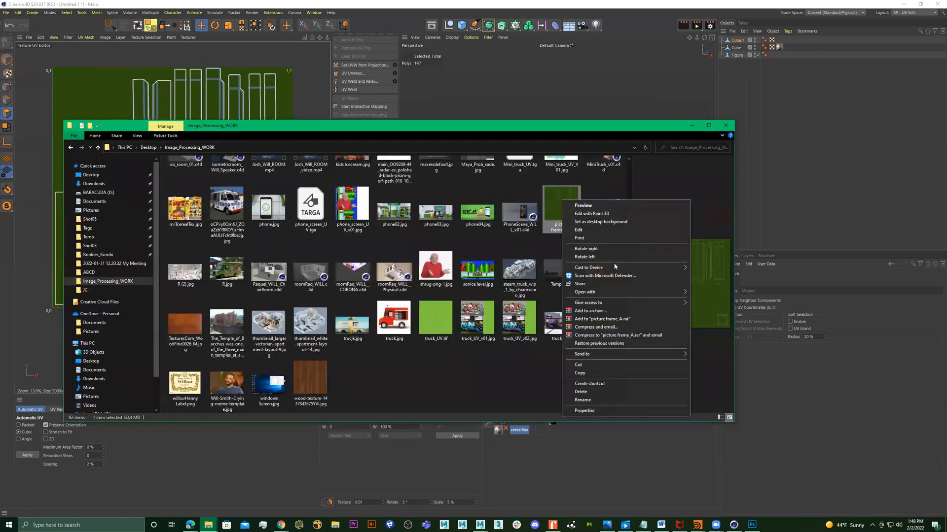
{"action": "mouse_move", "coordinate": [664, 298]}
{"action": "left_click", "coordinate": [710, 292]}
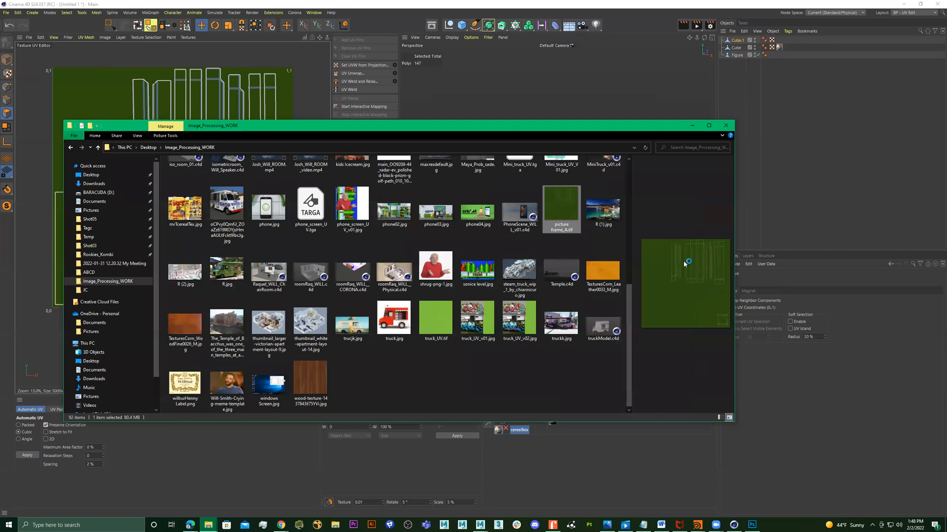
{"action": "left_click", "coordinate": [690, 127]}
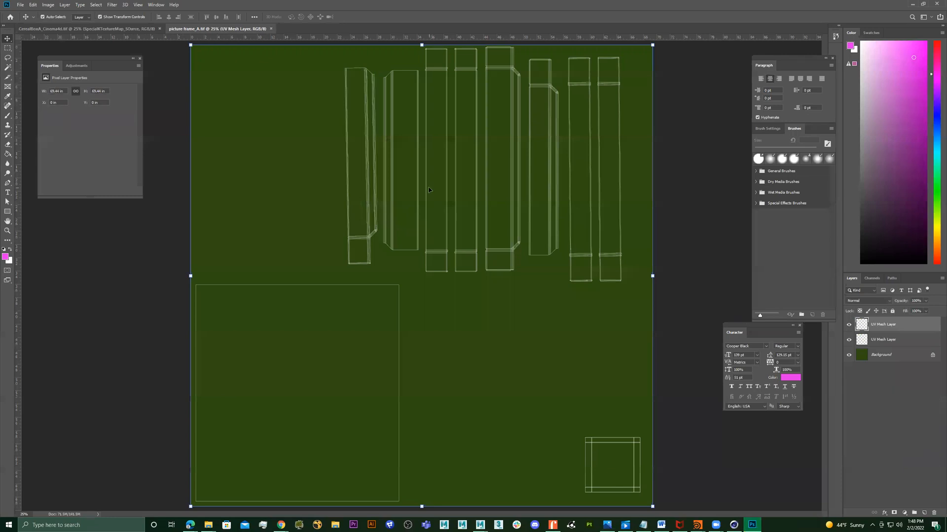
Step: Switch to the Edge browser and search for "wood texture" in a new tab
{"action": "left_click", "coordinate": [195, 524]}
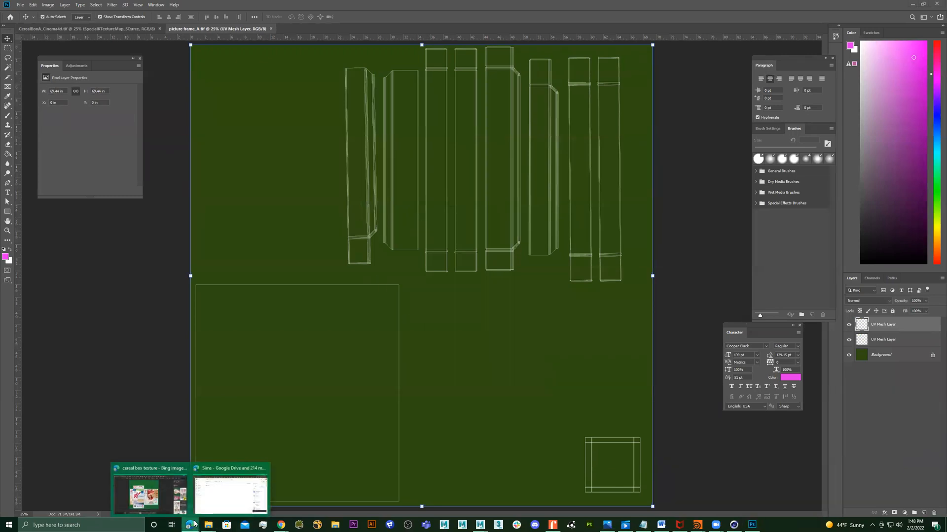
{"action": "left_click", "coordinate": [143, 488]}
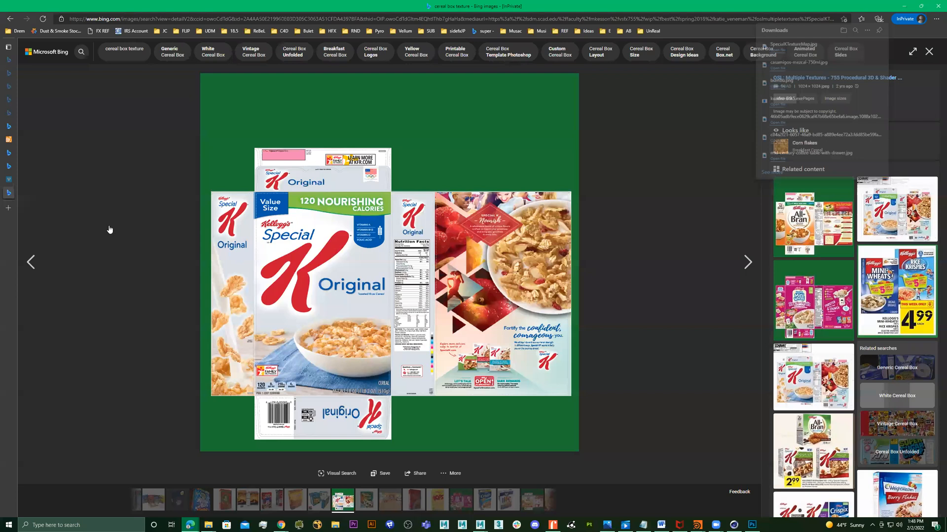
{"action": "left_click", "coordinate": [8, 209]}
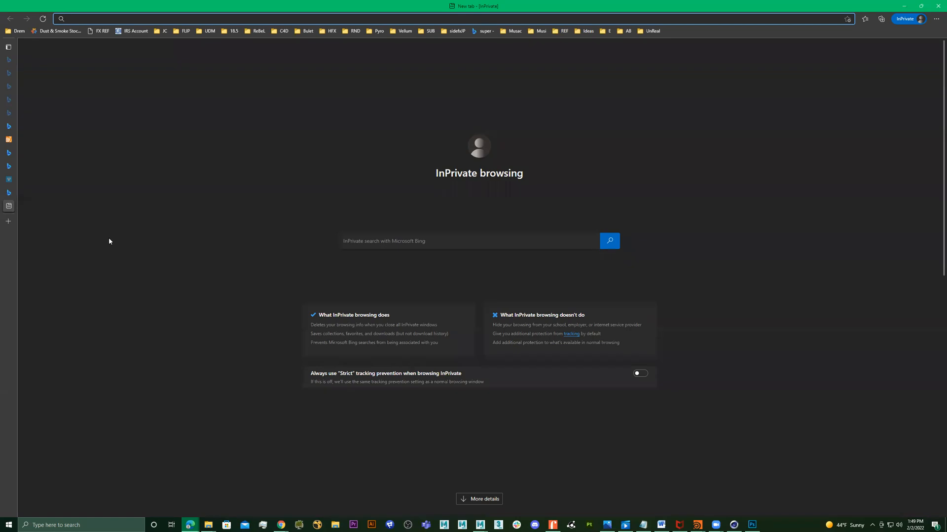
{"action": "type", "text": "wood"}
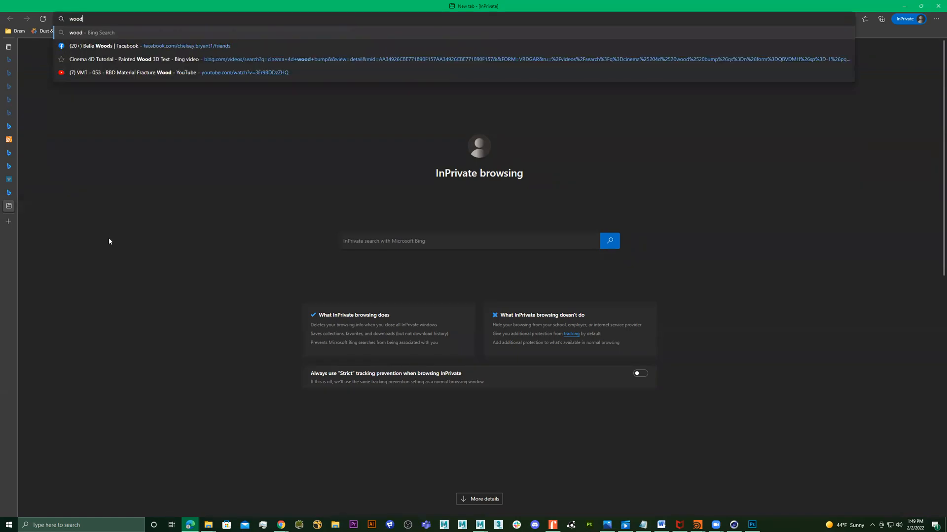
{"action": "type", "text": " texture"}
{"action": "key", "text": "Return"}
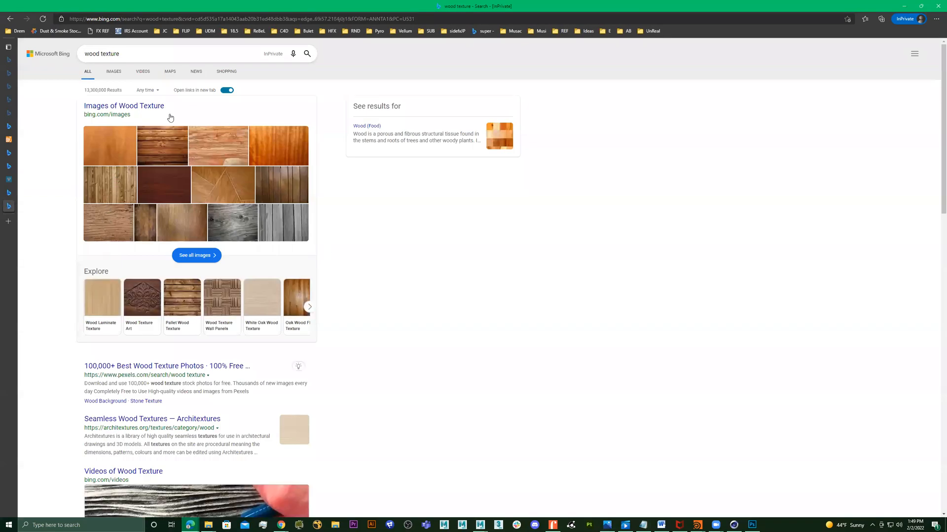
Step: Visit textures.com in another new tab and return to the wood texture search results
{"action": "left_click", "coordinate": [14, 222]}
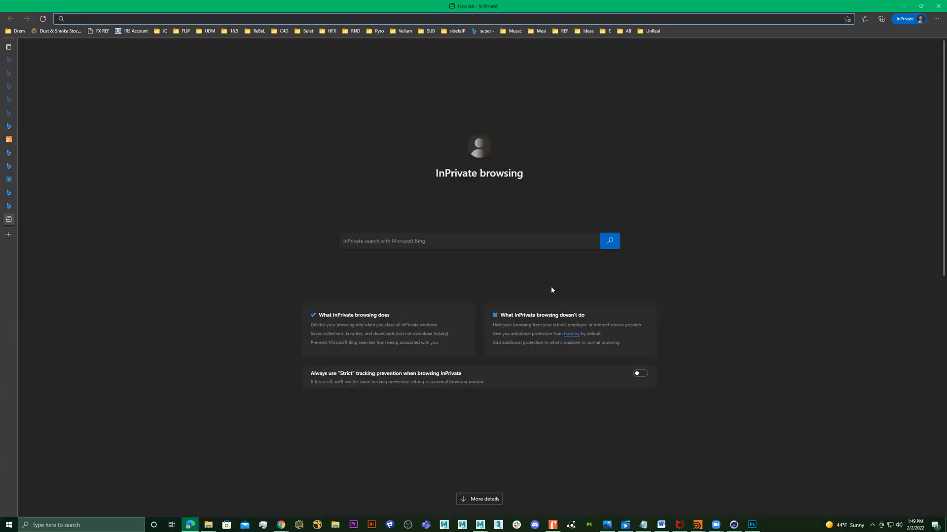
{"action": "type", "text": "textures.com"}
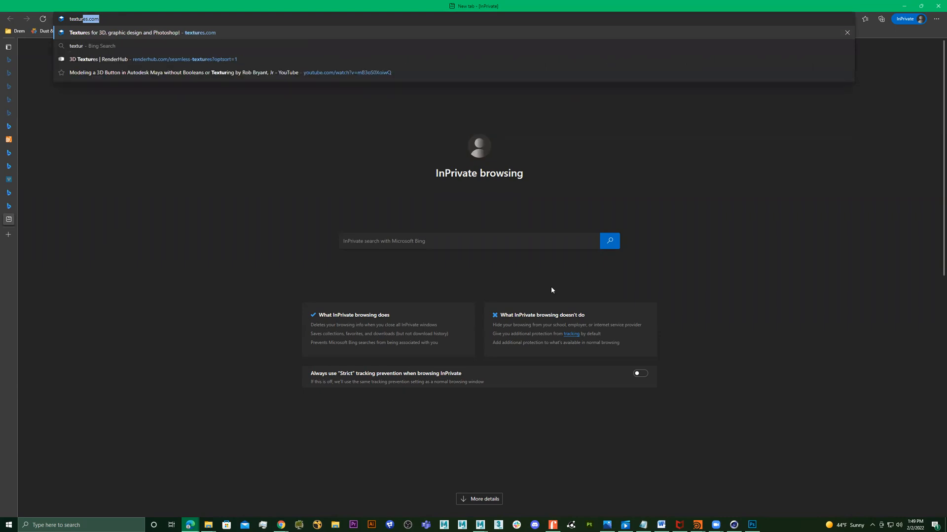
{"action": "key", "text": "Return"}
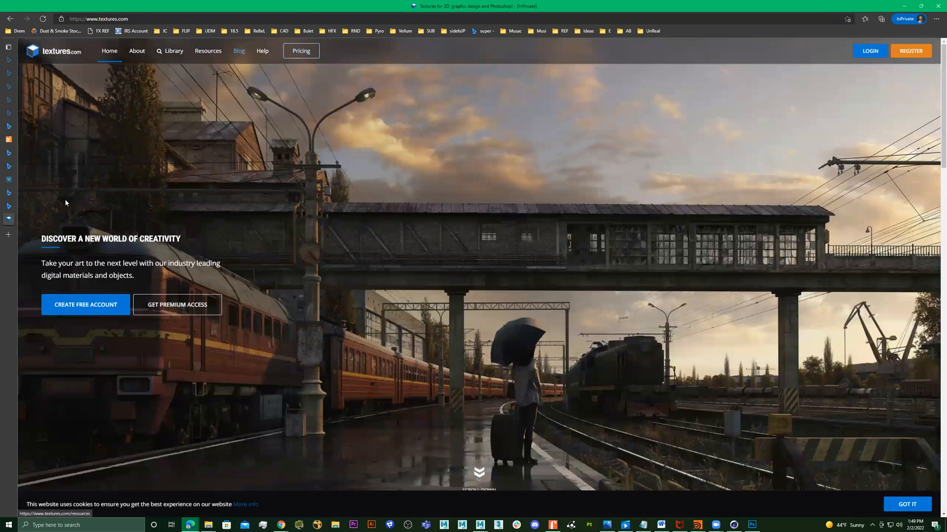
{"action": "left_click", "coordinate": [11, 207]}
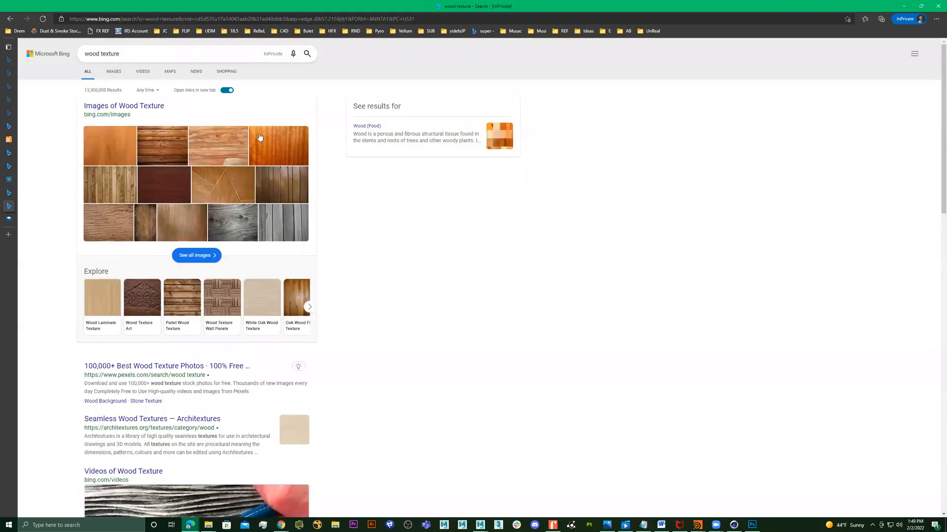
Step: Show the image results for the wood texture search and filter them to extra large images
{"action": "left_click", "coordinate": [117, 76]}
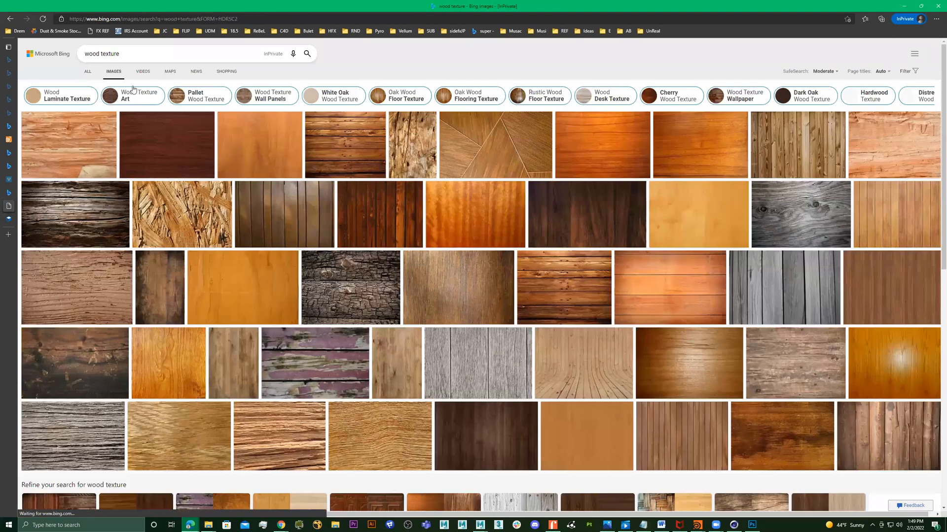
{"action": "left_click", "coordinate": [906, 71]}
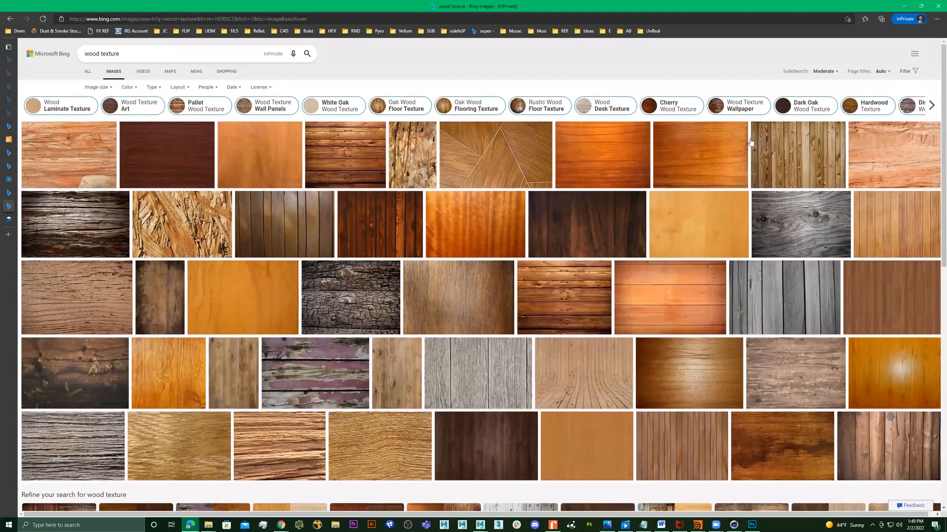
{"action": "left_click", "coordinate": [103, 91]}
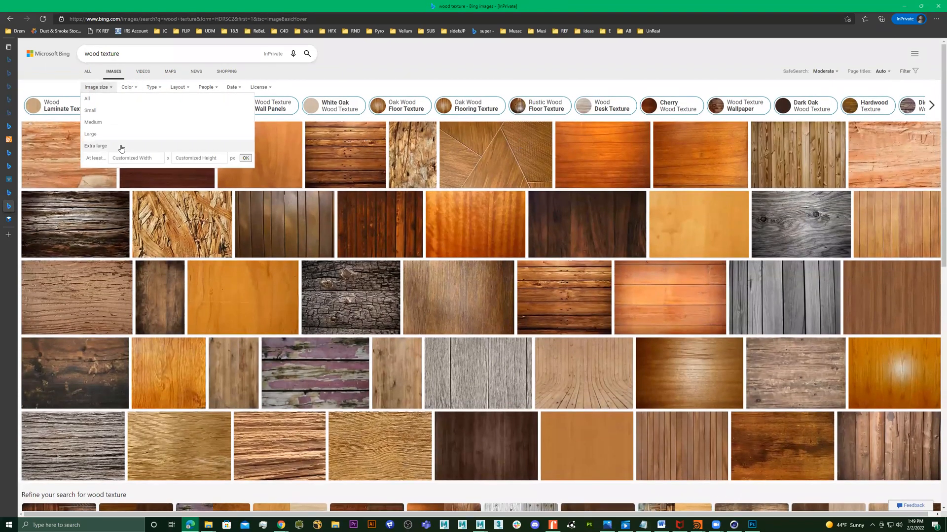
{"action": "left_click", "coordinate": [120, 148]}
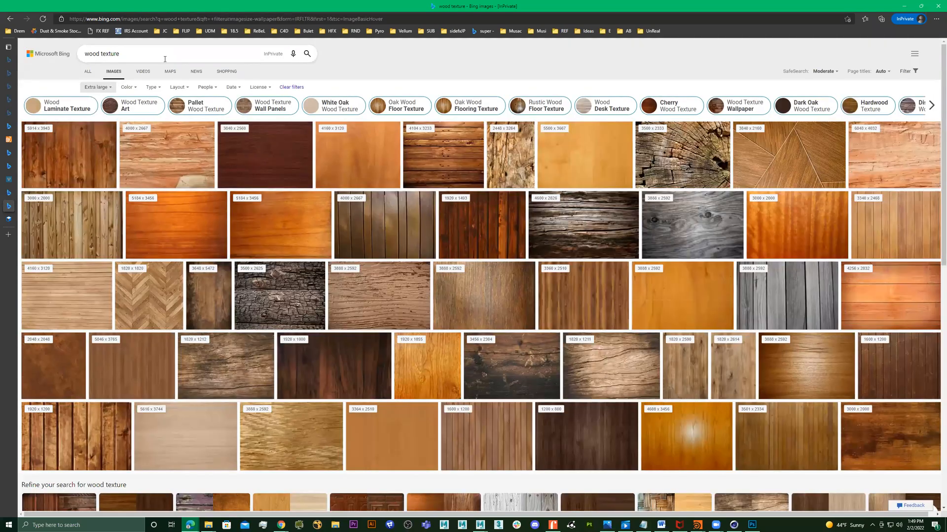
{"action": "left_click", "coordinate": [163, 53]}
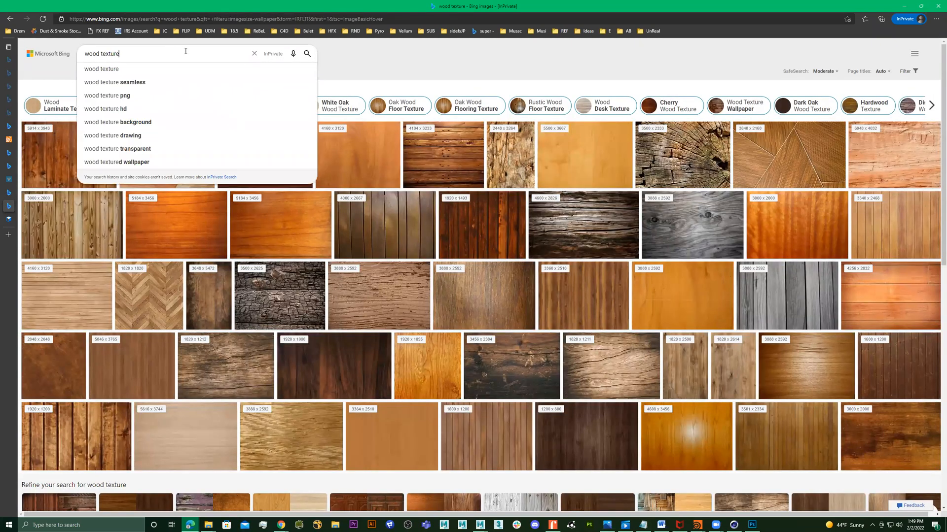
{"action": "left_click", "coordinate": [414, 55]}
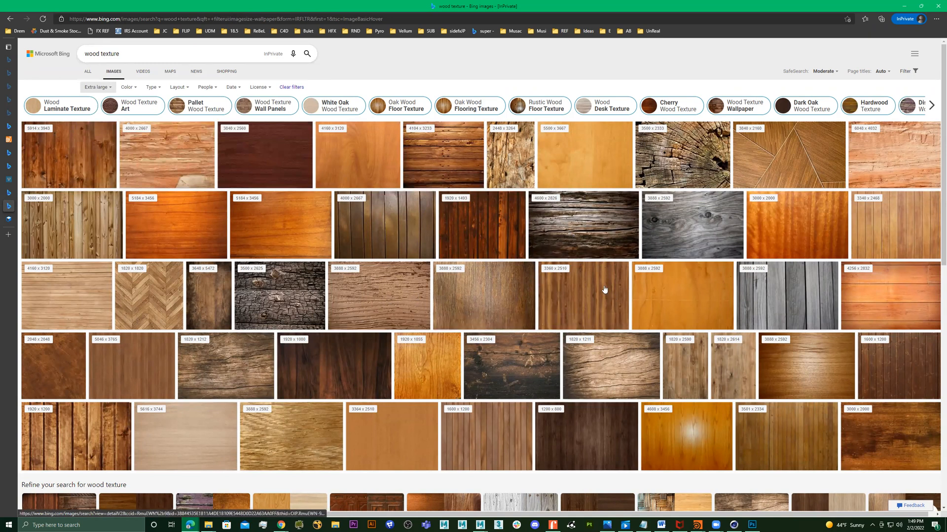
Step: Look over the extra large wood images, preview the dark red 3840 x 2560 wood grain photo, and return to the results
{"action": "scroll", "coordinate": [542, 303], "scroll_direction": "down", "scroll_amount": 4}
{"action": "scroll", "coordinate": [369, 301], "scroll_direction": "up", "scroll_amount": 1}
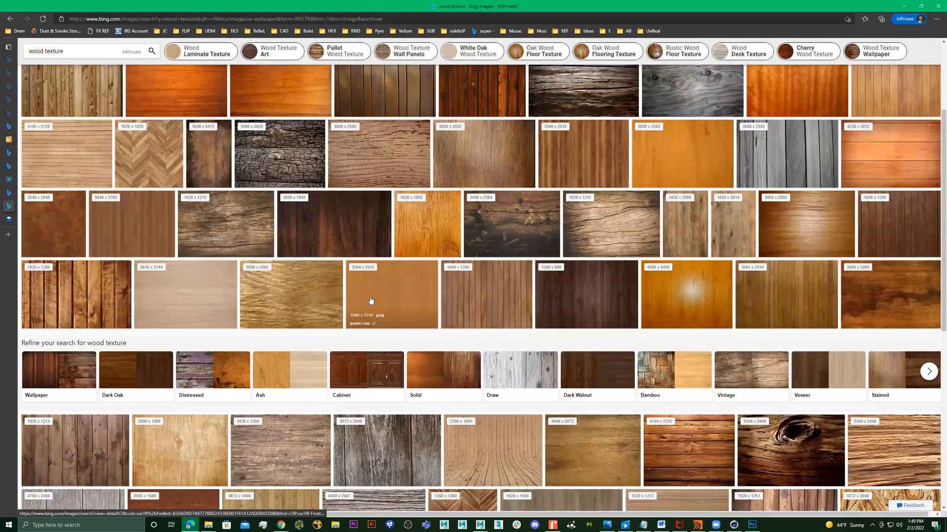
{"action": "scroll", "coordinate": [327, 296], "scroll_direction": "up", "scroll_amount": 3}
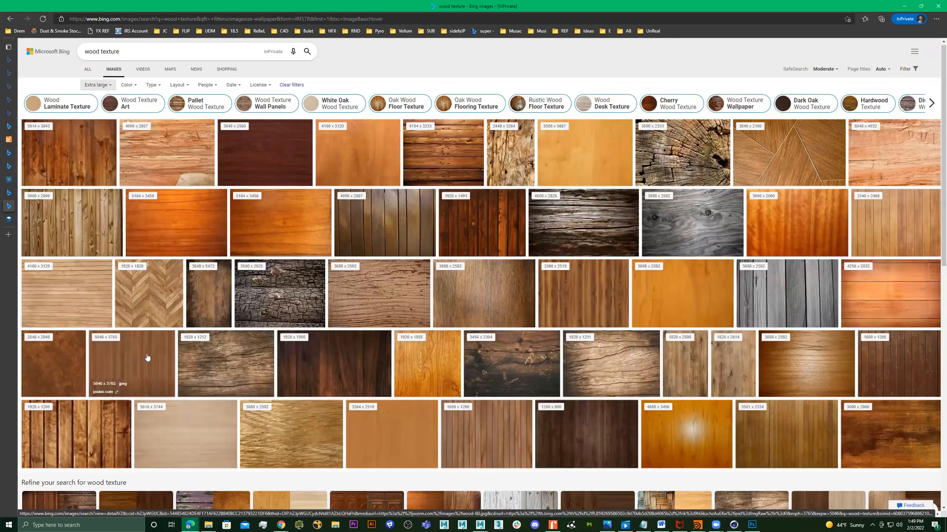
{"action": "left_click", "coordinate": [270, 167]}
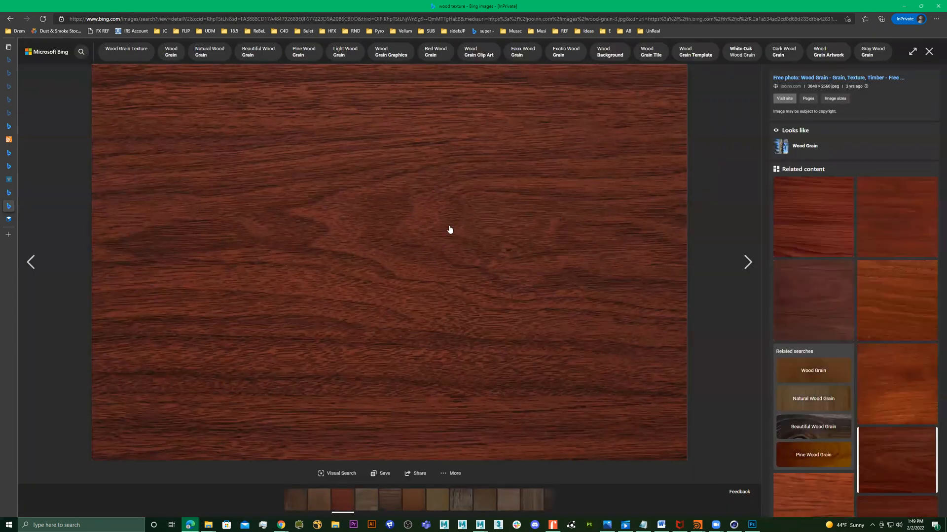
{"action": "left_click", "coordinate": [927, 57]}
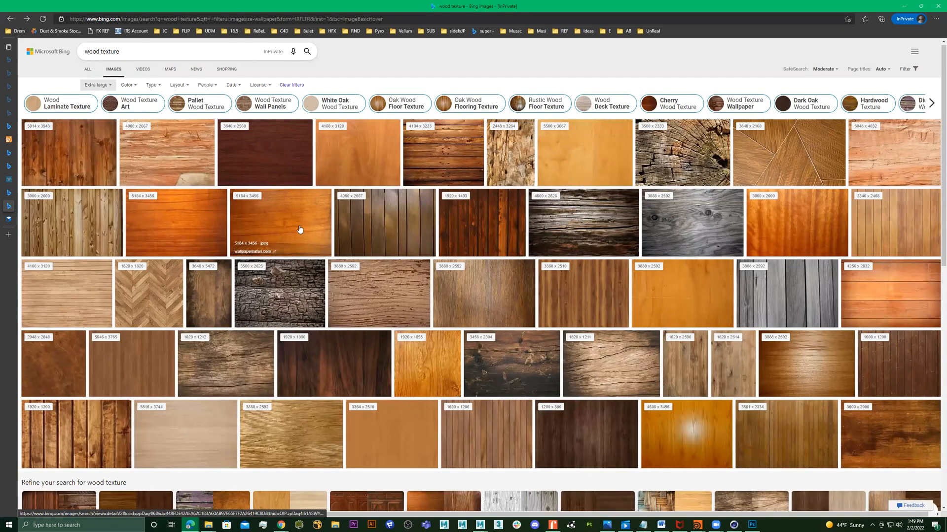
Step: Browse the extra large wood results, open the brown 5046 x 3765 wood panel texture and save the image as wood-80.jpg
{"action": "scroll", "coordinate": [522, 289], "scroll_direction": "down", "scroll_amount": 3}
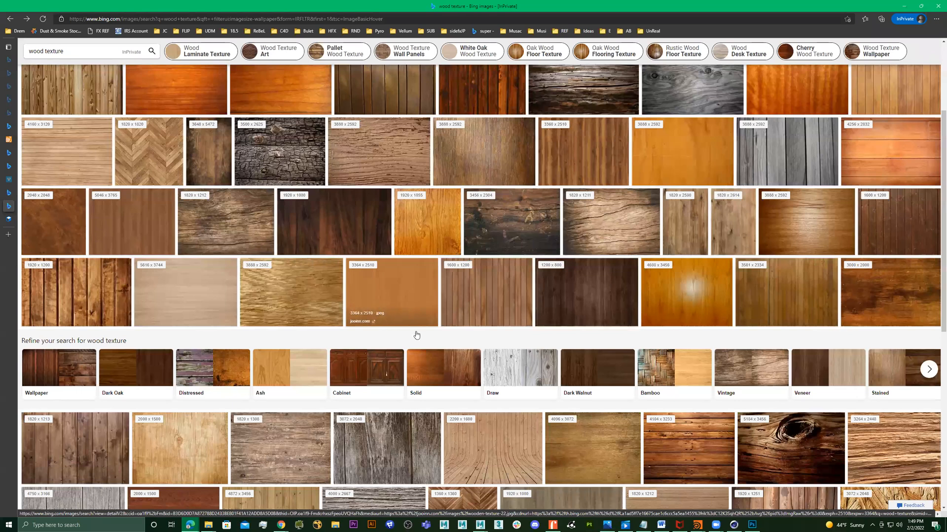
{"action": "scroll", "coordinate": [417, 392], "scroll_direction": "down", "scroll_amount": 3}
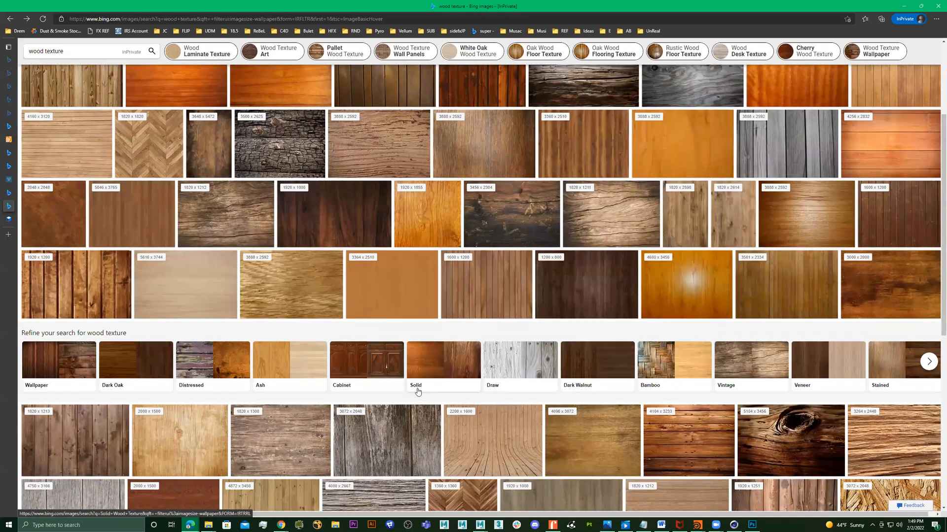
{"action": "scroll", "coordinate": [417, 392], "scroll_direction": "down", "scroll_amount": 1}
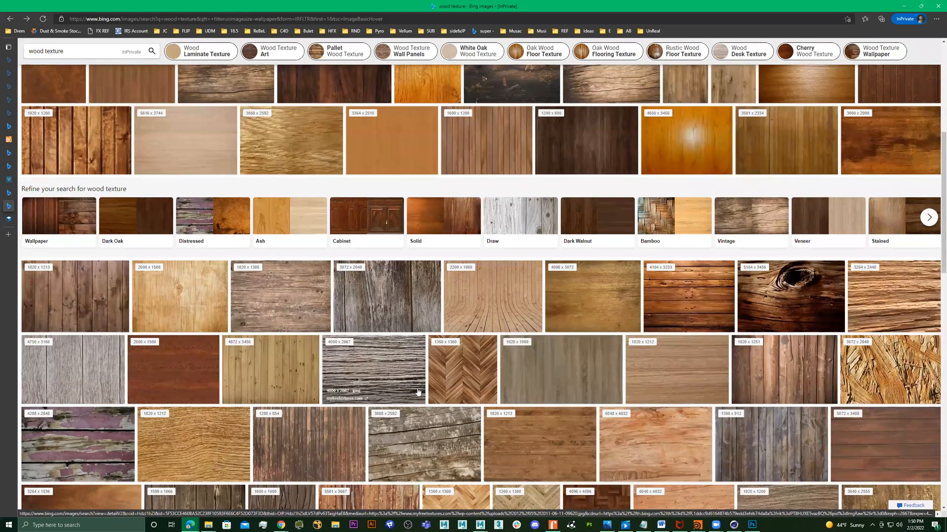
{"action": "scroll", "coordinate": [416, 392], "scroll_direction": "down", "scroll_amount": 3}
{"action": "scroll", "coordinate": [415, 392], "scroll_direction": "down", "scroll_amount": 4}
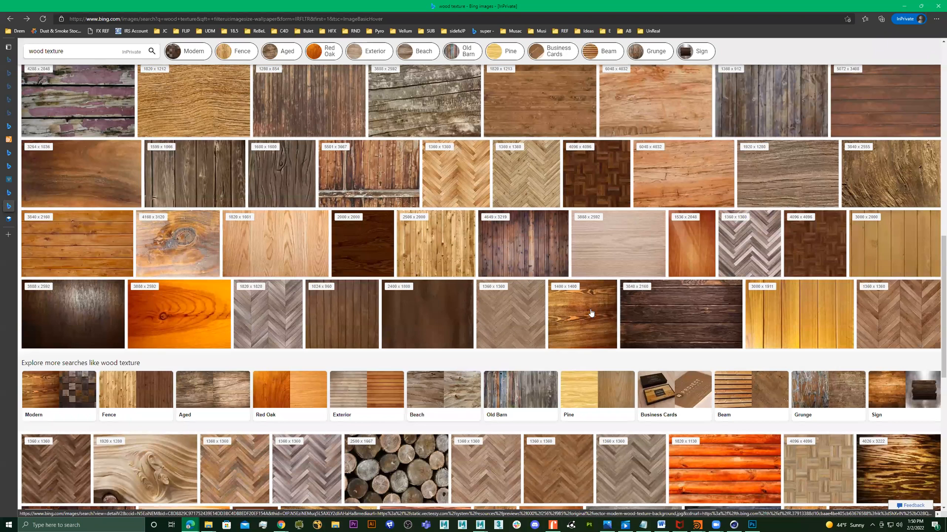
{"action": "scroll", "coordinate": [418, 326], "scroll_direction": "up", "scroll_amount": 8}
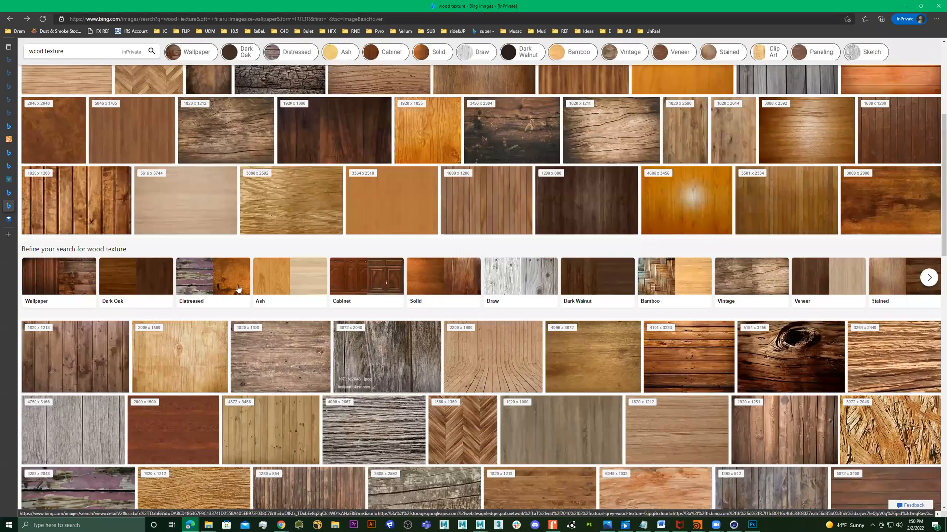
{"action": "left_click", "coordinate": [131, 148]}
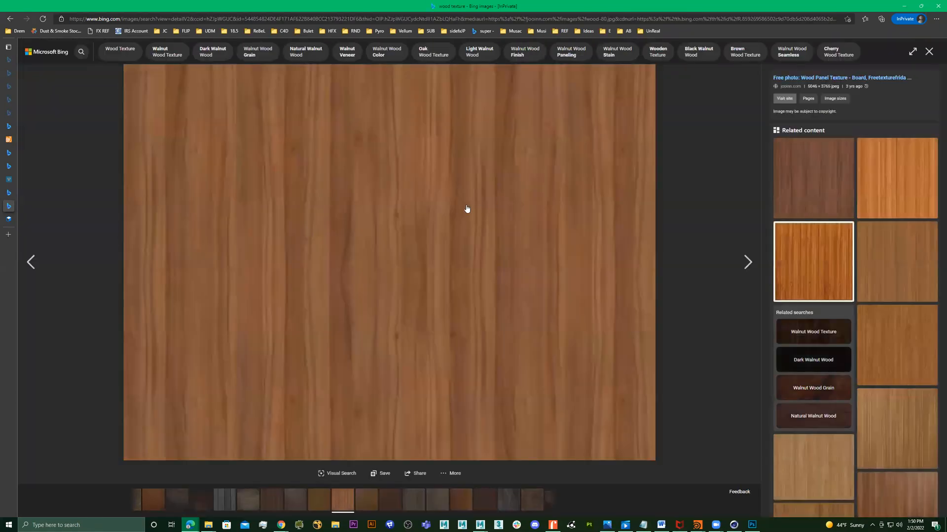
{"action": "right_click", "coordinate": [518, 199]}
{"action": "left_click", "coordinate": [569, 218]}
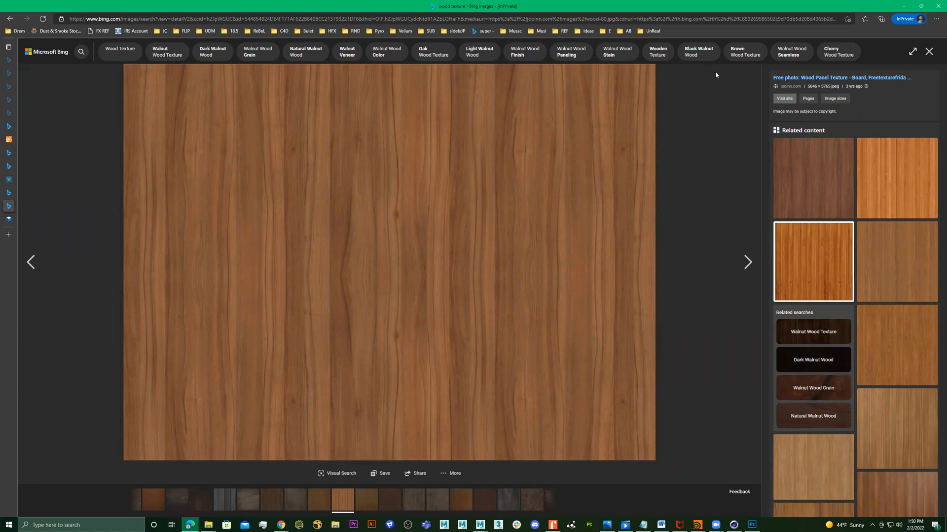
Step: Switch to Photoshop, place wood-80.jpg from the ABCD folder in the picture frame document and scale it to about 22.9 x 17.1 in over the upper-left UV shells
{"action": "left_click", "coordinate": [906, 6]}
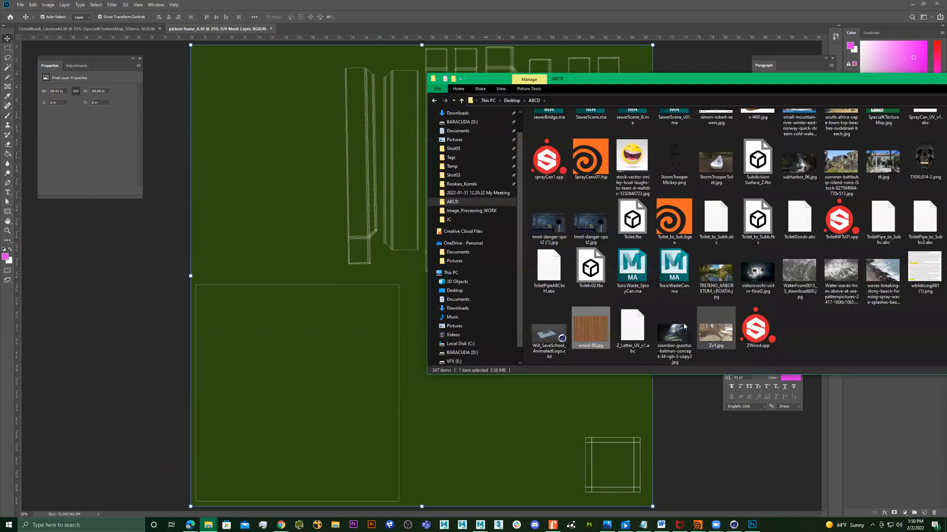
{"action": "left_click_drag", "start_coordinate": [594, 327], "coordinate": [334, 390]}
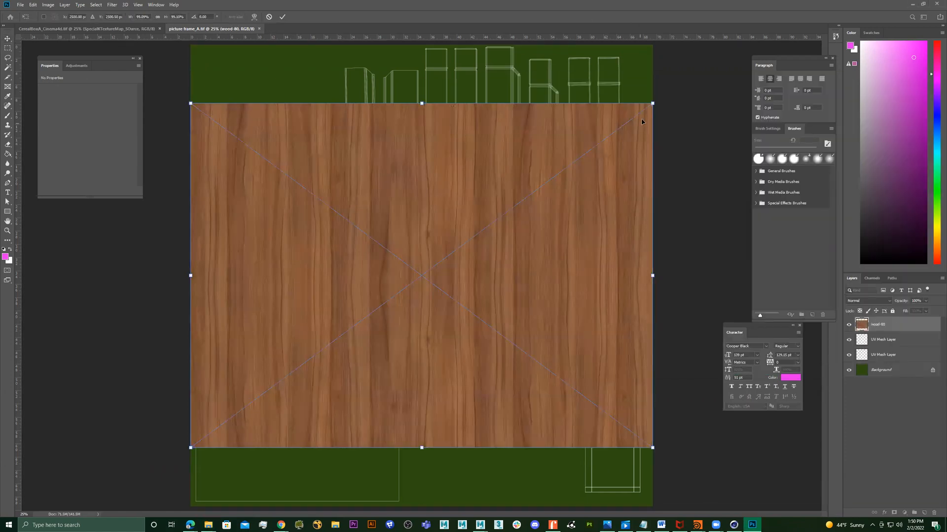
{"action": "left_click_drag", "start_coordinate": [653, 103], "coordinate": [443, 259]}
{"action": "left_click_drag", "start_coordinate": [414, 315], "coordinate": [545, 123]}
{"action": "left_click_drag", "start_coordinate": [597, 245], "coordinate": [632, 272]}
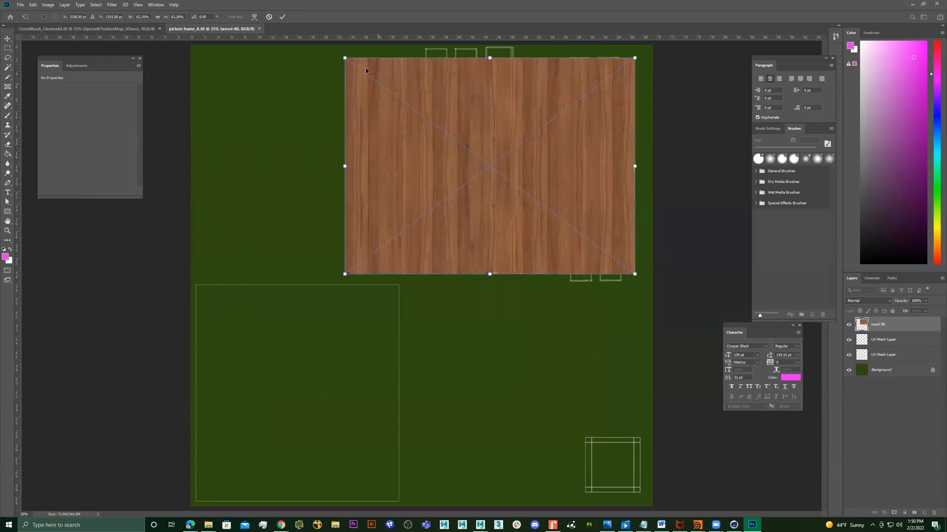
{"action": "left_click_drag", "start_coordinate": [344, 57], "coordinate": [327, 45]}
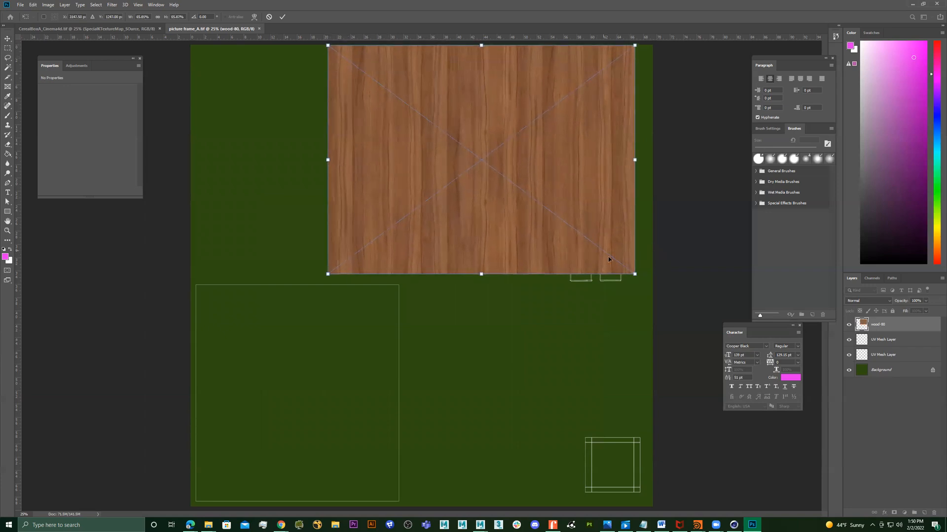
{"action": "left_click_drag", "start_coordinate": [635, 274], "coordinate": [438, 195]}
{"action": "key", "text": "Return"}
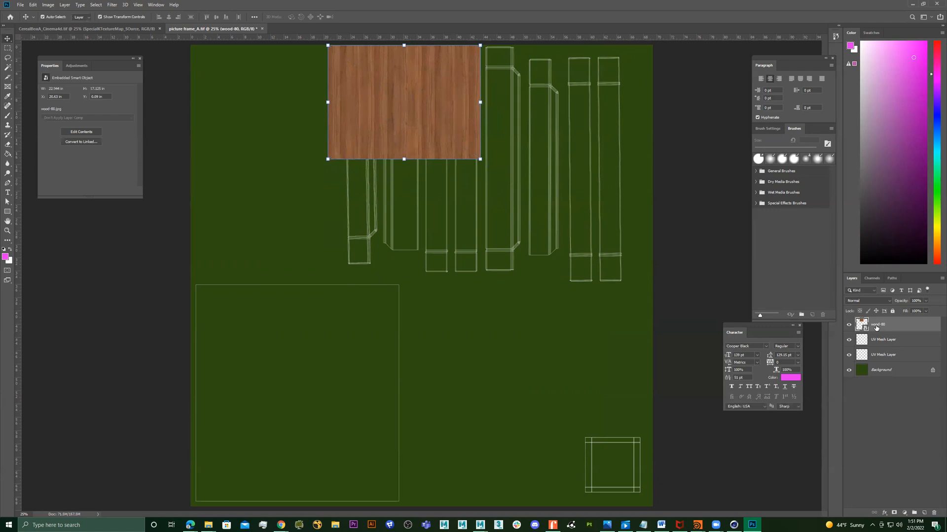
Step: Duplicate the wood-80 layer and place the copy flush against the original's right edge
{"action": "right_click", "coordinate": [876, 328]}
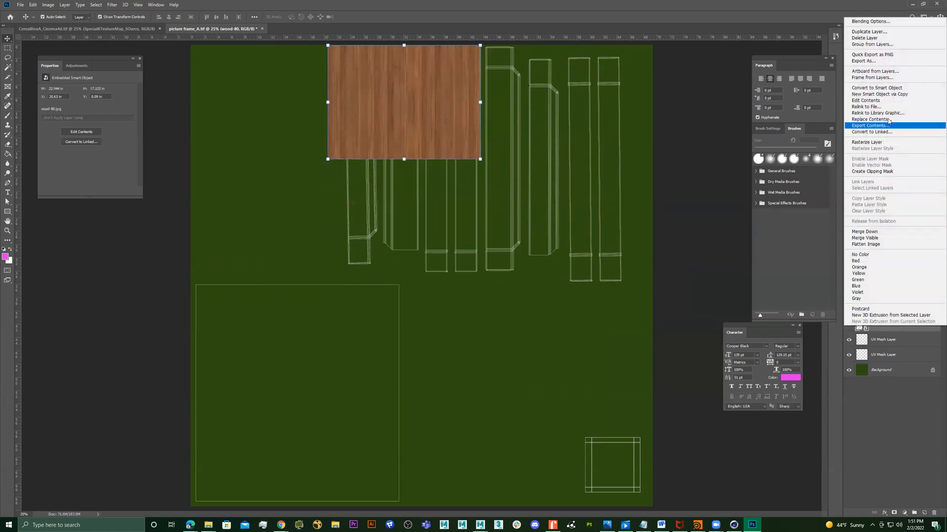
{"action": "left_click", "coordinate": [868, 32]}
{"action": "left_click", "coordinate": [147, 68]}
{"action": "left_click_drag", "start_coordinate": [398, 94], "coordinate": [550, 96]}
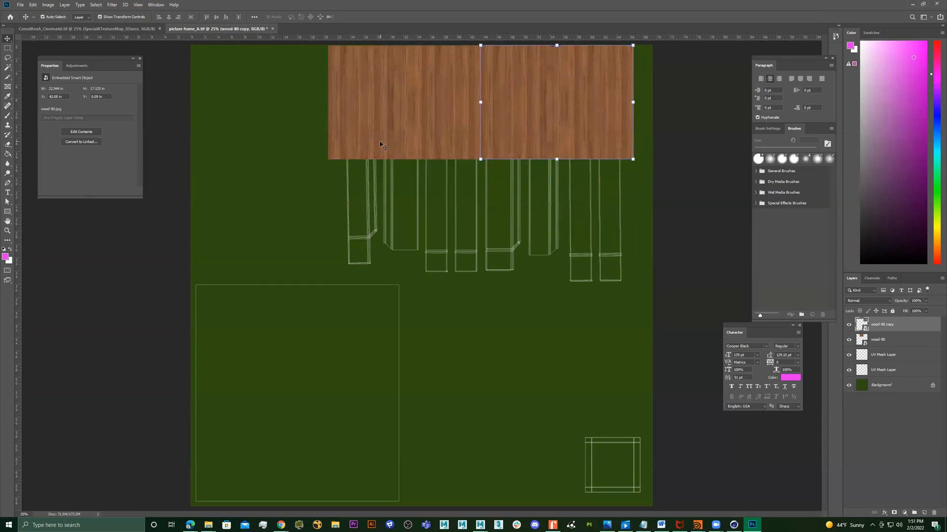
Step: Duplicate both wood layers together and move the copies directly below the originals to cover the lower part of the UV shells
{"action": "left_click", "coordinate": [878, 340], "text": "shift"}
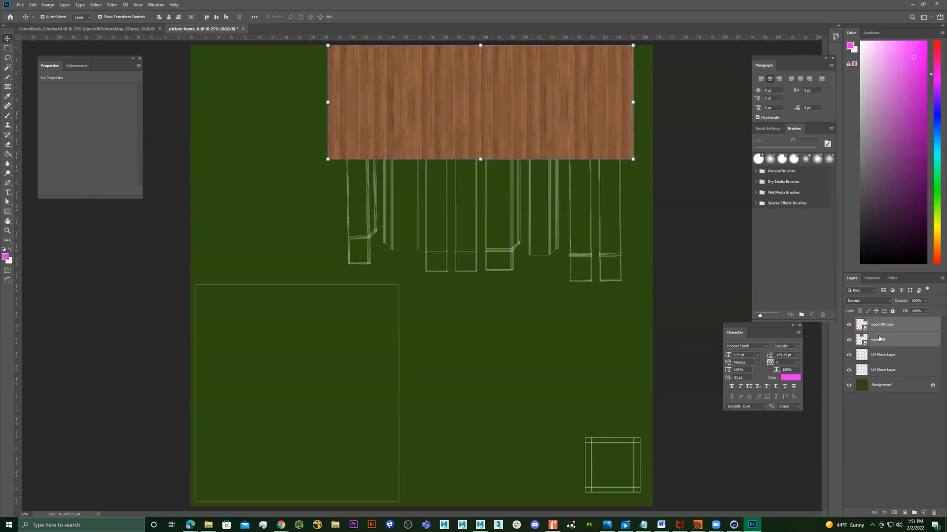
{"action": "right_click", "coordinate": [897, 335]}
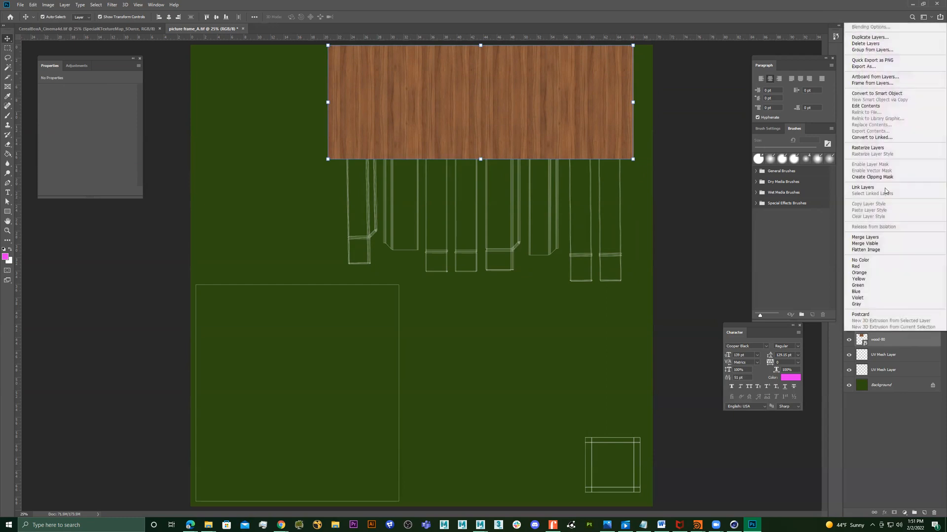
{"action": "left_click", "coordinate": [869, 37]}
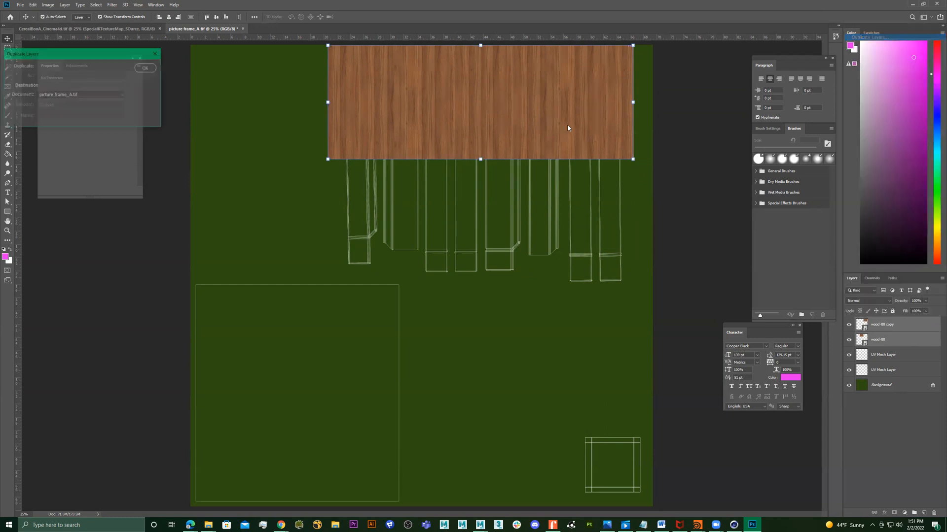
{"action": "left_click", "coordinate": [146, 68]}
{"action": "left_click_drag", "start_coordinate": [507, 109], "coordinate": [507, 222]}
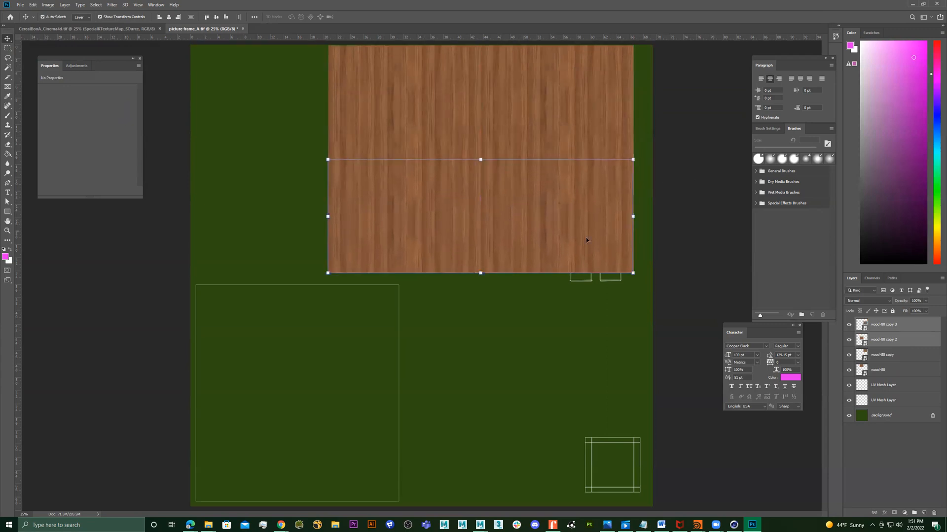
Step: Scale the lower-right wood copy up to about 35.5% so it covers the ends of the rightmost UV shells
{"action": "left_click", "coordinate": [886, 331]}
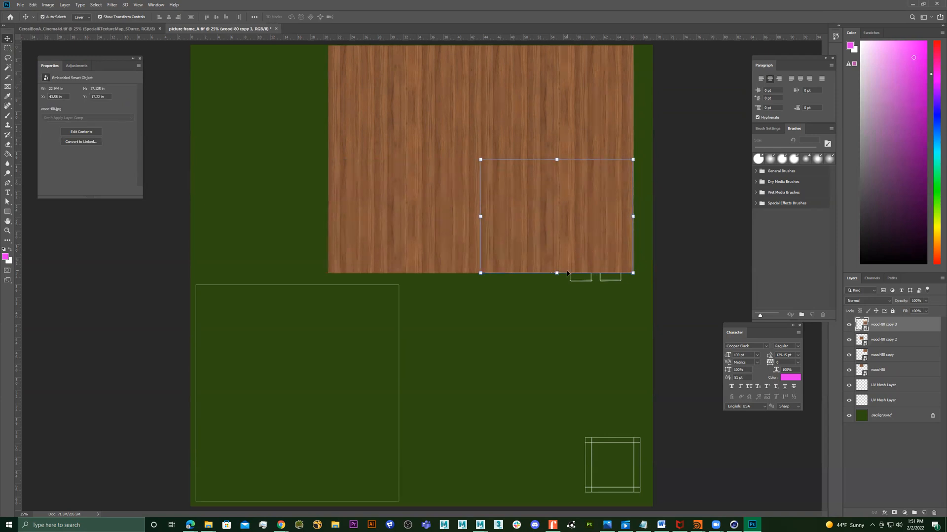
{"action": "left_click_drag", "start_coordinate": [557, 274], "coordinate": [576, 254]}
{"action": "key", "text": "Return"}
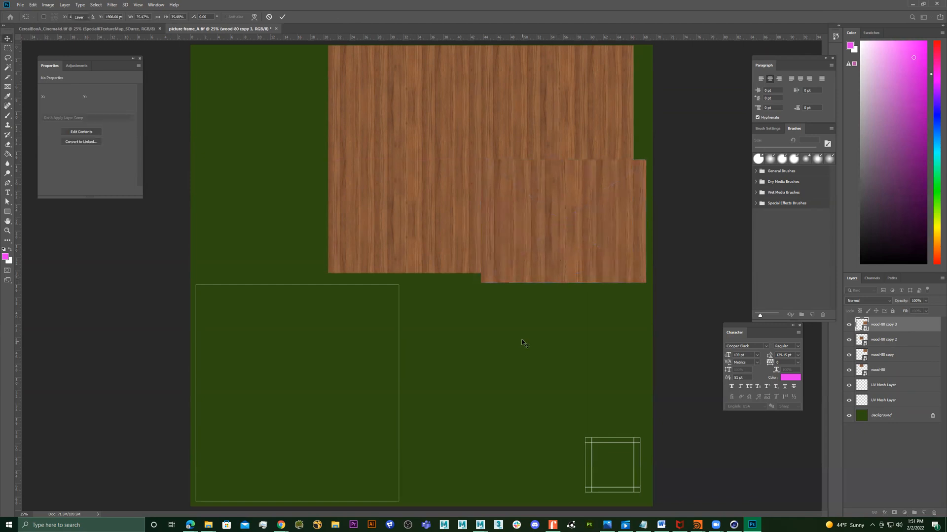
{"action": "left_click", "coordinate": [522, 339]}
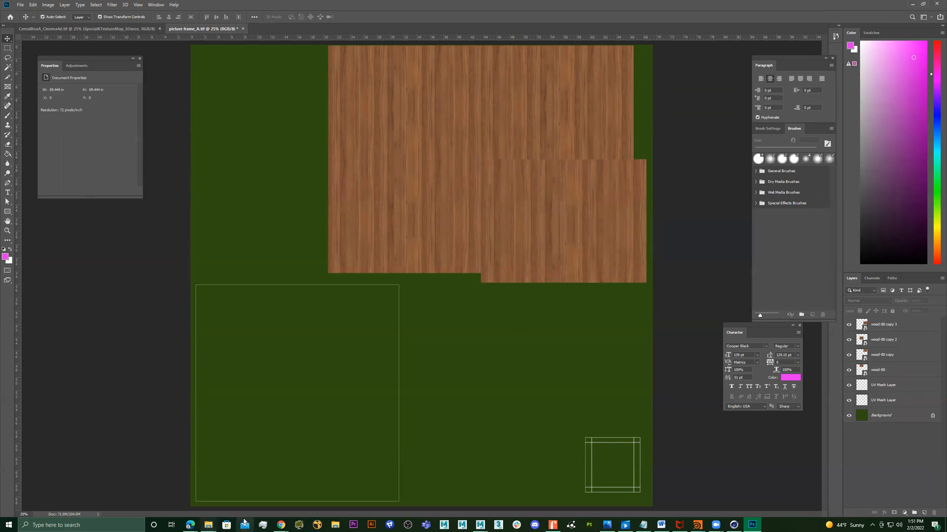
Step: Switch to the Edge browser, search for "celebrity" in a new tab and show the image results
{"action": "mouse_move", "coordinate": [190, 525]}
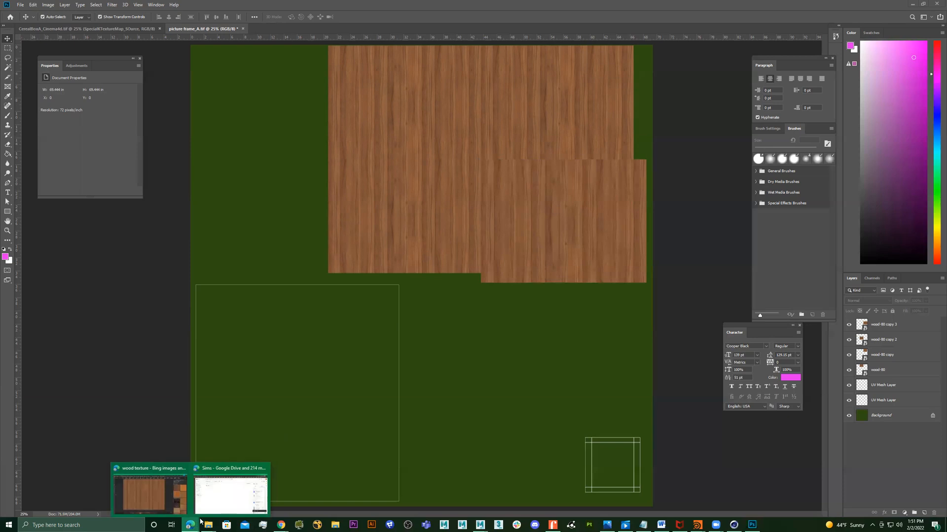
{"action": "left_click", "coordinate": [158, 497]}
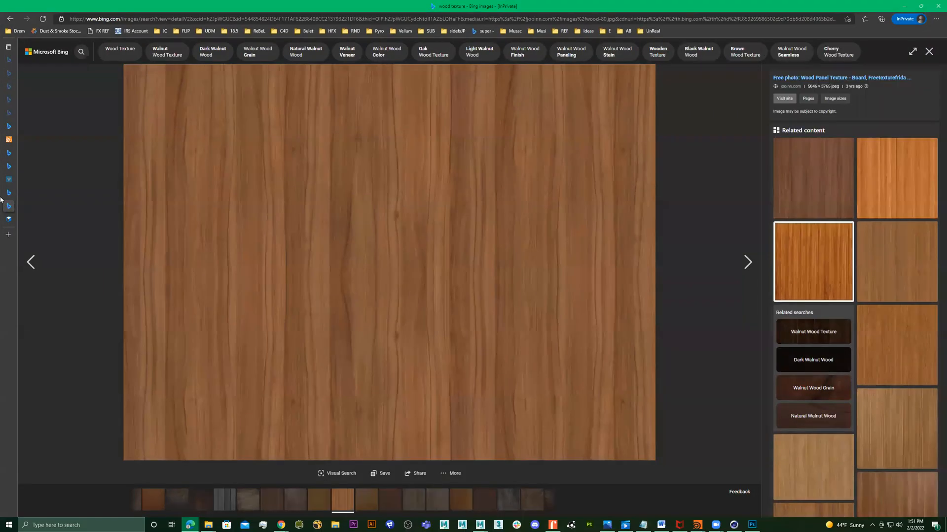
{"action": "left_click", "coordinate": [9, 235]}
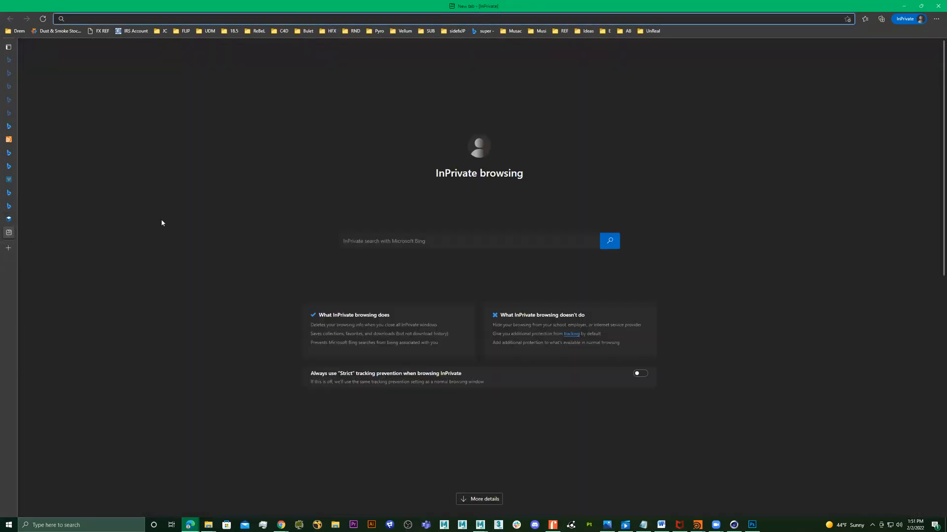
{"action": "type", "text": "celebrity"}
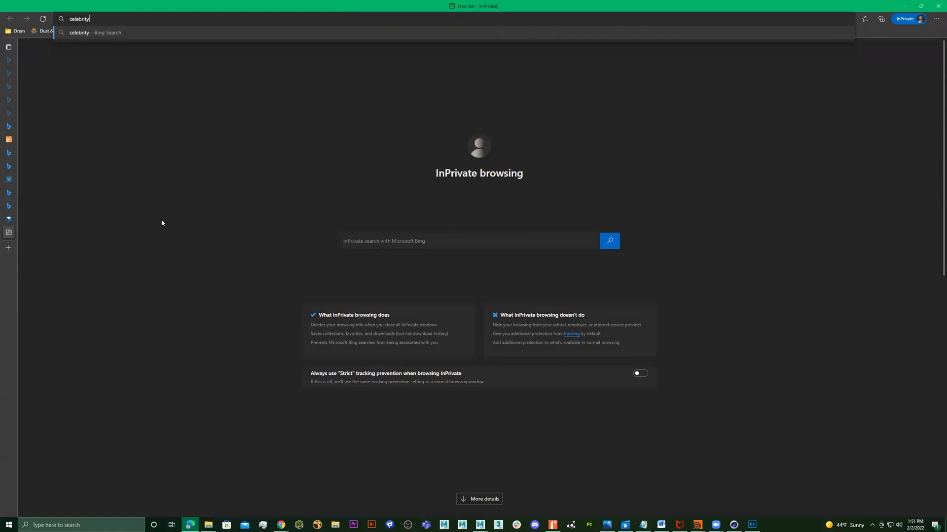
{"action": "key", "text": "Return"}
{"action": "left_click", "coordinate": [114, 72]}
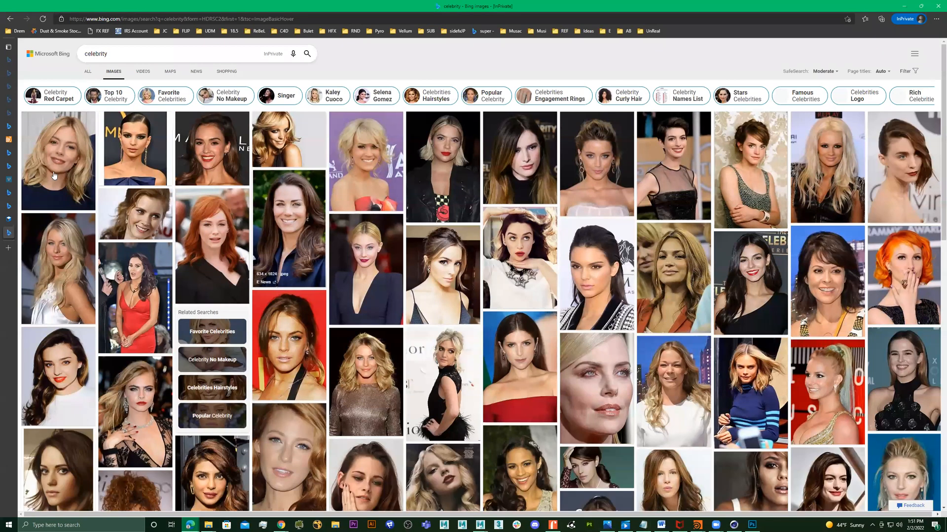
Step: Search the images for "amber rose" and look through the results
{"action": "left_click", "coordinate": [158, 56]}
{"action": "type", "text": "amber r"}
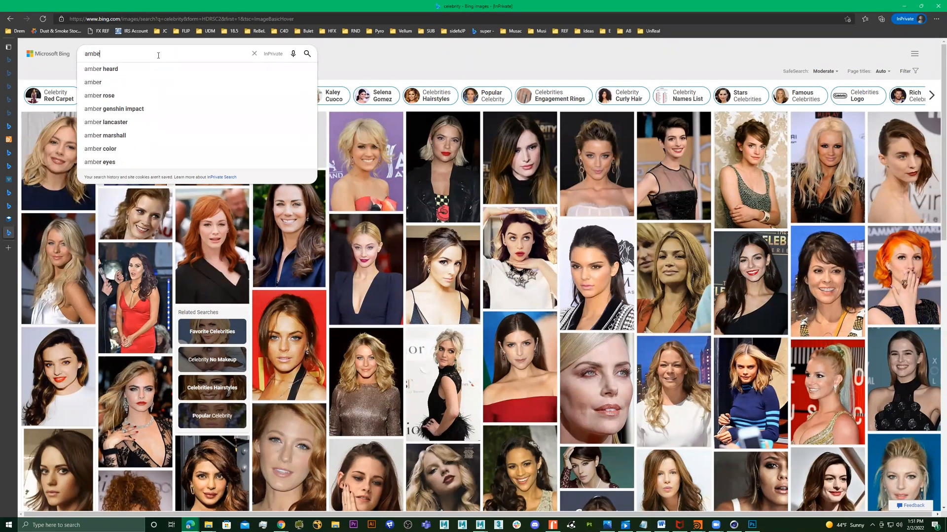
{"action": "type", "text": "ose"}
{"action": "key", "text": "Return"}
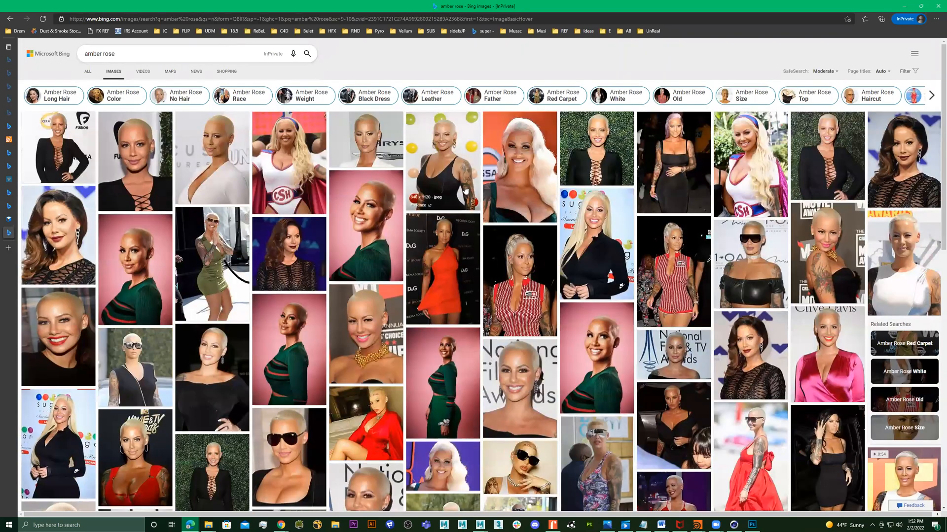
{"action": "scroll", "coordinate": [556, 189], "scroll_direction": "down", "scroll_amount": 1}
{"action": "scroll", "coordinate": [600, 212], "scroll_direction": "down", "scroll_amount": 10}
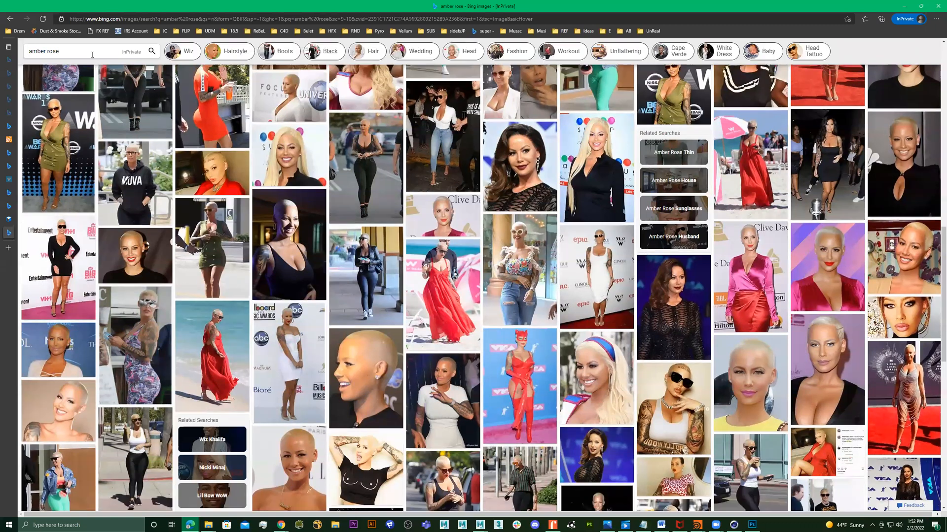
Step: Refine the image search to "amber rose tattoo" and preview several of the portraits with sunglasses
{"action": "left_click", "coordinate": [92, 53]}
{"action": "type", "text": "tattoo"}
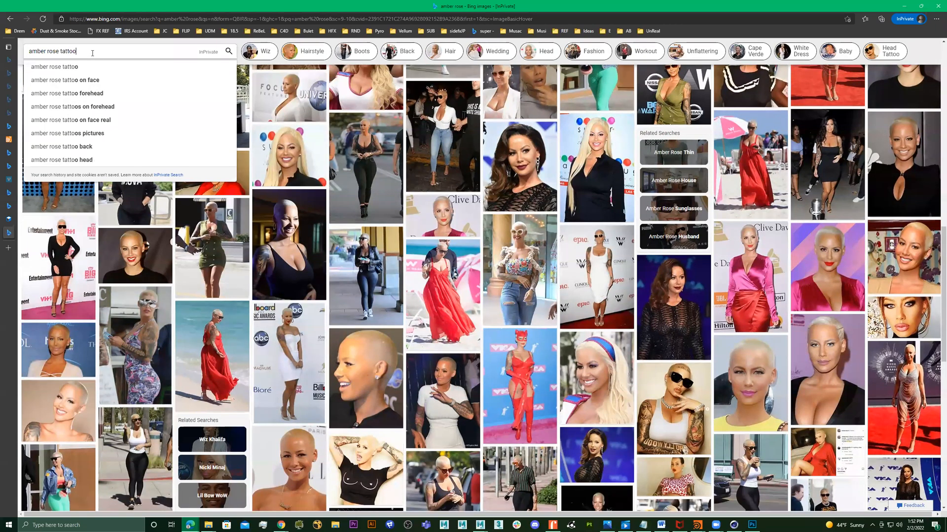
{"action": "key", "text": "Return"}
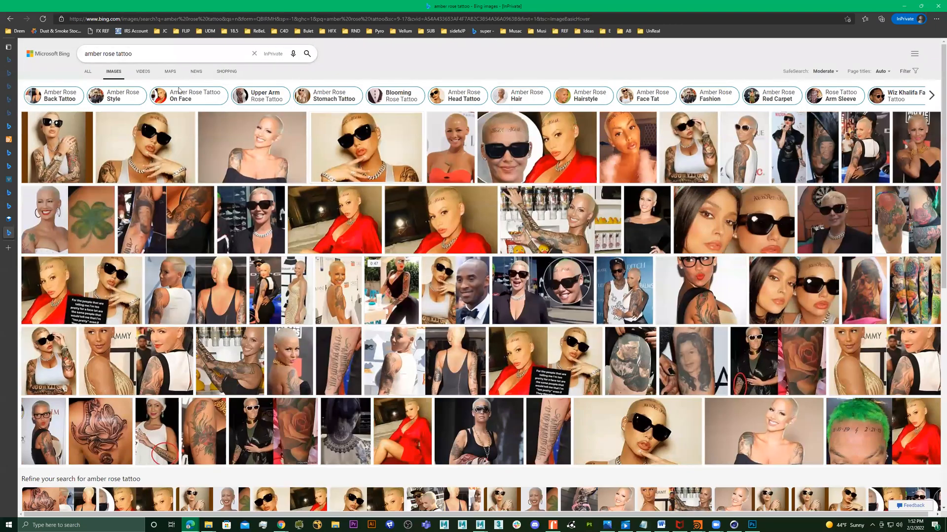
{"action": "left_click", "coordinate": [330, 120]}
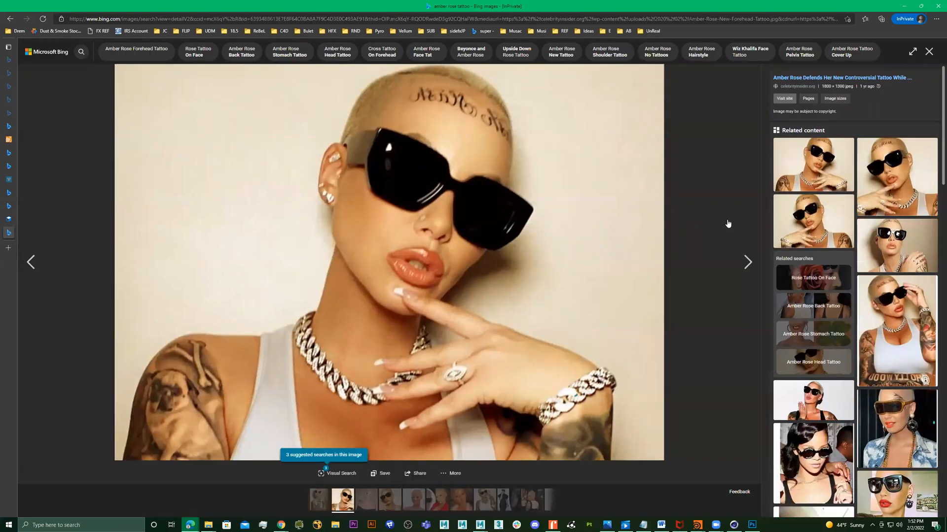
{"action": "left_click", "coordinate": [903, 309]}
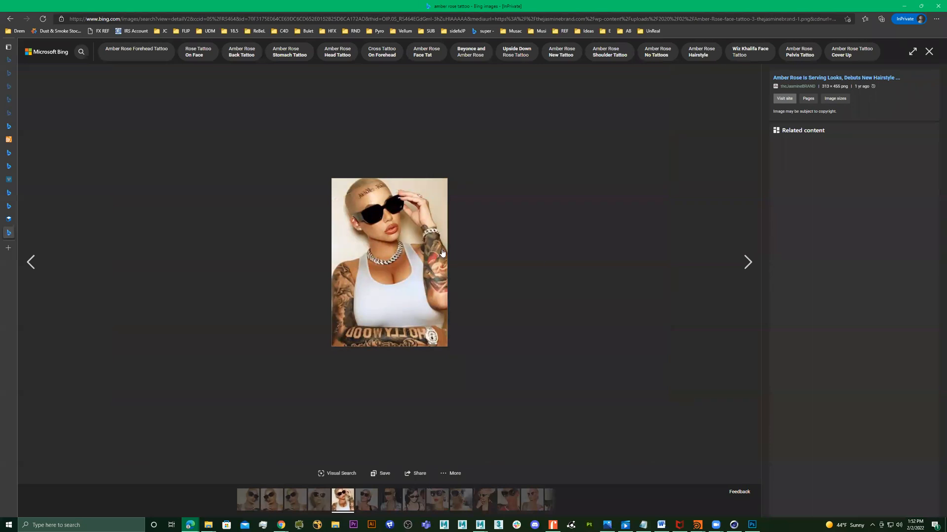
{"action": "left_click", "coordinate": [828, 188]}
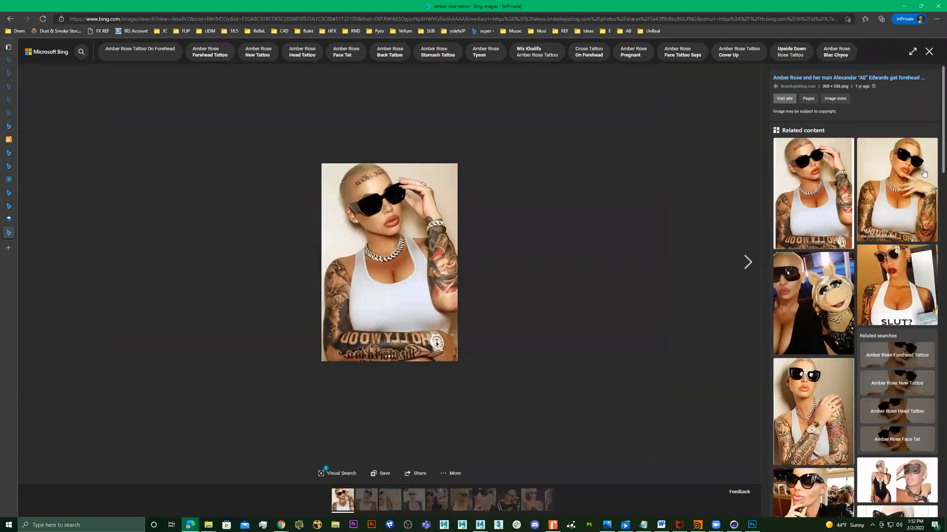
{"action": "left_click", "coordinate": [899, 188]}
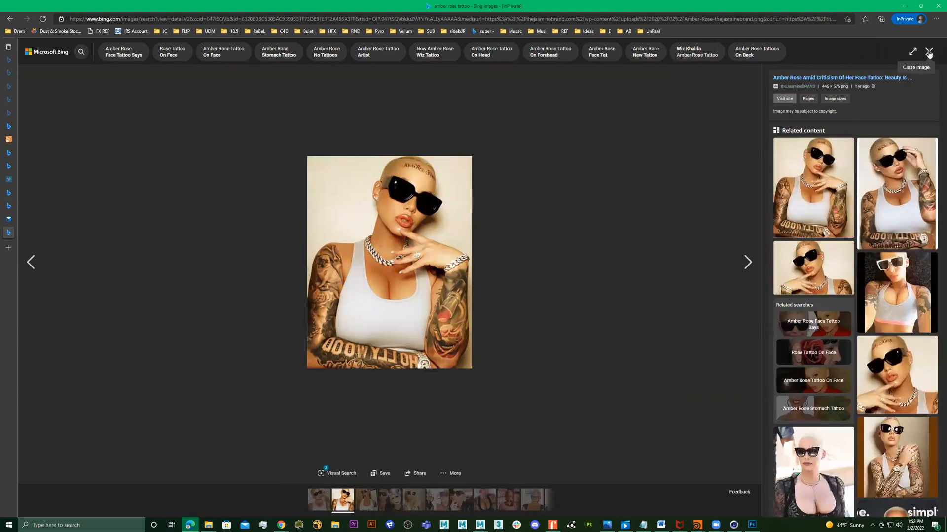
Step: Filter the image results to Extra large, open the sunglasses portrait with the hand at the chin, and save it to disk
{"action": "left_click", "coordinate": [930, 51]}
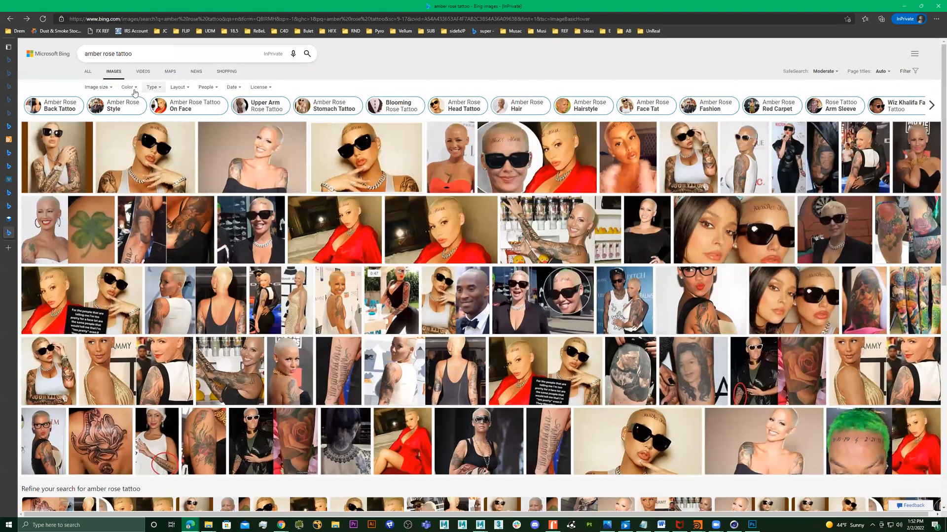
{"action": "left_click", "coordinate": [97, 87]}
{"action": "left_click", "coordinate": [99, 146]}
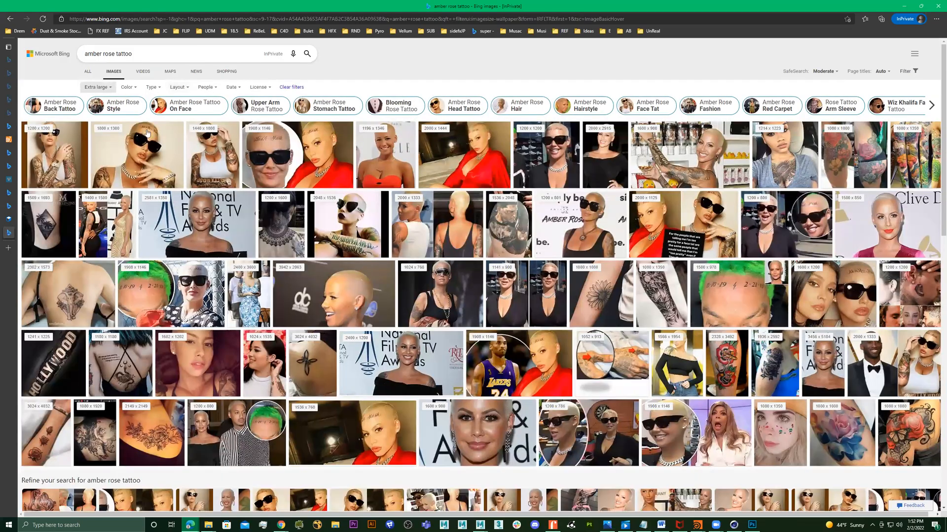
{"action": "left_click", "coordinate": [151, 139]}
{"action": "right_click", "coordinate": [414, 180]}
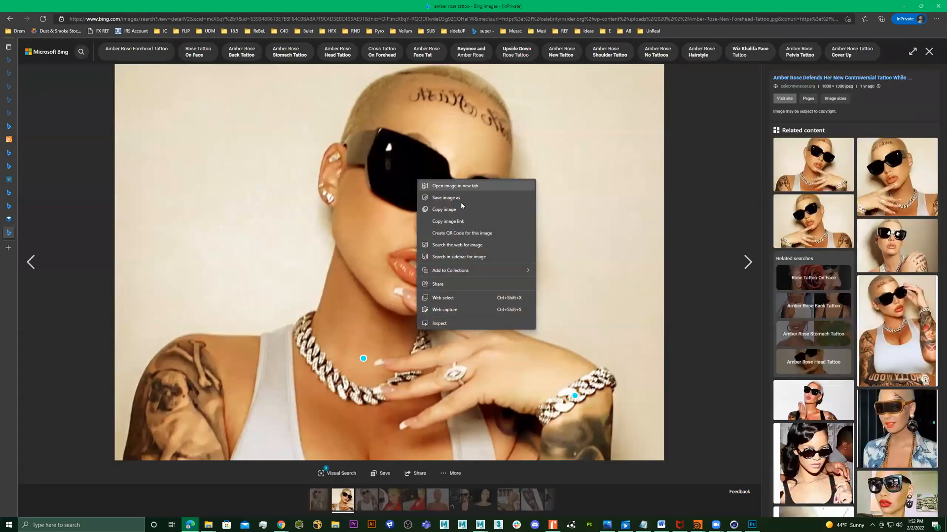
{"action": "left_click", "coordinate": [472, 199]}
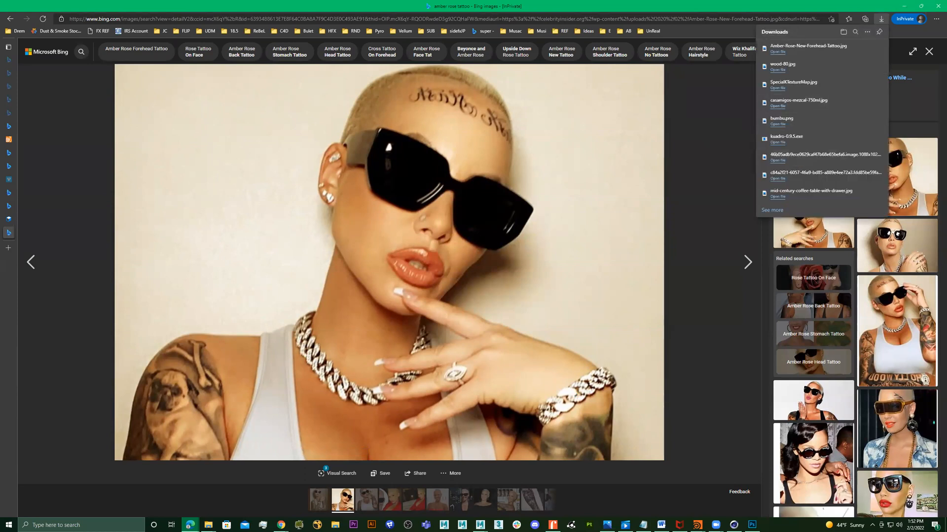
Step: Switch to Photoshop and place Amber-Rose-New-Forehead-Tattoo.jpg from the ABCD folder over the large square UV shell
{"action": "left_click", "coordinate": [903, 8]}
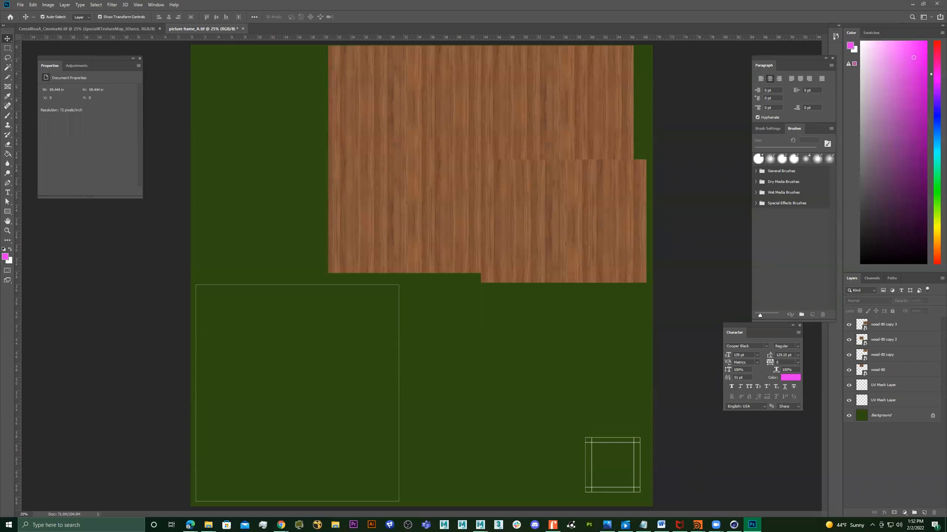
{"action": "key", "text": "alt+Tab"}
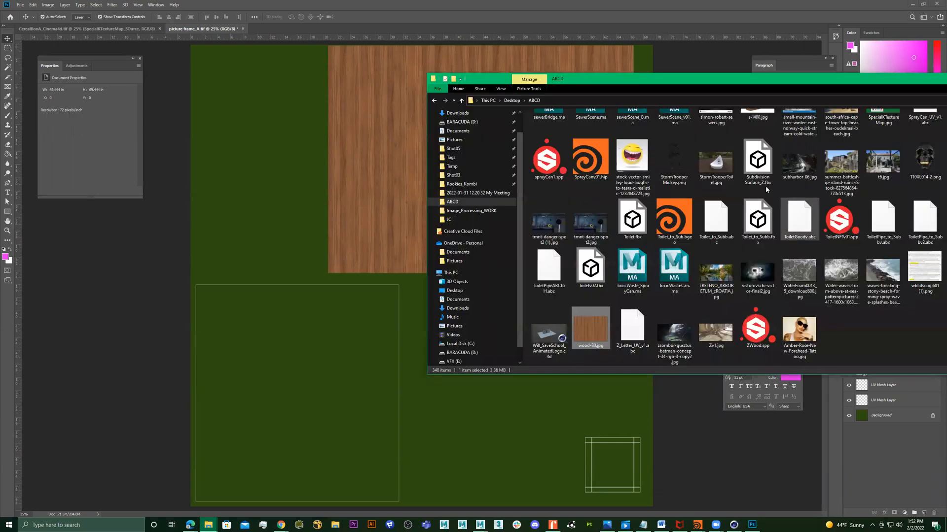
{"action": "left_click_drag", "start_coordinate": [724, 85], "coordinate": [946, 75]}
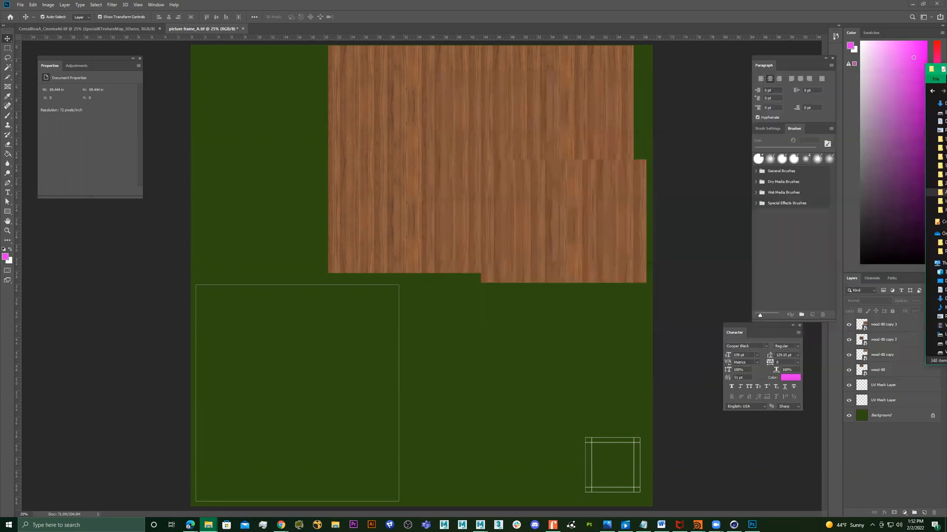
{"action": "left_click_drag", "start_coordinate": [941, 69], "coordinate": [723, 64]}
{"action": "left_click_drag", "start_coordinate": [540, 307], "coordinate": [385, 420]}
{"action": "left_click_drag", "start_coordinate": [444, 273], "coordinate": [313, 379]}
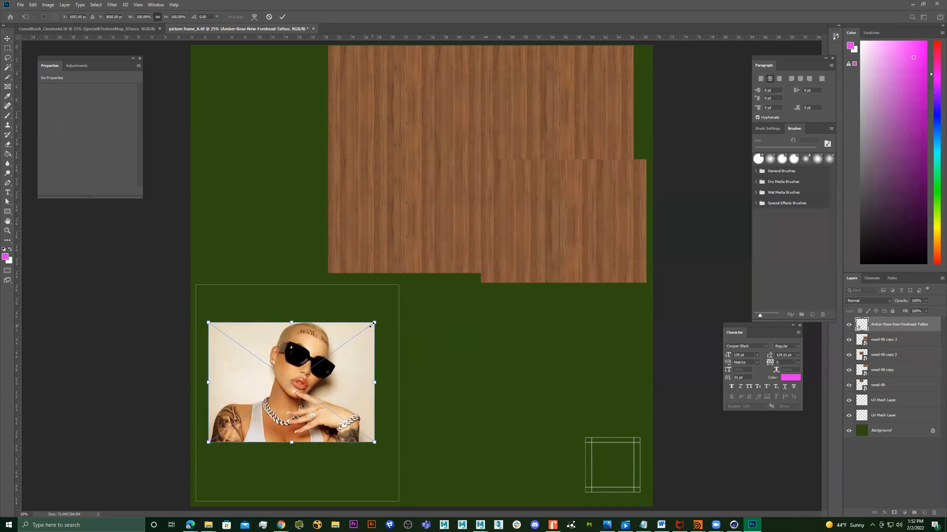
Step: Scale the placed portrait up to about 182.5% so it covers the whole large square UV shell
{"action": "left_click_drag", "start_coordinate": [374, 323], "coordinate": [400, 304]}
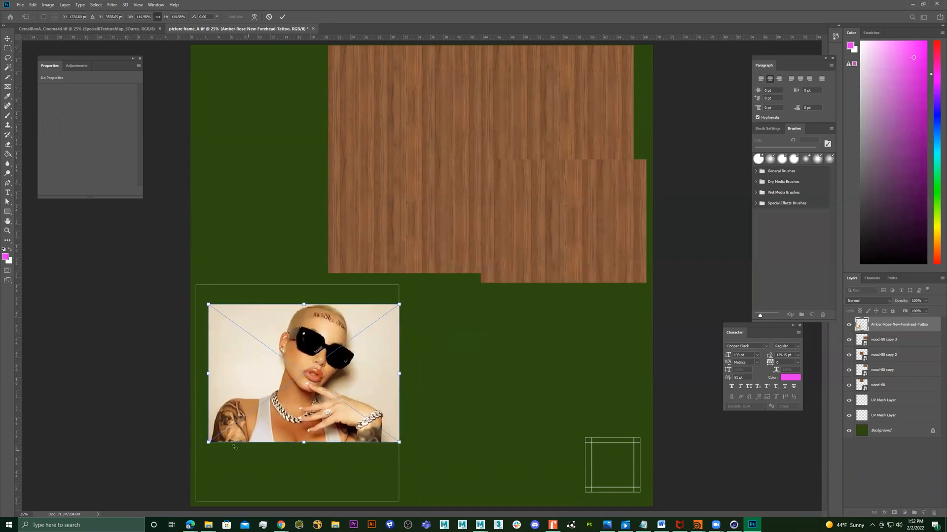
{"action": "left_click_drag", "start_coordinate": [208, 442], "coordinate": [178, 464]}
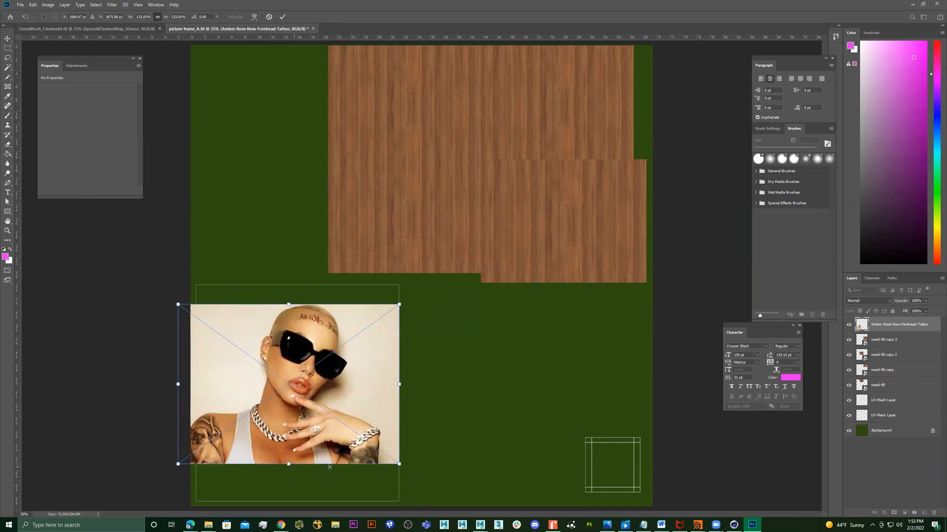
{"action": "left_click_drag", "start_coordinate": [398, 463], "coordinate": [434, 491]}
{"action": "left_click_drag", "start_coordinate": [178, 491], "coordinate": [163, 504]}
{"action": "left_click_drag", "start_coordinate": [251, 350], "coordinate": [248, 340]}
{"action": "left_click_drag", "start_coordinate": [159, 295], "coordinate": [147, 281]}
{"action": "left_click_drag", "start_coordinate": [432, 492], "coordinate": [444, 500]}
{"action": "mouse_move", "coordinate": [355, 437]}
{"action": "left_mouse_down"}
{"action": "mouse_move", "coordinate": [345, 442]}
{"action": "mouse_move", "coordinate": [348, 433]}
{"action": "left_mouse_up"}
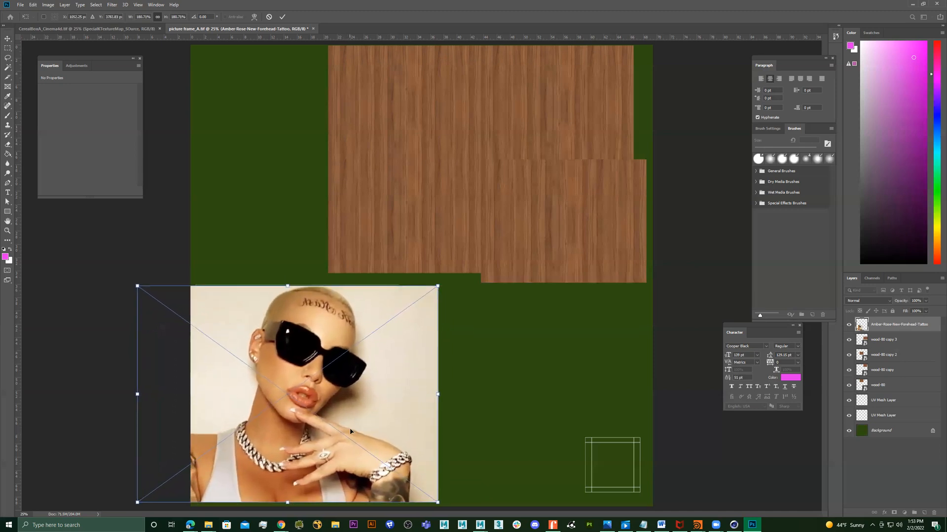
{"action": "left_click_drag", "start_coordinate": [133, 283], "coordinate": [134, 284]}
Step: Nudge the portrait slightly to the right and lower its layer opacity to 30% to reveal the UV outline
{"action": "key", "text": "shift+Right"}
{"action": "key", "text": "shift+Right"}
{"action": "key", "text": "shift+Right"}
{"action": "key", "text": "shift+Right"}
{"action": "key", "text": "shift+Right"}
{"action": "key", "text": "shift+Right"}
{"action": "key", "text": "shift+Right"}
{"action": "key", "text": "shift+Right"}
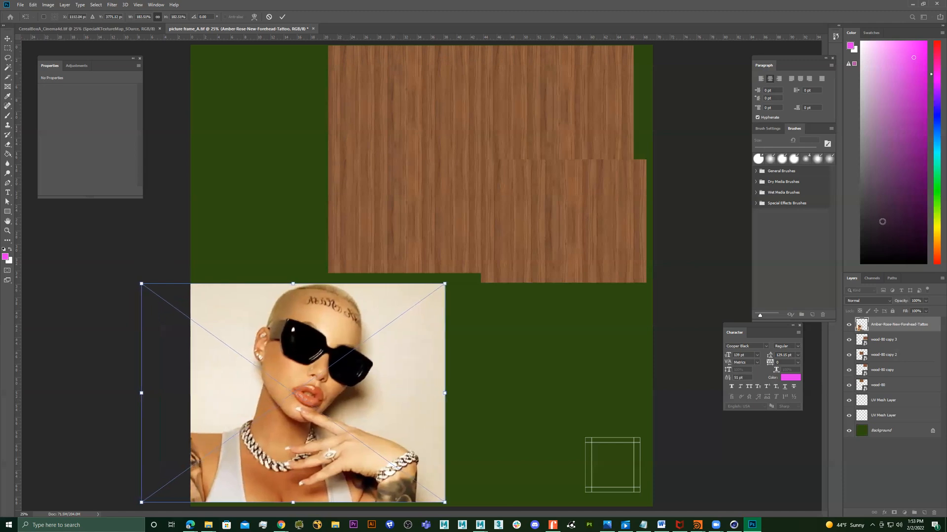
{"action": "left_click", "coordinate": [925, 301]}
{"action": "left_click_drag", "start_coordinate": [912, 311], "coordinate": [902, 310]}
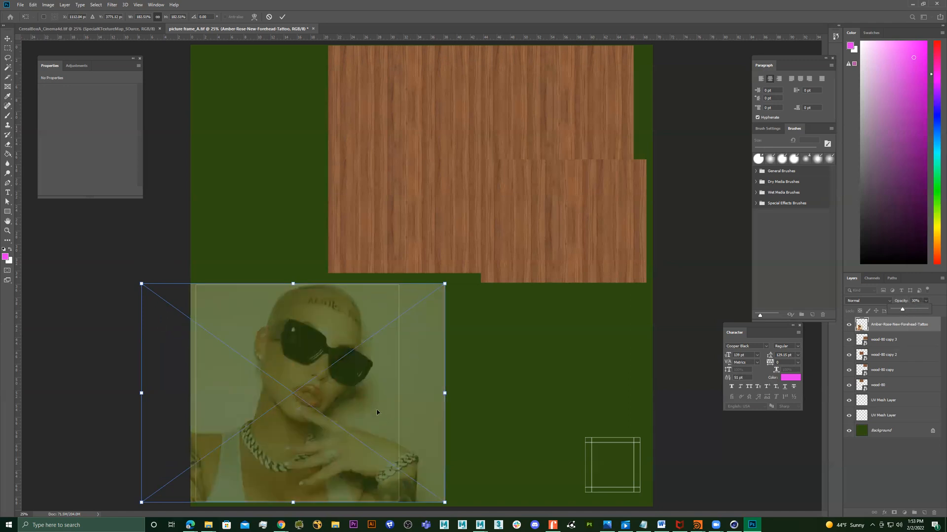
Step: Nudge the portrait until the face sits centred in the square UV outline, apply the transform, and restore full layer opacity
{"action": "key", "text": "shift+Right"}
{"action": "key", "text": "shift+Right"}
{"action": "key", "text": "shift+Right"}
{"action": "key", "text": "shift+Right"}
{"action": "key", "text": "shift+Right"}
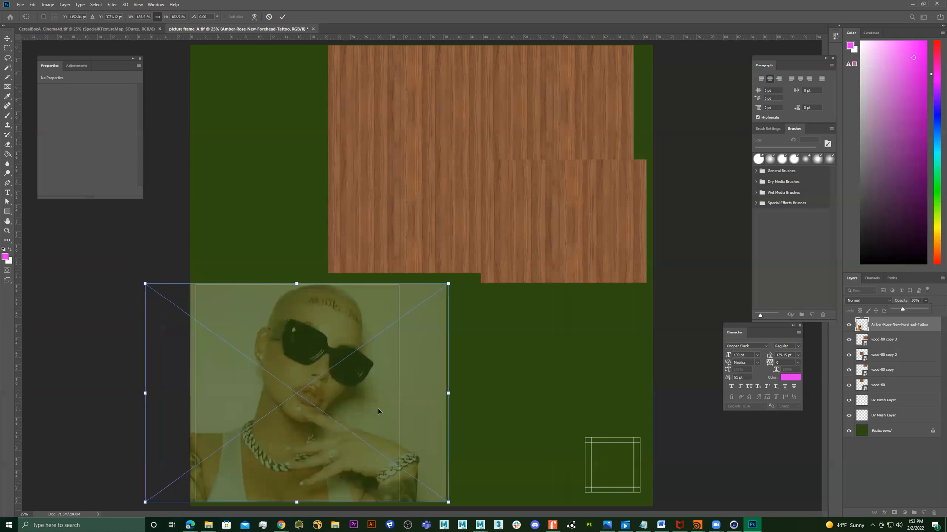
{"action": "key", "text": "Right"}
{"action": "key", "text": "Left"}
{"action": "key", "text": "Left"}
{"action": "key", "text": "Left"}
{"action": "key", "text": "Left"}
{"action": "key", "text": "Left"}
{"action": "key", "text": "Left"}
{"action": "key", "text": "Left"}
{"action": "key", "text": "Left"}
{"action": "key", "text": "Left"}
{"action": "key", "text": "Left"}
{"action": "key", "text": "Left"}
{"action": "key", "text": "Left"}
{"action": "key", "text": "Left"}
{"action": "key", "text": "Left"}
{"action": "key", "text": "Left"}
{"action": "key", "text": "Left"}
{"action": "key", "text": "Left"}
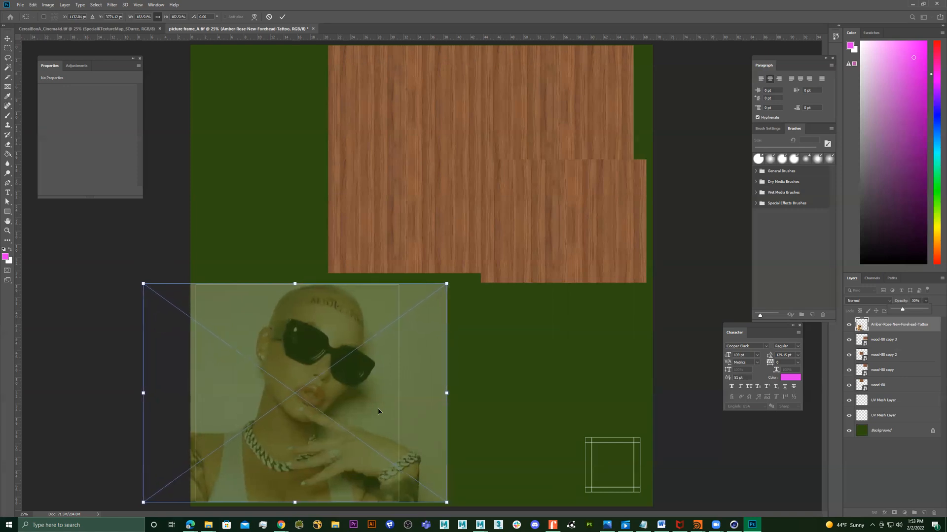
{"action": "key", "text": "Left"}
{"action": "key", "text": "Left"}
{"action": "key", "text": "Left"}
{"action": "key", "text": "Left"}
{"action": "key", "text": "Left"}
{"action": "key", "text": "Left"}
{"action": "key", "text": "Left"}
{"action": "key", "text": "Left"}
{"action": "key", "text": "Left"}
{"action": "key", "text": "Left"}
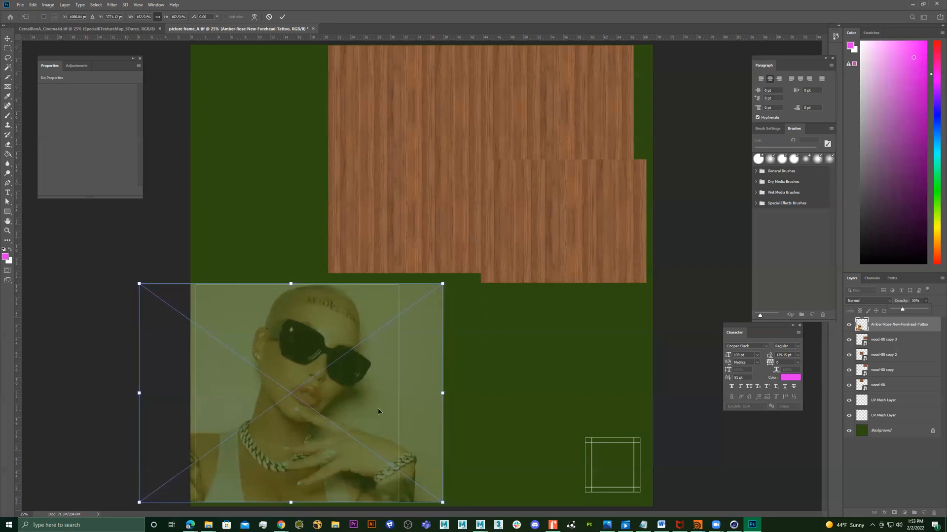
{"action": "key", "text": "Left"}
{"action": "key", "text": "Left"}
{"action": "key", "text": "Left"}
{"action": "key", "text": "Left"}
{"action": "key", "text": "Left"}
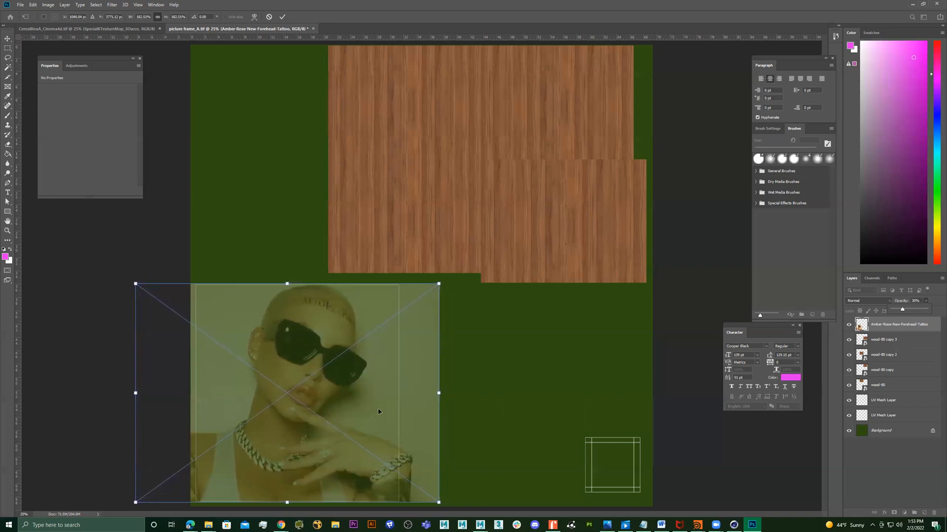
{"action": "key", "text": "Return"}
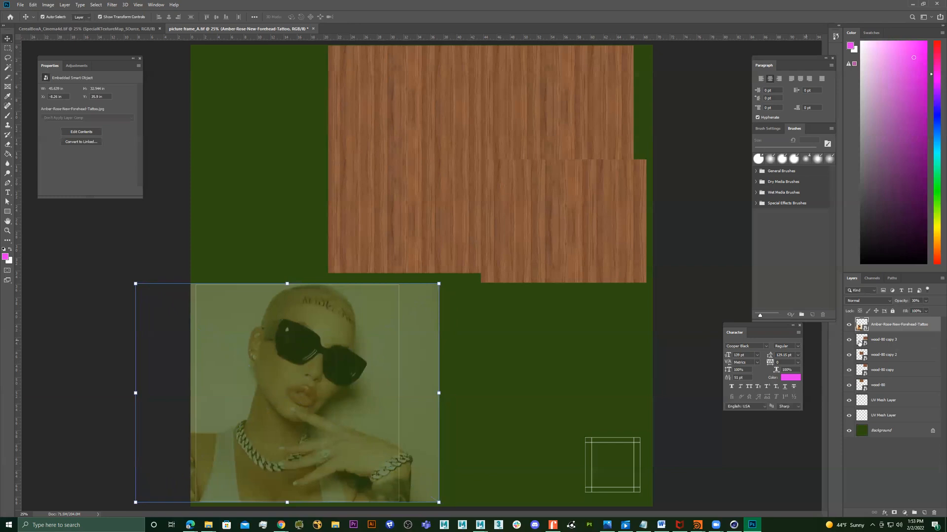
{"action": "left_click", "coordinate": [926, 302]}
Step: Save a copy of the texture as the JPEG "picture frame_ATEX.jpg" in Image_Processing_WORK at maximum quality 12
{"action": "left_click", "coordinate": [20, 5]}
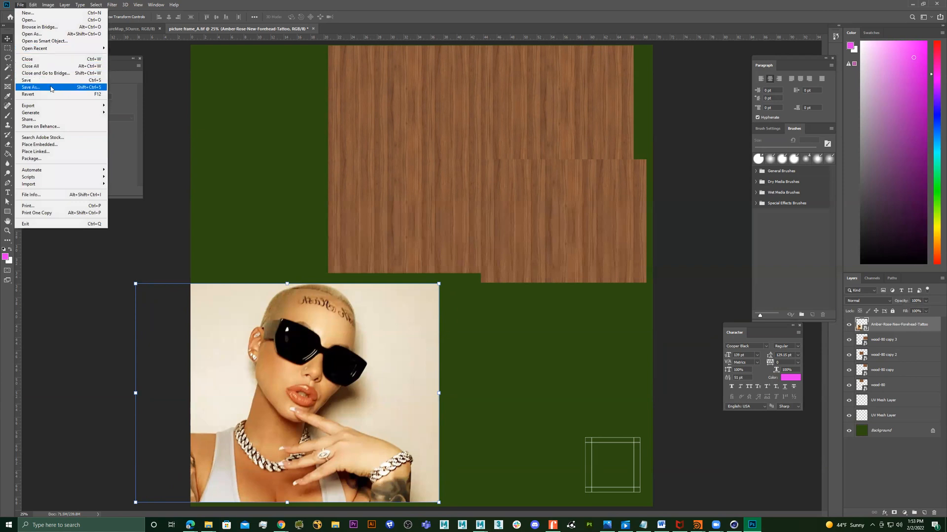
{"action": "left_click", "coordinate": [31, 87]}
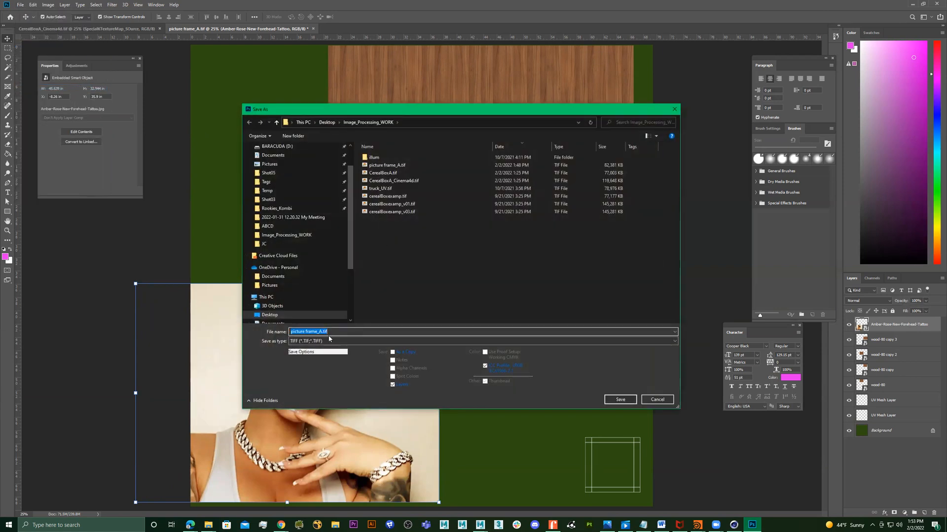
{"action": "left_click", "coordinate": [322, 331]}
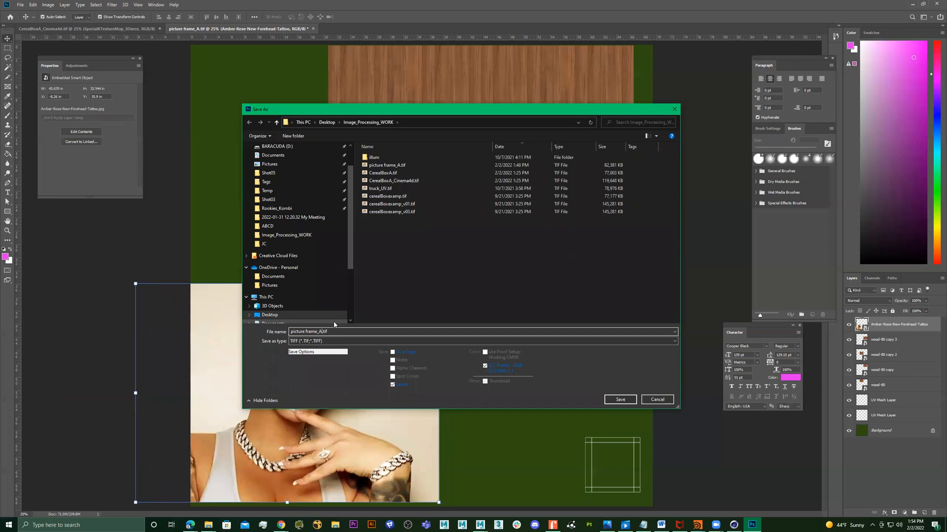
{"action": "type", "text": "TEX"}
{"action": "left_click", "coordinate": [433, 342]}
{"action": "left_click", "coordinate": [362, 397]}
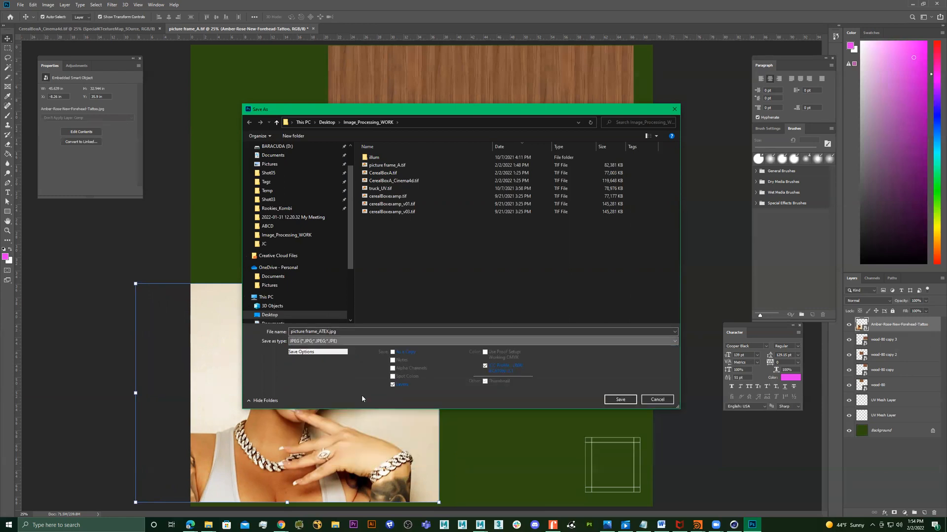
{"action": "left_click", "coordinate": [619, 399]}
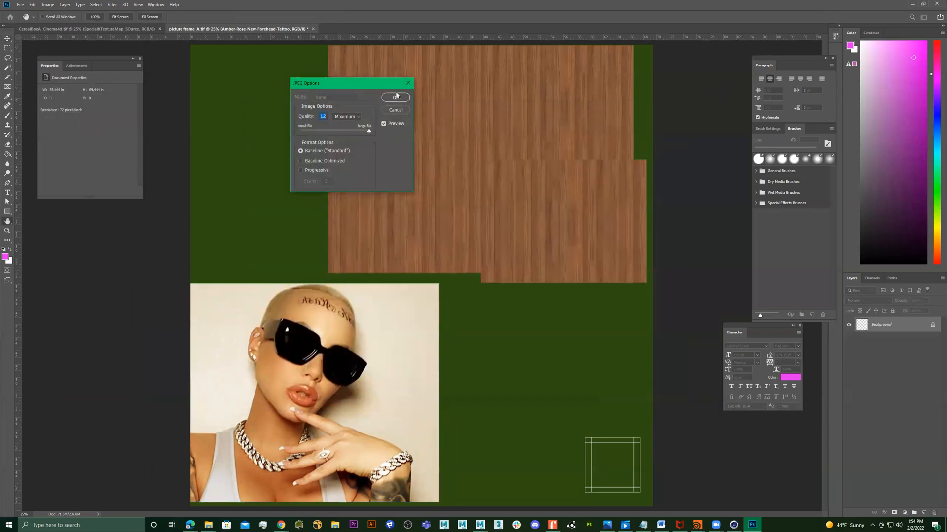
{"action": "left_click", "coordinate": [396, 97]}
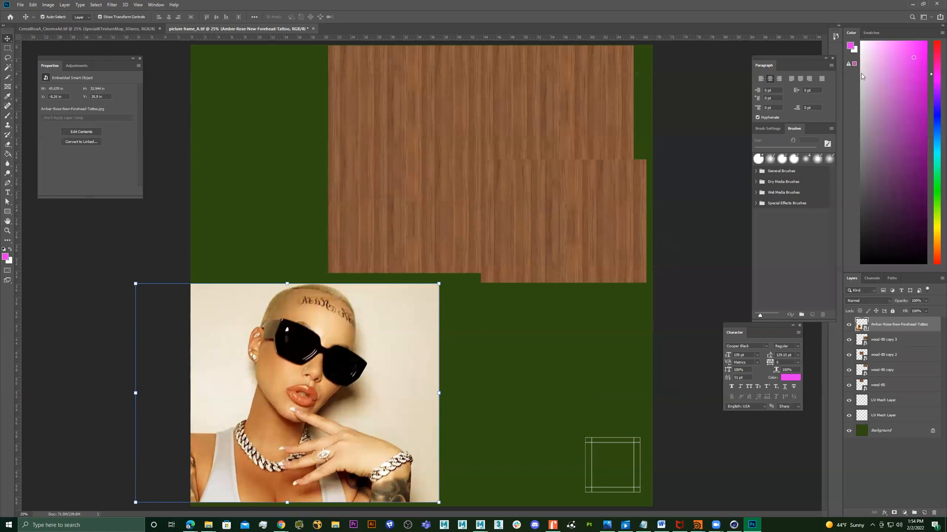
Step: Switch to Cinema 4D, clear the file browser out of the way, and change the interface layout to Standard
{"action": "left_click", "coordinate": [911, 4]}
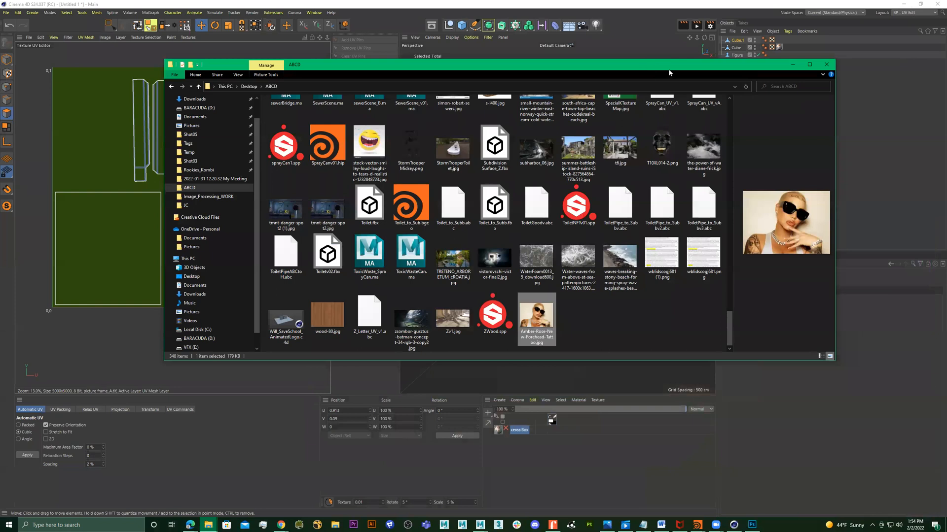
{"action": "left_click_drag", "start_coordinate": [669, 68], "coordinate": [946, 88]}
{"action": "left_click", "coordinate": [330, 227]}
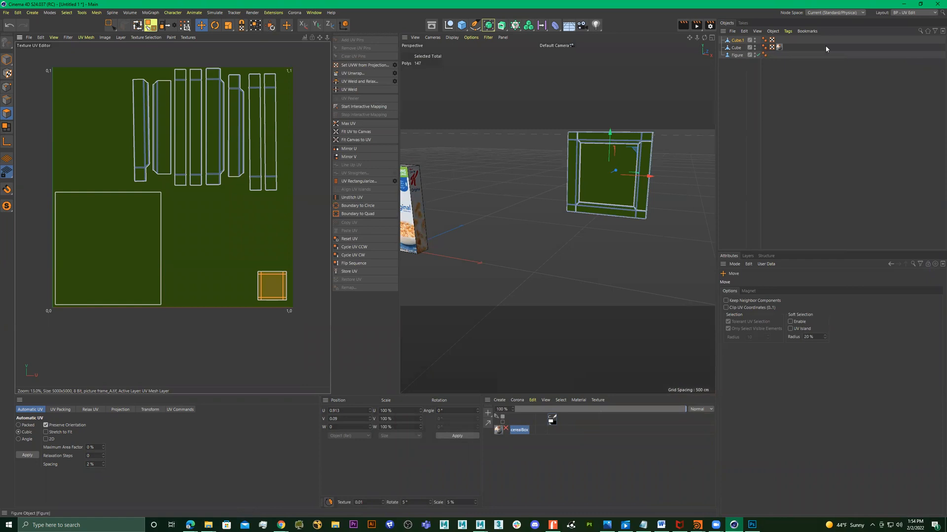
{"action": "left_click", "coordinate": [914, 13]}
{"action": "left_click", "coordinate": [901, 93]}
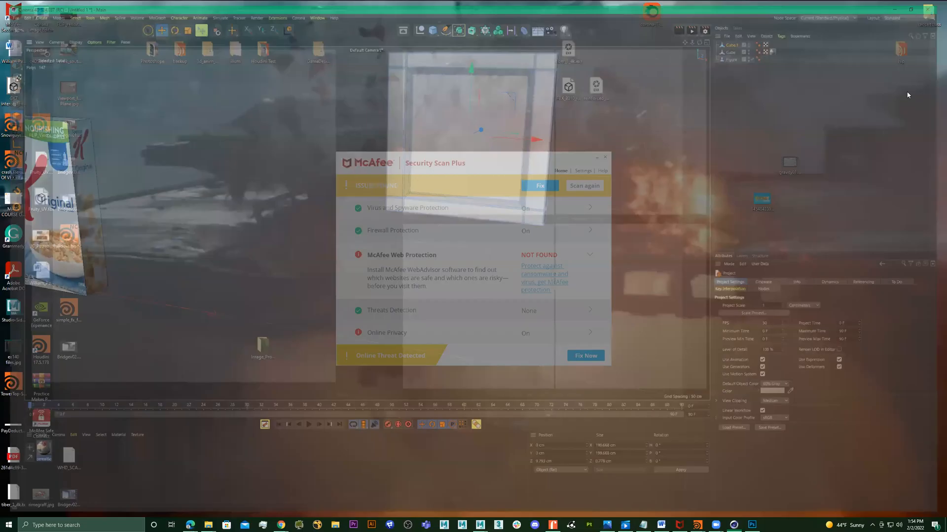
{"action": "scroll", "coordinate": [323, 257], "scroll_direction": "down", "scroll_amount": 6}
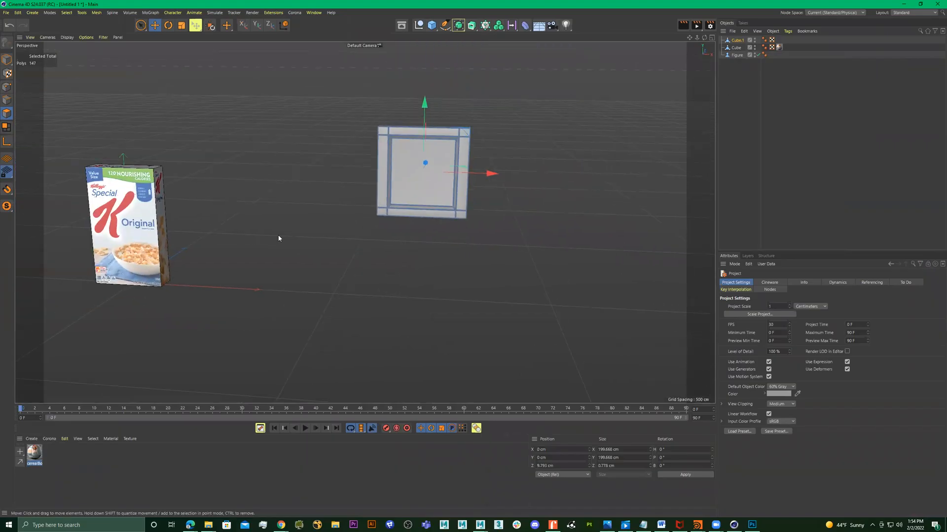
Step: Create a new material and name it PicFrame
{"action": "double_click", "coordinate": [54, 457]}
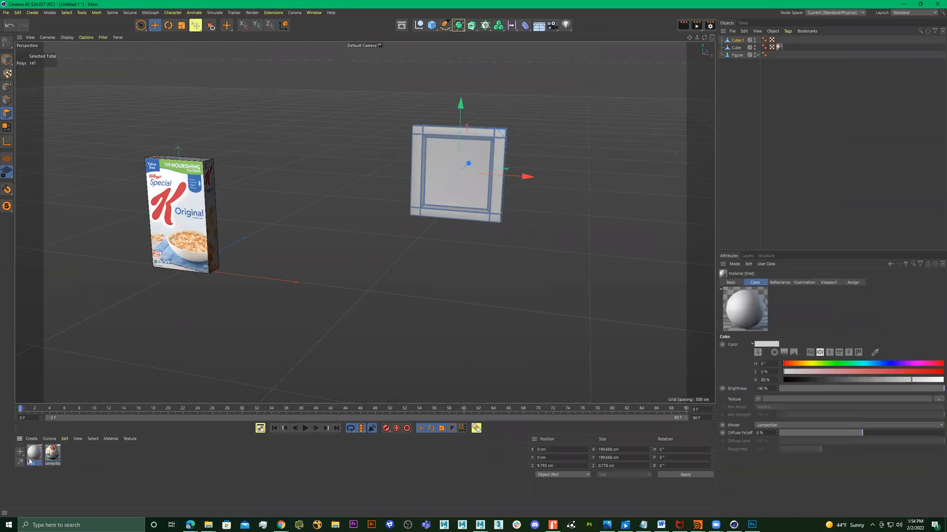
{"action": "double_click", "coordinate": [33, 458]}
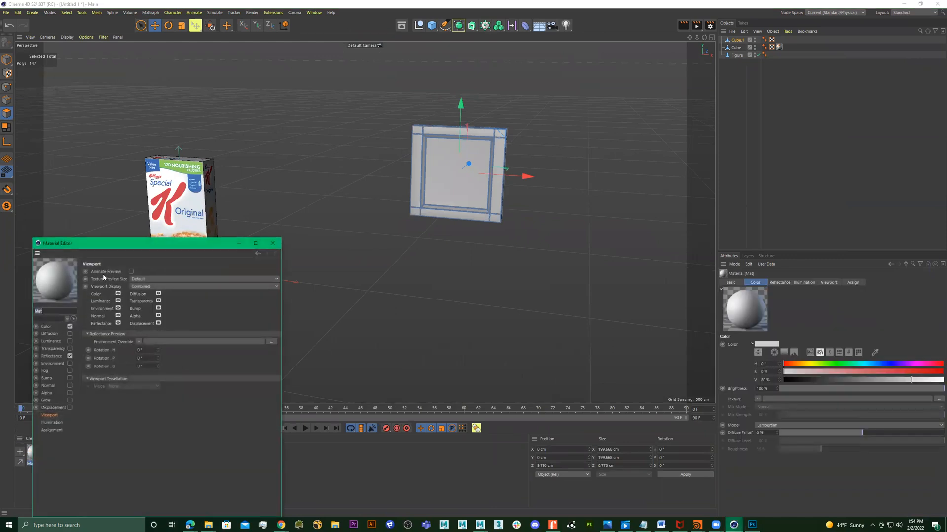
{"action": "type", "text": "PicFrame"}
{"action": "key", "text": "Return"}
Step: Load "picture frame_ATEX.jpg" as the PicFrame material's color texture without copying it to the project location
{"action": "left_click", "coordinate": [46, 327]}
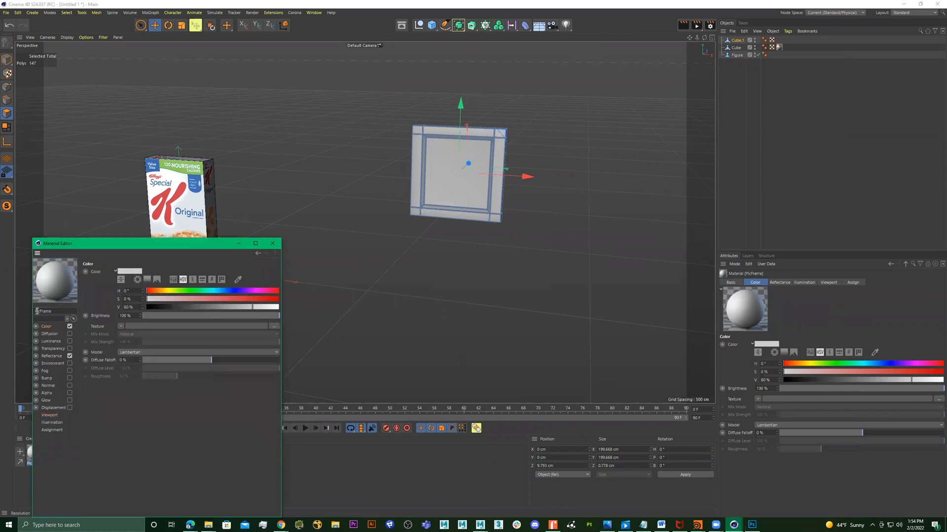
{"action": "left_click", "coordinate": [275, 327]}
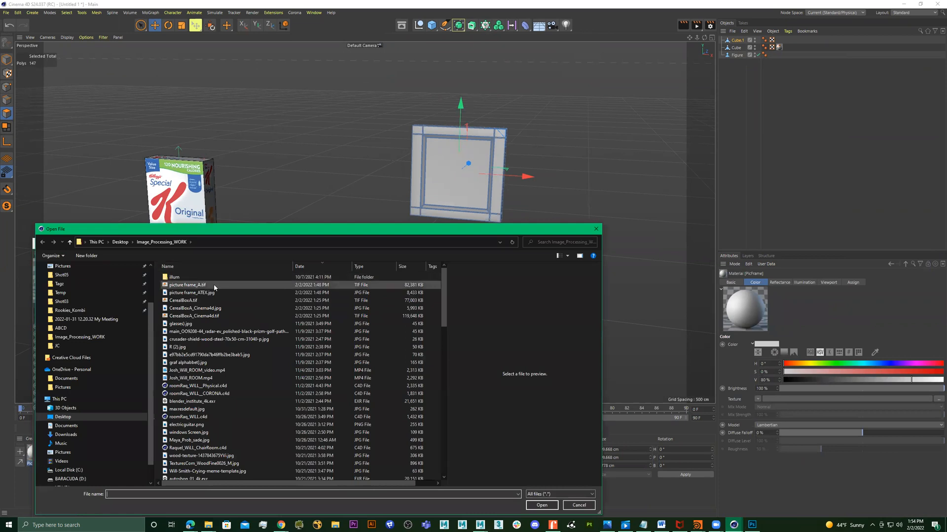
{"action": "left_click", "coordinate": [205, 294]}
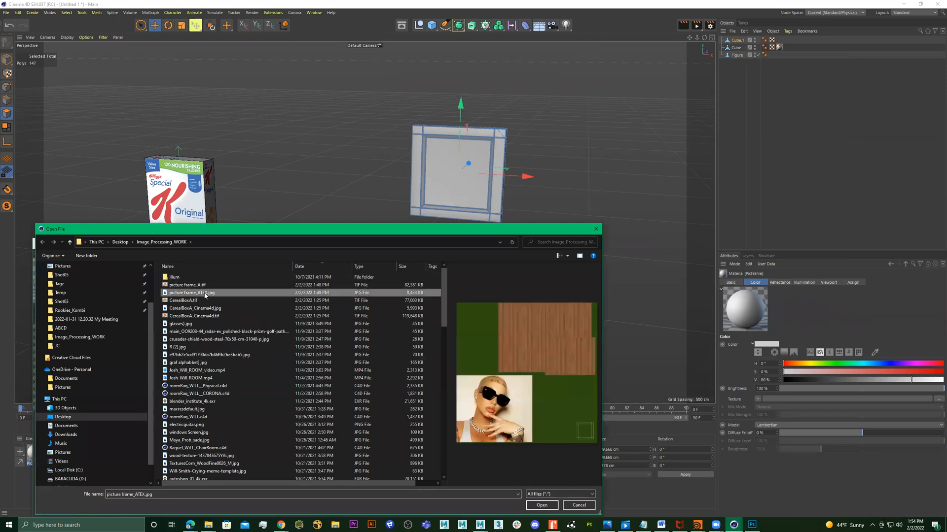
{"action": "double_click", "coordinate": [205, 294]}
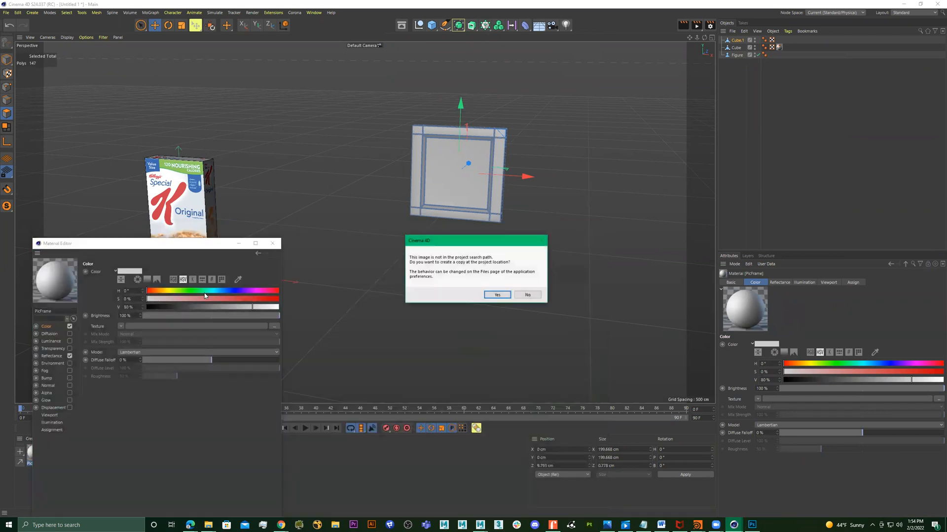
{"action": "left_click", "coordinate": [522, 296]}
{"action": "left_click", "coordinate": [272, 243]}
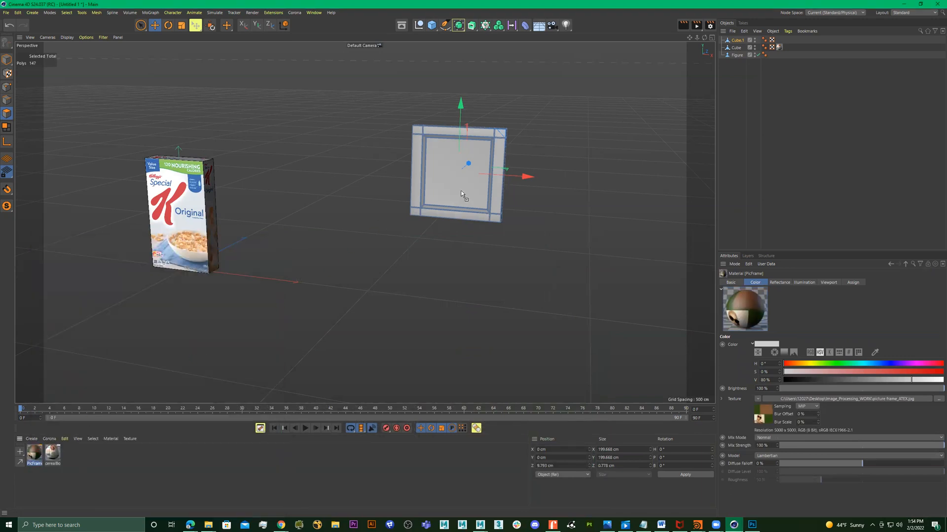
Step: Try to apply the PicFrame material to the picture frame while its polygons are selected
{"action": "left_click_drag", "start_coordinate": [462, 194], "coordinate": [462, 193]}
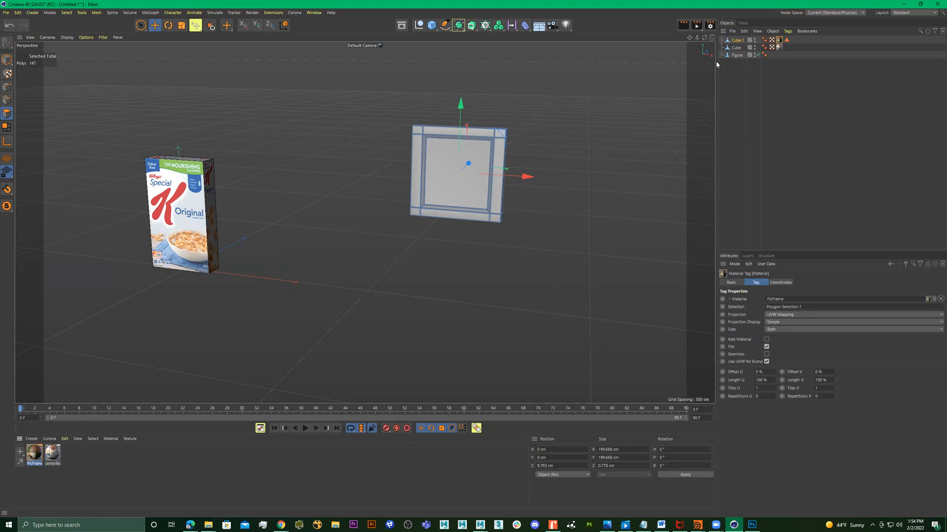
{"action": "left_click", "coordinate": [738, 40]}
{"action": "right_click_drag", "start_coordinate": [455, 136], "coordinate": [572, 144], "text": "alt"}
{"action": "left_click_drag", "start_coordinate": [503, 141], "coordinate": [493, 182], "text": "alt"}
Step: Switch to Model mode and delete the picture frame's material tag that is limited to the polygon selection
{"action": "left_click", "coordinate": [8, 59]}
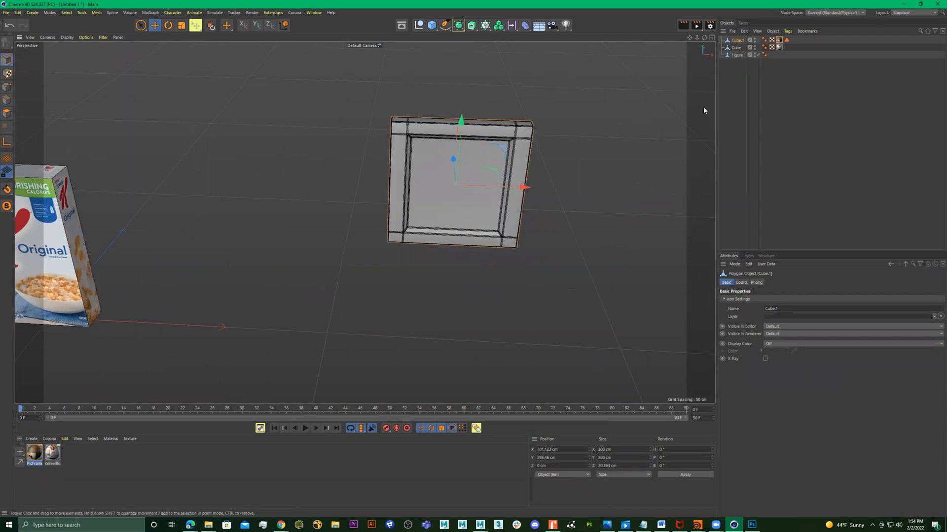
{"action": "left_click", "coordinate": [778, 40]}
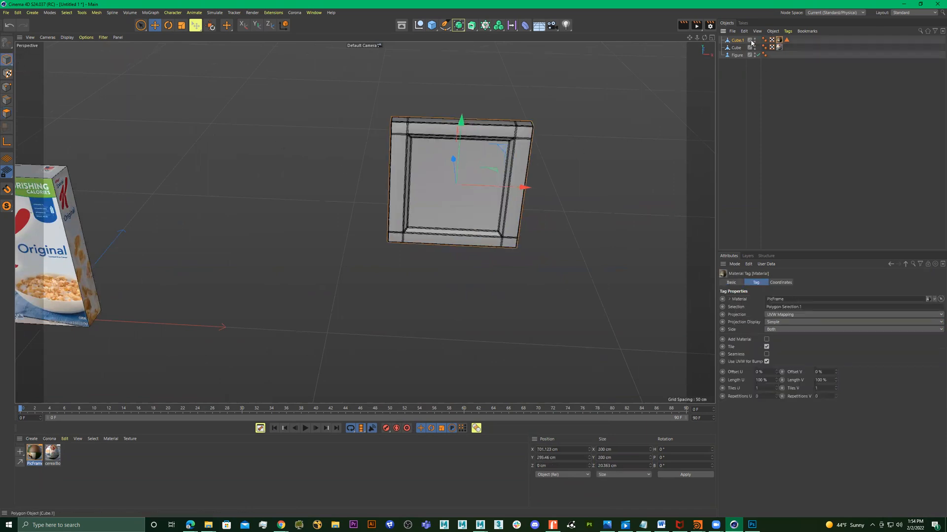
{"action": "key", "text": "Delete"}
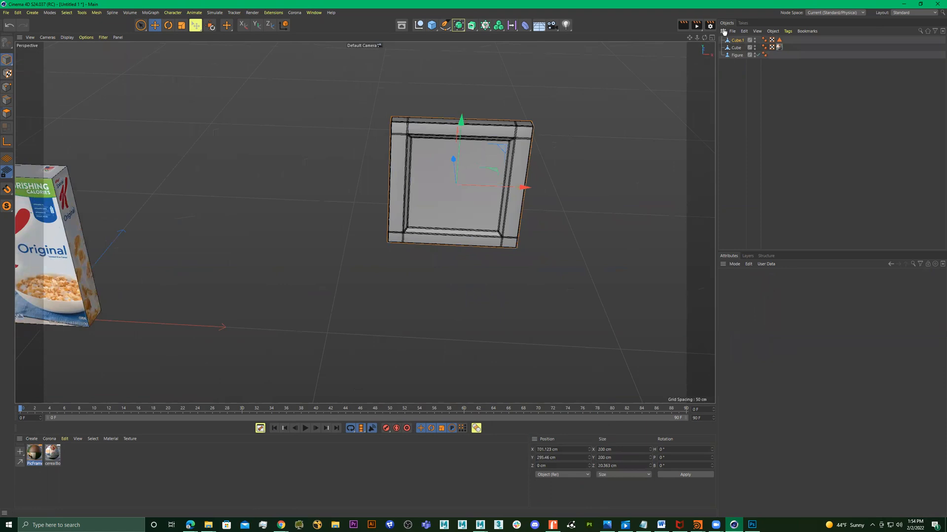
Step: Apply the PicFrame material to the whole picture frame object and inspect the wood and portrait up close
{"action": "left_click_drag", "start_coordinate": [82, 423], "coordinate": [414, 138]}
{"action": "right_click_drag", "start_coordinate": [414, 138], "coordinate": [474, 153], "text": "alt"}
{"action": "left_click_drag", "start_coordinate": [473, 153], "coordinate": [509, 158], "text": "alt"}
{"action": "middle_click_drag", "start_coordinate": [499, 263], "coordinate": [446, 274], "text": "alt"}
{"action": "left_click_drag", "start_coordinate": [447, 274], "coordinate": [414, 276], "text": "alt"}
{"action": "right_click_drag", "start_coordinate": [414, 276], "coordinate": [456, 275], "text": "alt"}
{"action": "left_click_drag", "start_coordinate": [455, 275], "coordinate": [407, 273], "text": "alt"}
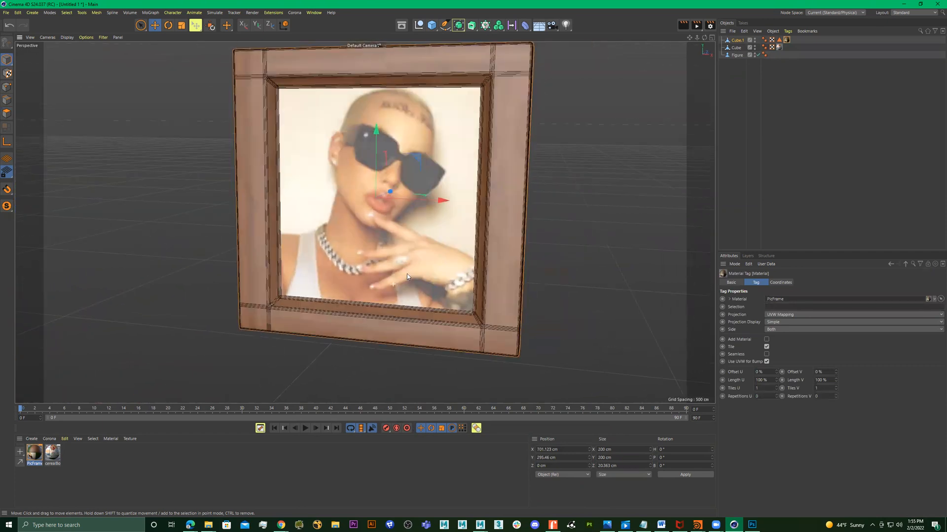
{"action": "left_click", "coordinate": [396, 327]}
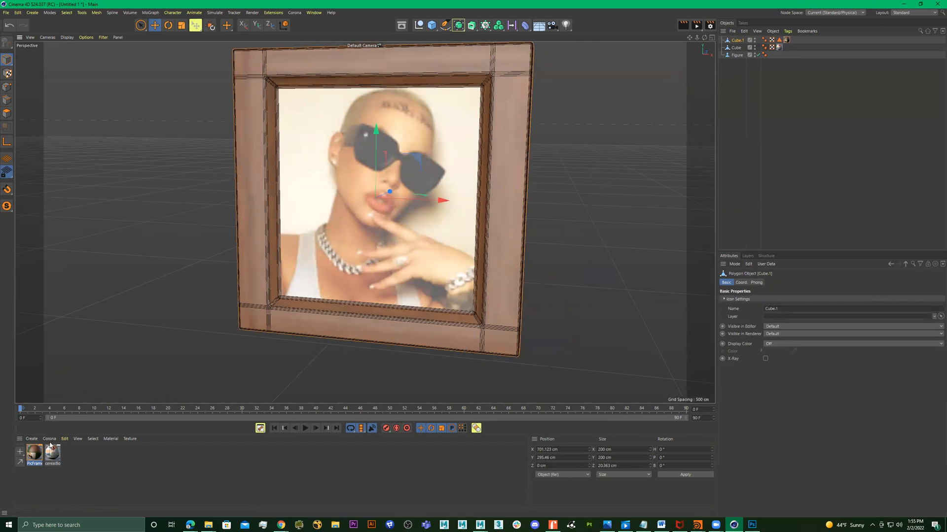
Step: Set the PicFrame material's viewport texture preview size to 2048x2048 (16 MB) and close the Material Editor
{"action": "double_click", "coordinate": [34, 452]}
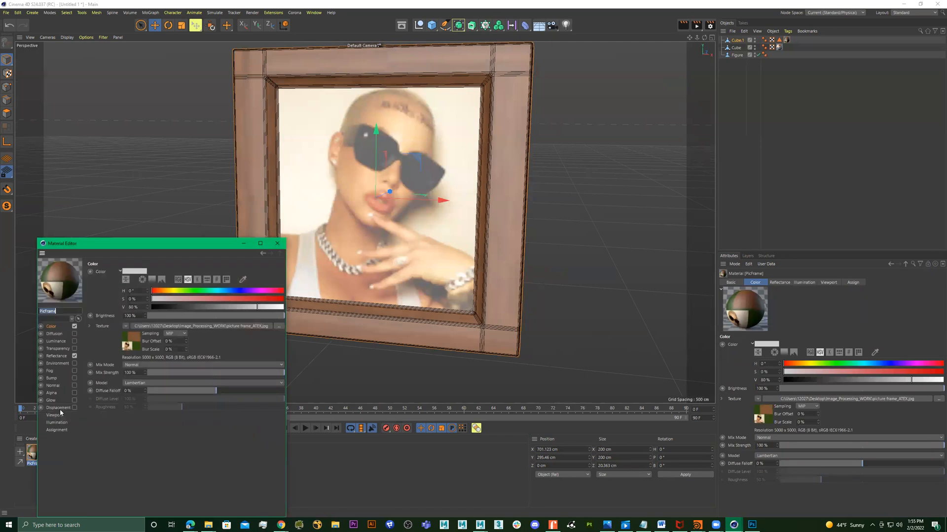
{"action": "left_click", "coordinate": [58, 415]}
{"action": "left_click", "coordinate": [164, 279]}
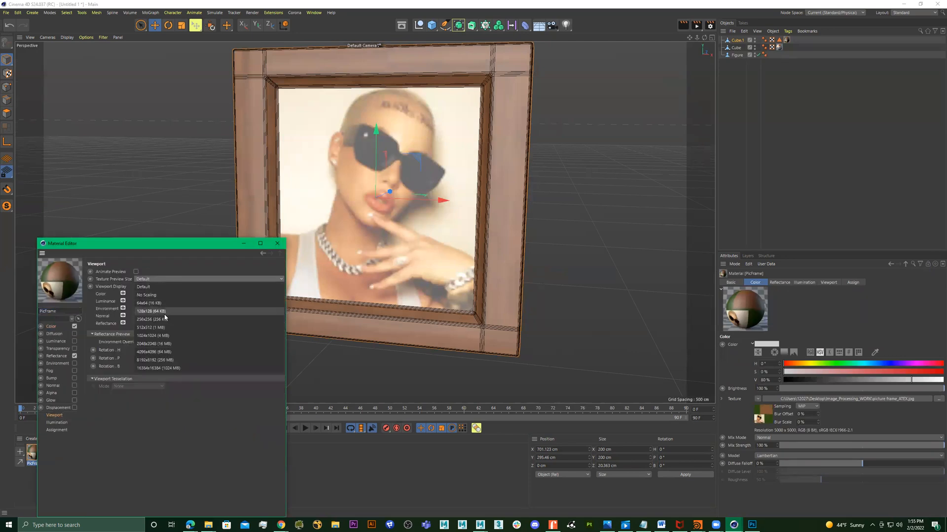
{"action": "left_click", "coordinate": [168, 341]}
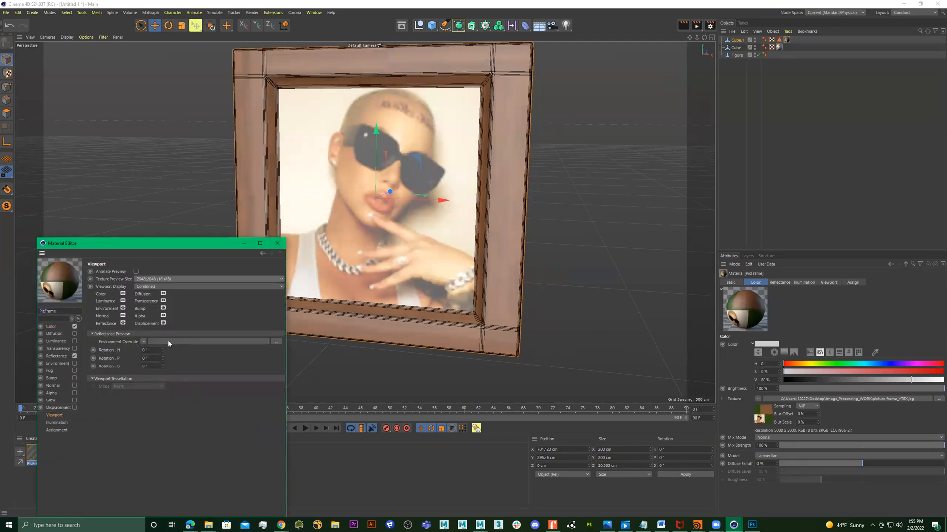
{"action": "left_click", "coordinate": [277, 243]}
Step: Move the picture frame along the X axis toward the cereal box, to an X position of about 257 cm
{"action": "left_click_drag", "start_coordinate": [414, 229], "coordinate": [400, 250], "text": "alt"}
{"action": "right_click_drag", "start_coordinate": [401, 250], "coordinate": [319, 256], "text": "alt"}
{"action": "left_click_drag", "start_coordinate": [318, 256], "coordinate": [340, 240], "text": "alt"}
{"action": "right_click_drag", "start_coordinate": [318, 239], "coordinate": [339, 243], "text": "alt"}
{"action": "middle_click_drag", "start_coordinate": [331, 243], "coordinate": [379, 242], "text": "alt"}
{"action": "left_click_drag", "start_coordinate": [545, 239], "coordinate": [258, 236]}
{"action": "right_click_drag", "start_coordinate": [258, 235], "coordinate": [339, 242], "text": "alt"}
{"action": "left_click_drag", "start_coordinate": [335, 222], "coordinate": [365, 227], "text": "alt"}
{"action": "middle_click_drag", "start_coordinate": [341, 245], "coordinate": [396, 220], "text": "alt"}
{"action": "left_click_drag", "start_coordinate": [396, 220], "coordinate": [407, 226], "text": "alt"}
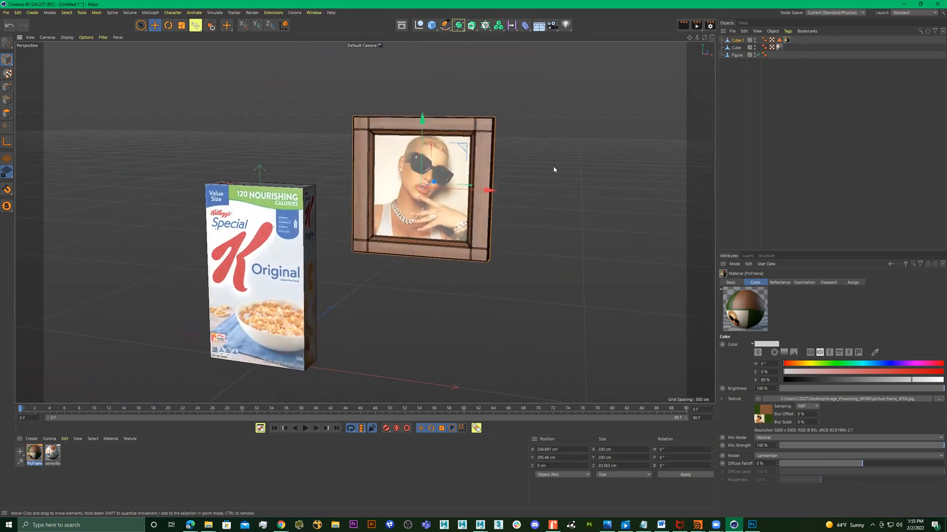
Step: Display the viewport with Gouraud shading without wireframe lines and deselect the picture frame to view both textured models
{"action": "key", "text": "n"}
{"action": "key", "text": "a"}
{"action": "left_click", "coordinate": [506, 236]}
{"action": "left_click_drag", "start_coordinate": [507, 237], "coordinate": [478, 223], "text": "alt"}
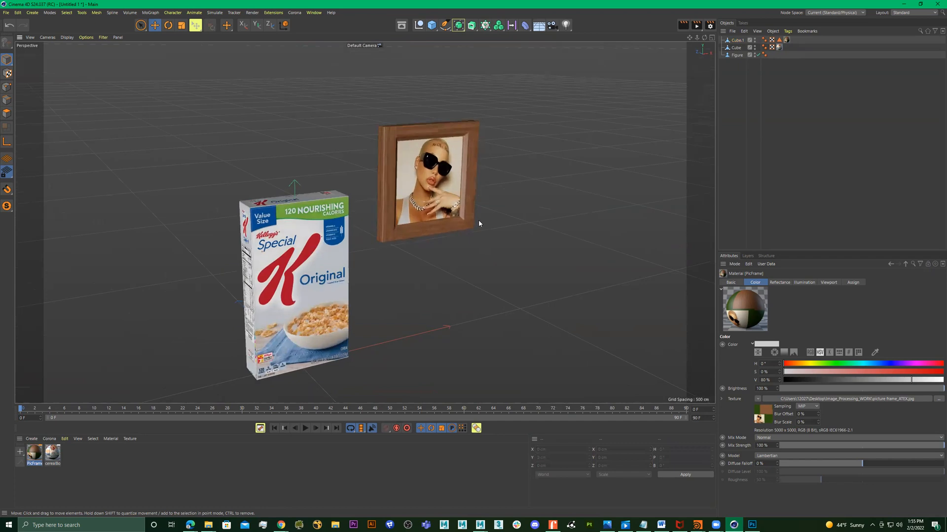